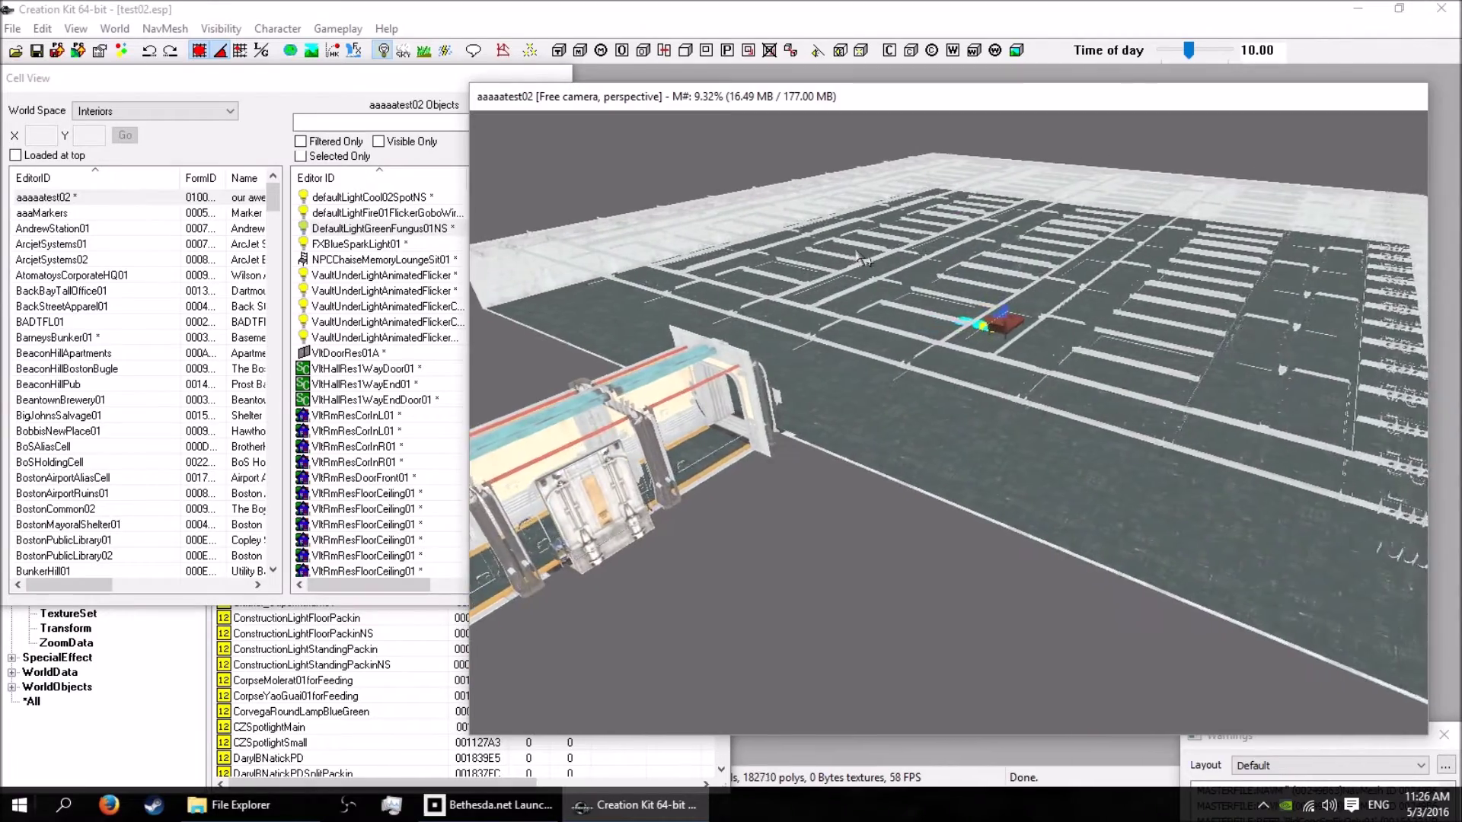
Step: Compare the cell's appearance with bright light off and on
key("a")
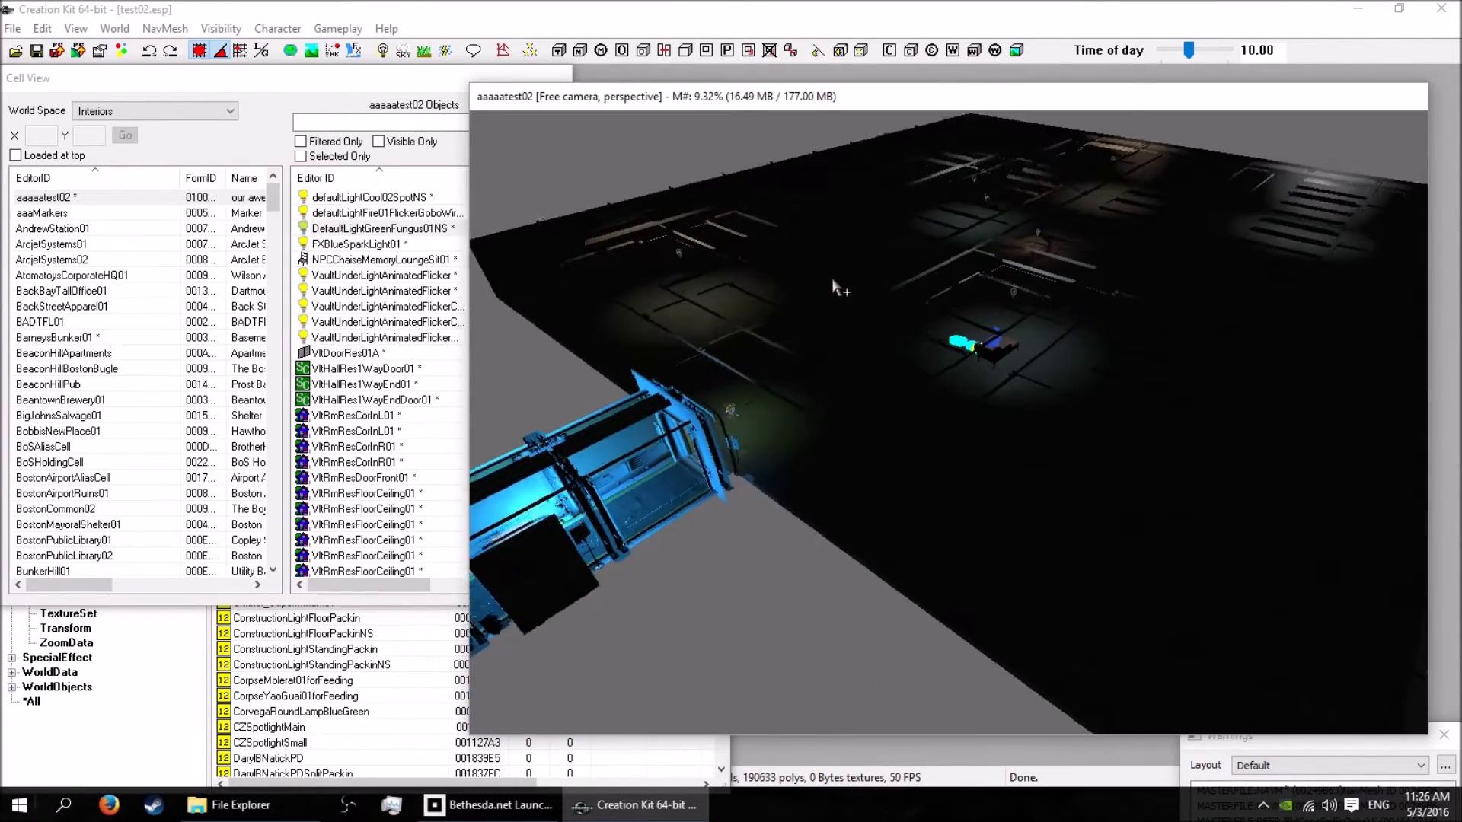
scroll(834, 284, "up", 3)
scroll(843, 291, "down", 3)
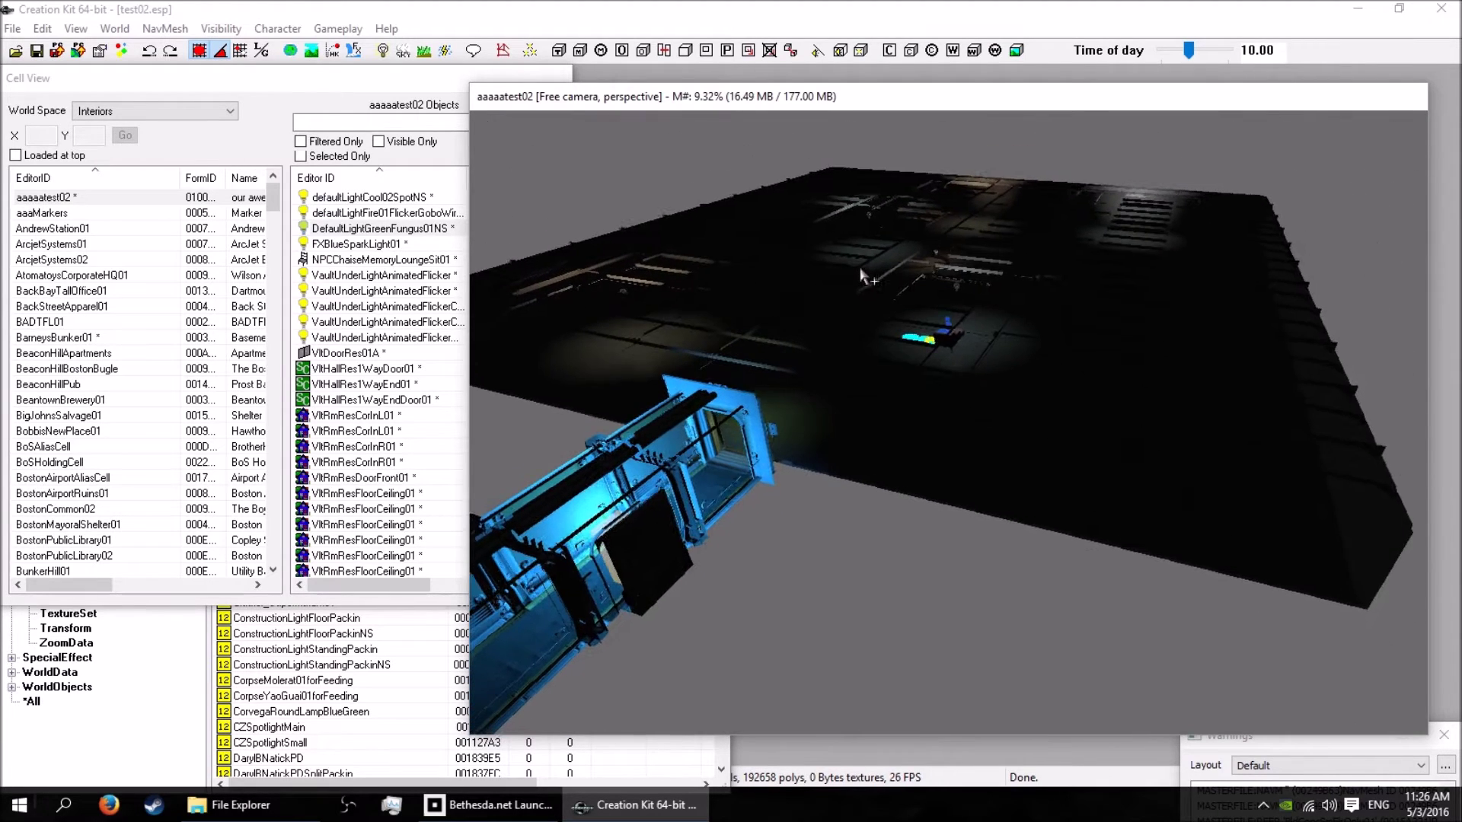
key("a")
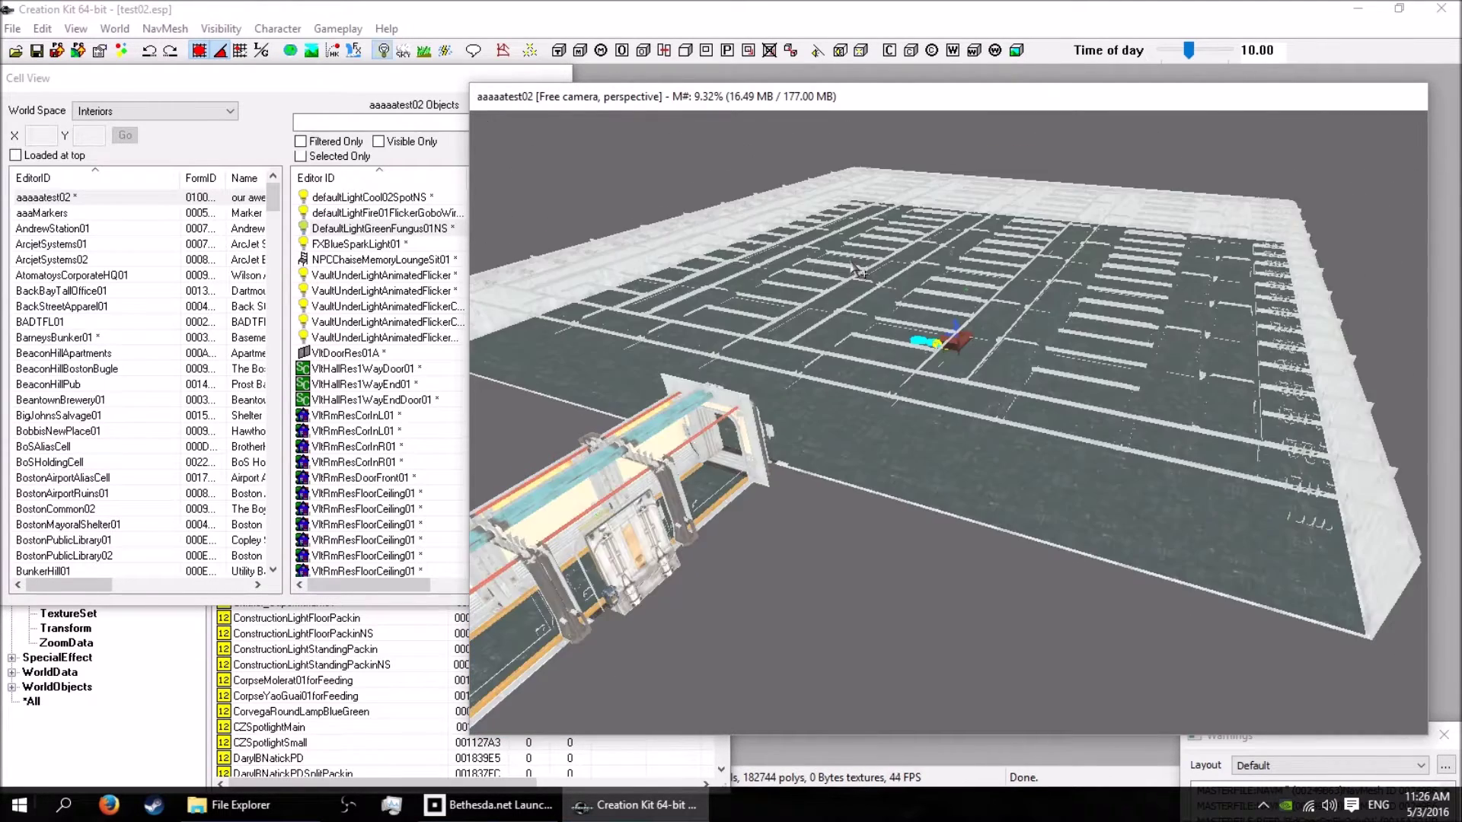
Step: Turn on the light radius display and reload the aaaaatest02 cell
left_click(76, 28)
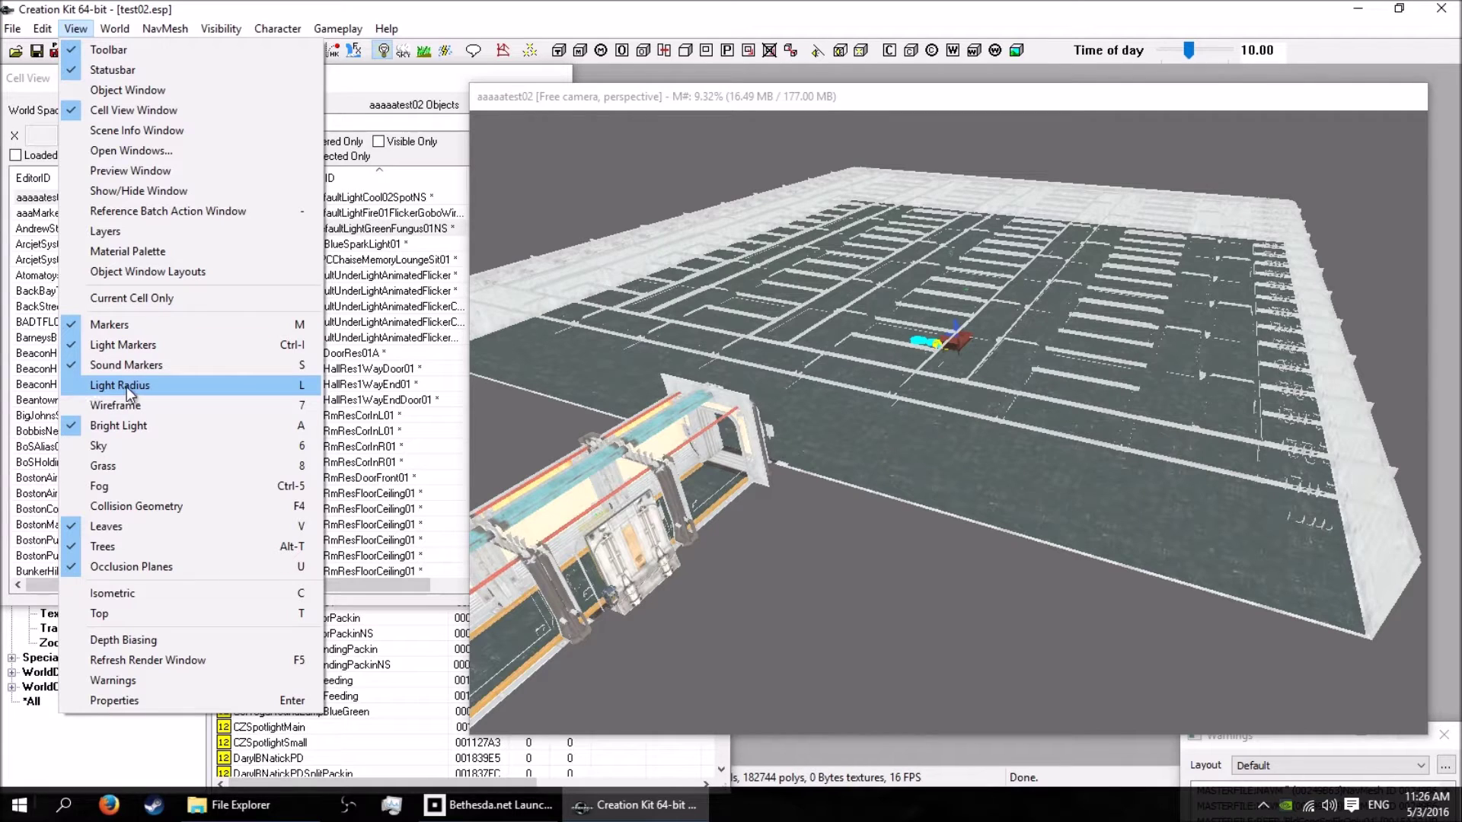
left_click(106, 384)
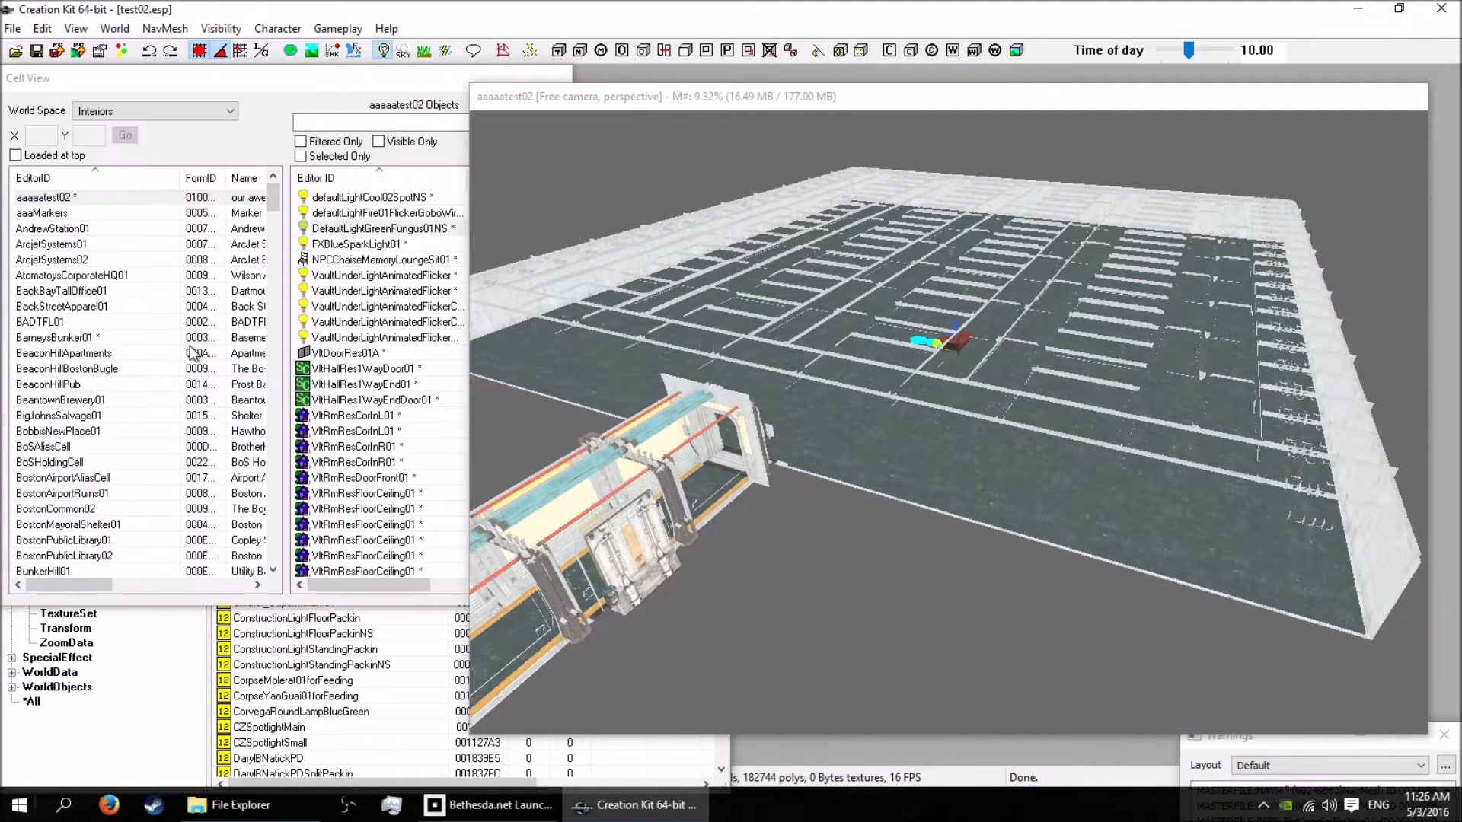
double_click(55, 199)
Step: Move the defaultLightCool02SpotNS spotlight out of the aisle to the neighbouring floor area, away from the other lights
middle_click_drag(761, 329, 1011, 421, "shift")
scroll(845, 282, "down", 5)
scroll(887, 233, "down", 5)
scroll(845, 324, "up", 3)
scroll(818, 365, "up", 3)
left_click(998, 429)
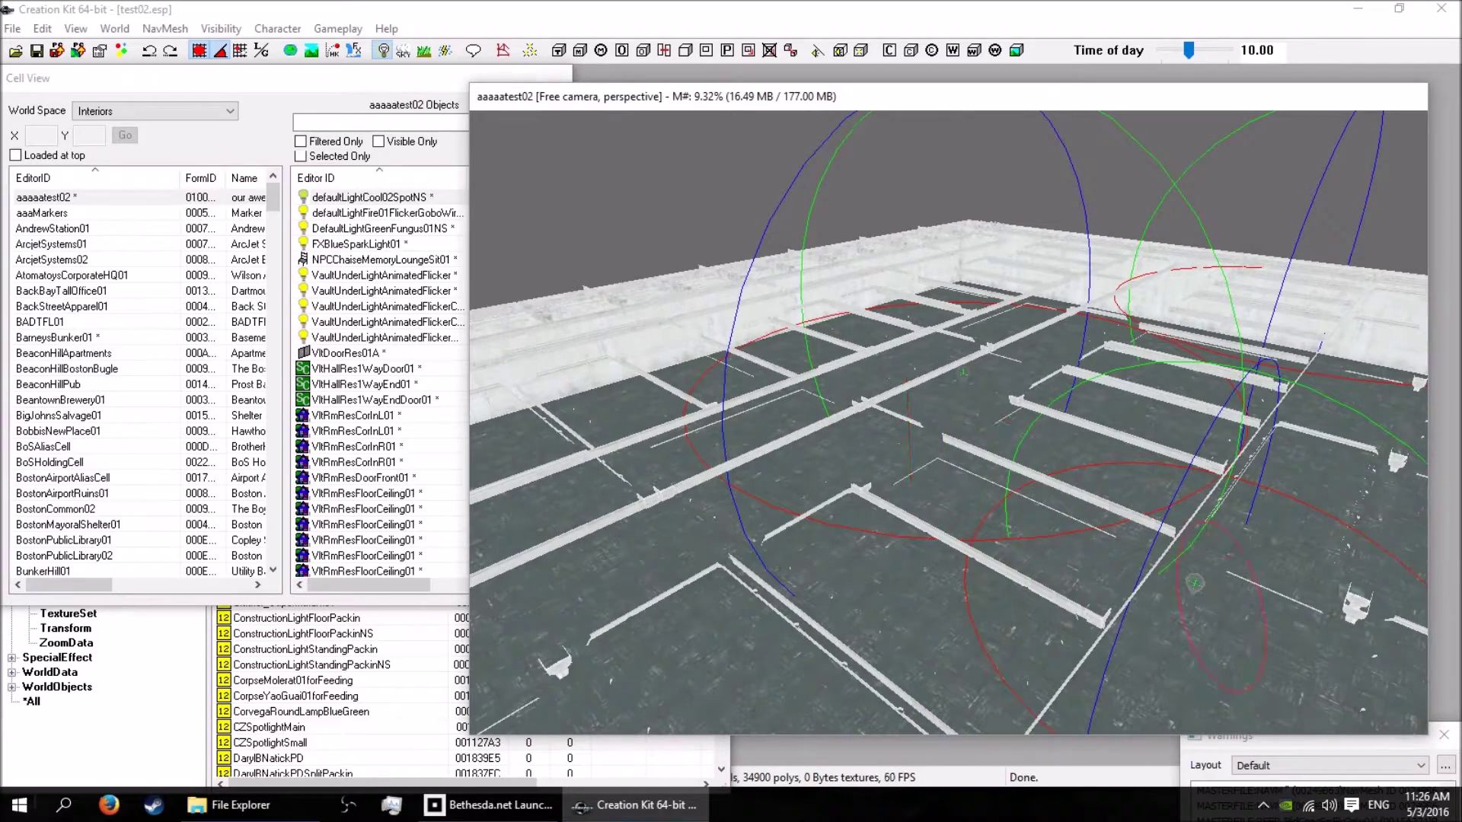
middle_click_drag(1108, 478, 1449, 509, "shift")
middle_click_drag(965, 473, 898, 418, "shift")
middle_click_drag(1042, 412, 987, 421, "shift")
left_click_drag(965, 395, 691, 371)
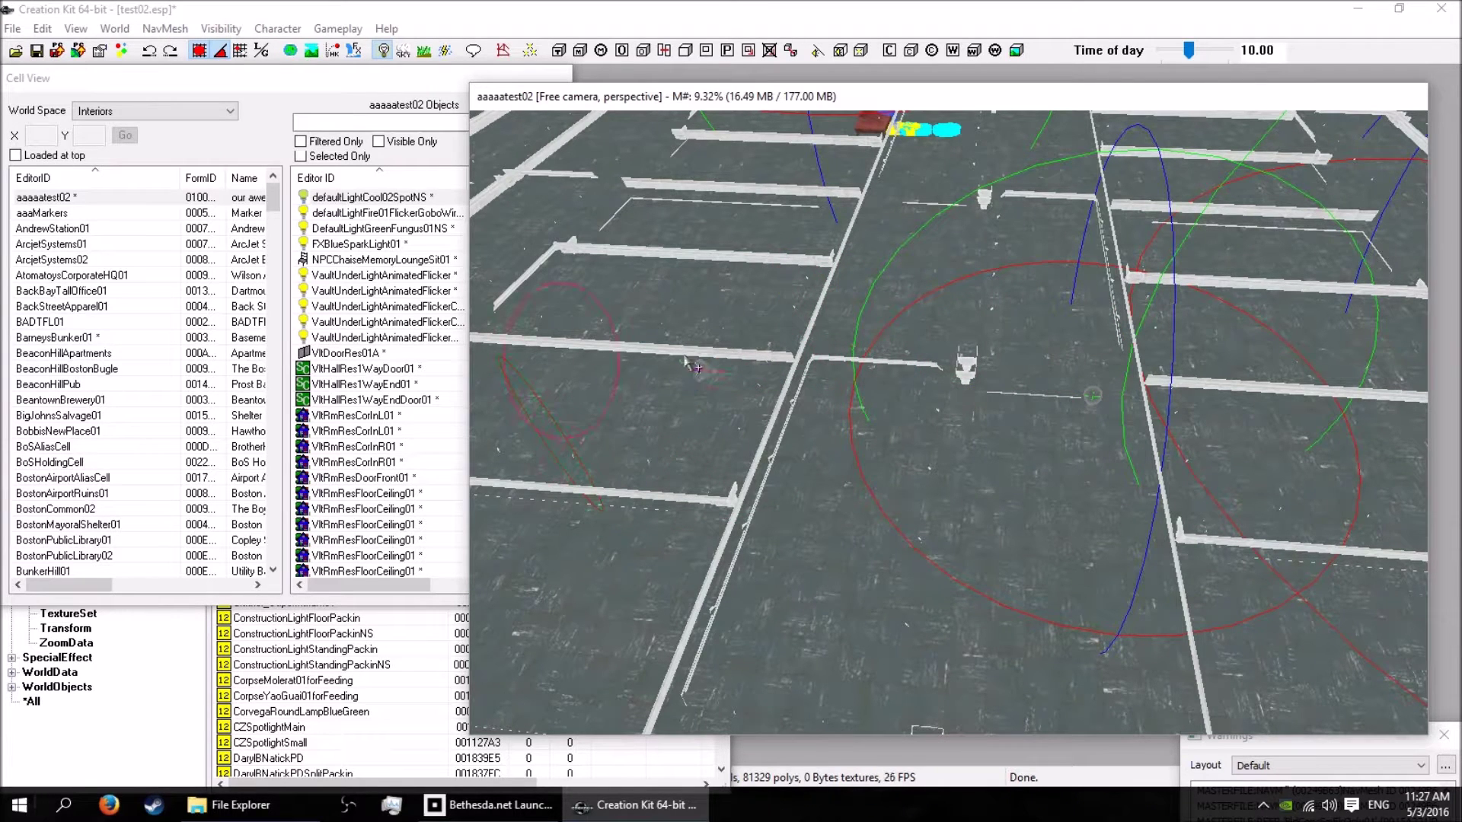
Step: Turn off bright light and frame the moved spotlight with its radius outline
key("a")
middle_click_drag(770, 280, 689, 262, "shift")
scroll(689, 261, "down", 5)
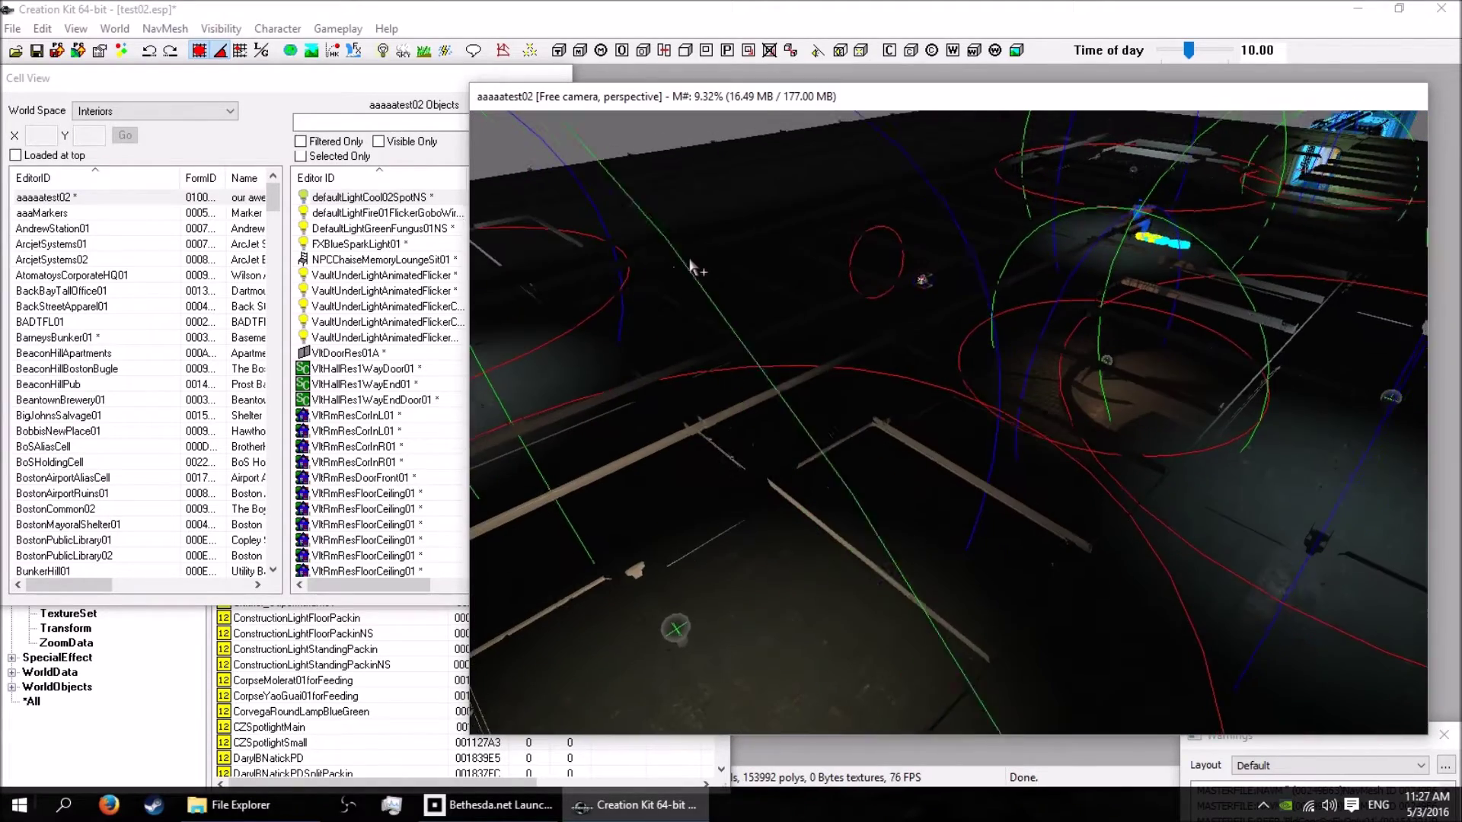
middle_click_drag(752, 242, 885, 373)
scroll(767, 302, "up", 4)
scroll(766, 290, "up", 3)
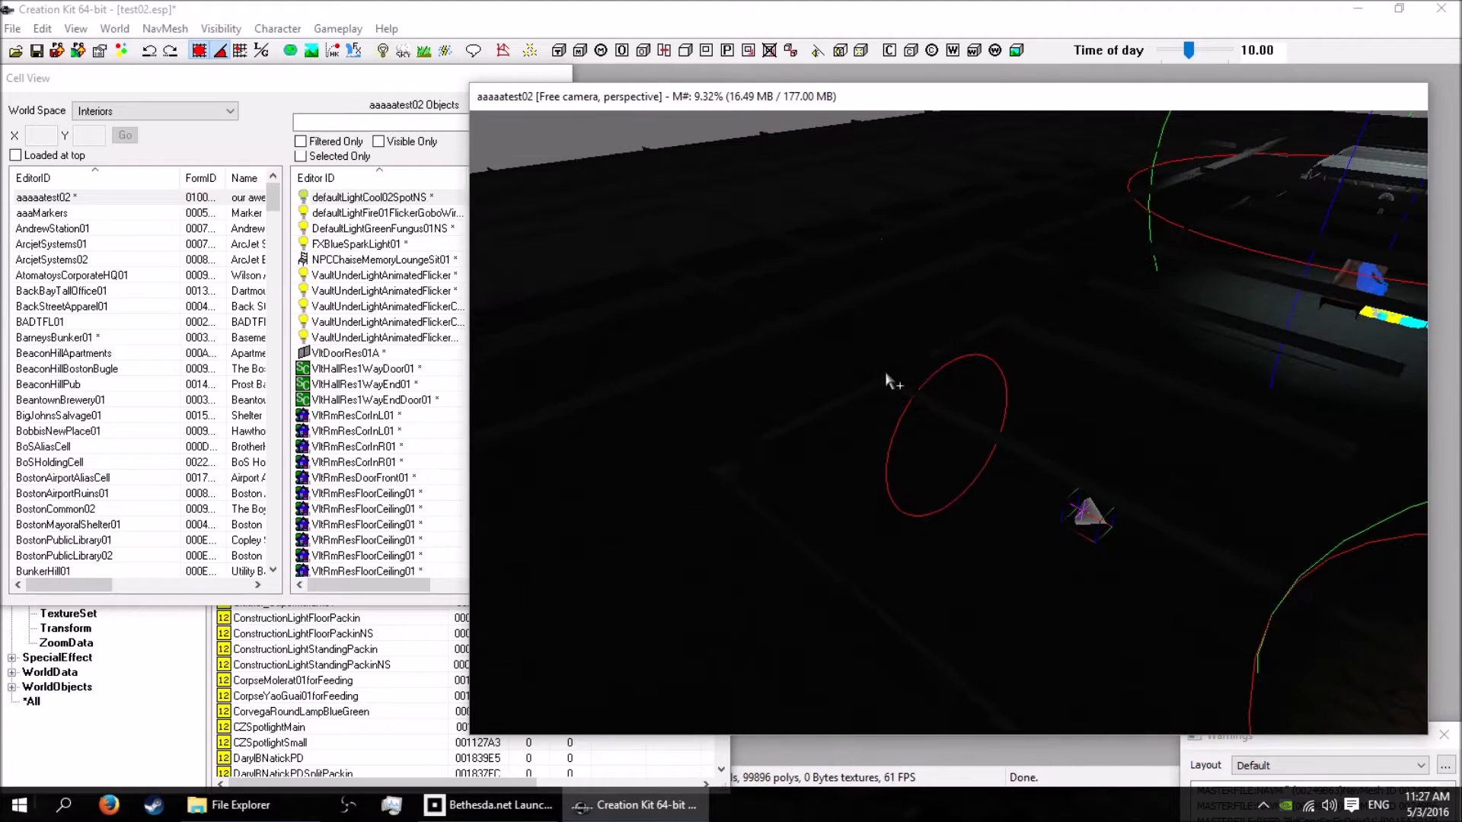
Step: Set the radius of the defaultLightCool02SpotNS spotlight to 600
double_click(1089, 518)
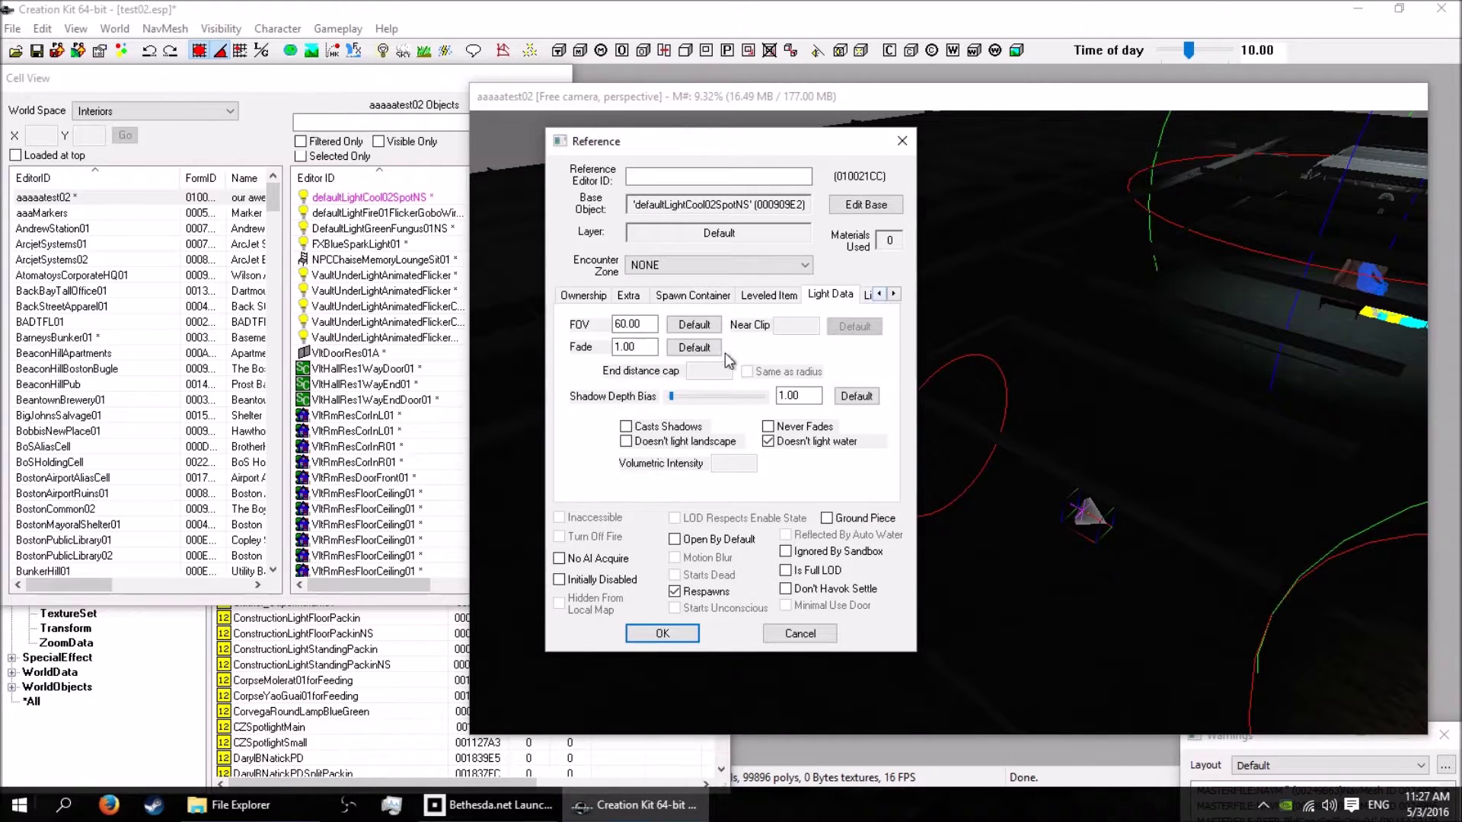
left_click(629, 296)
left_click_drag(811, 344, 736, 347)
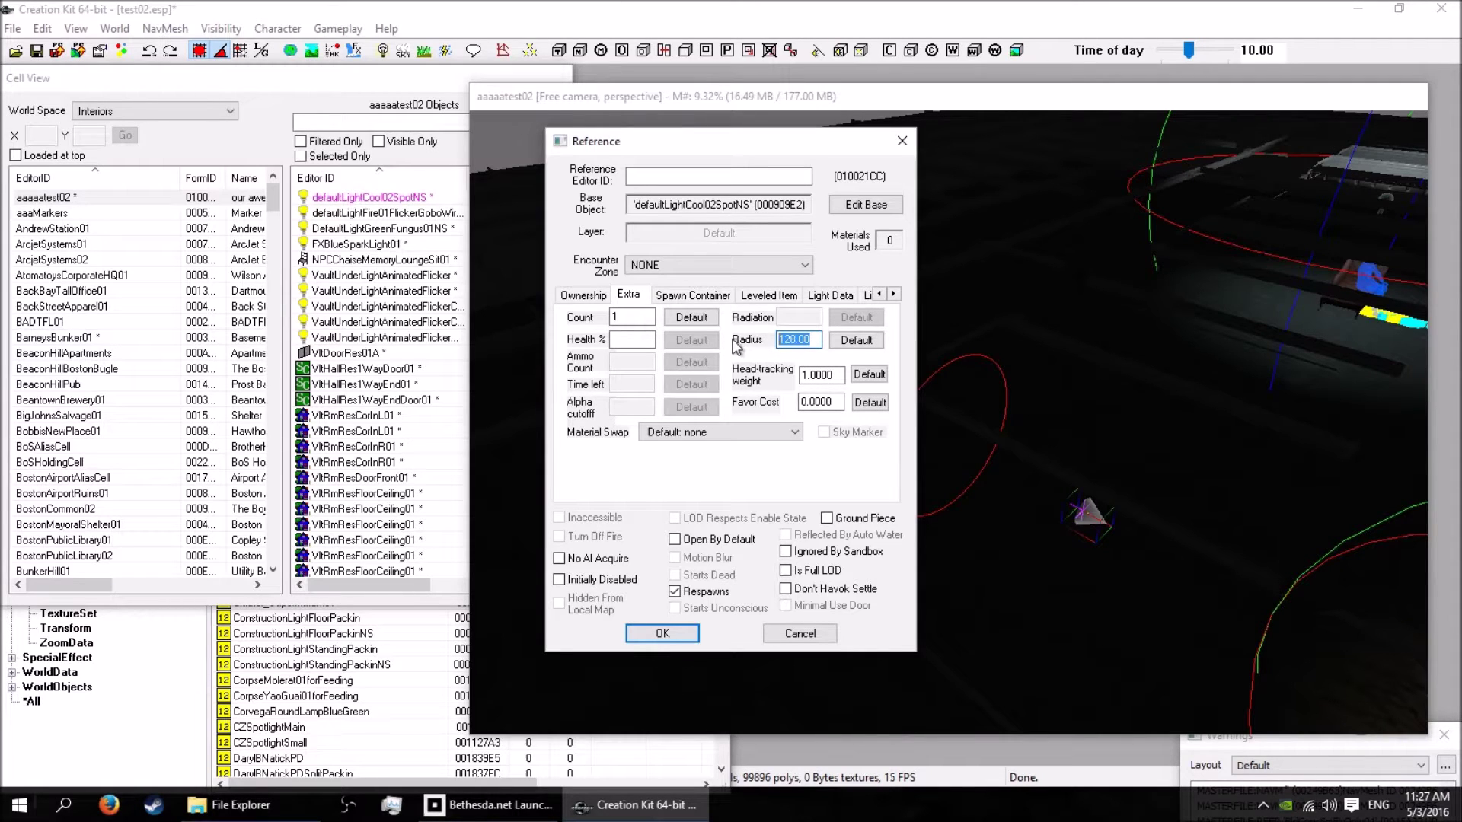
type("6")
key("Return")
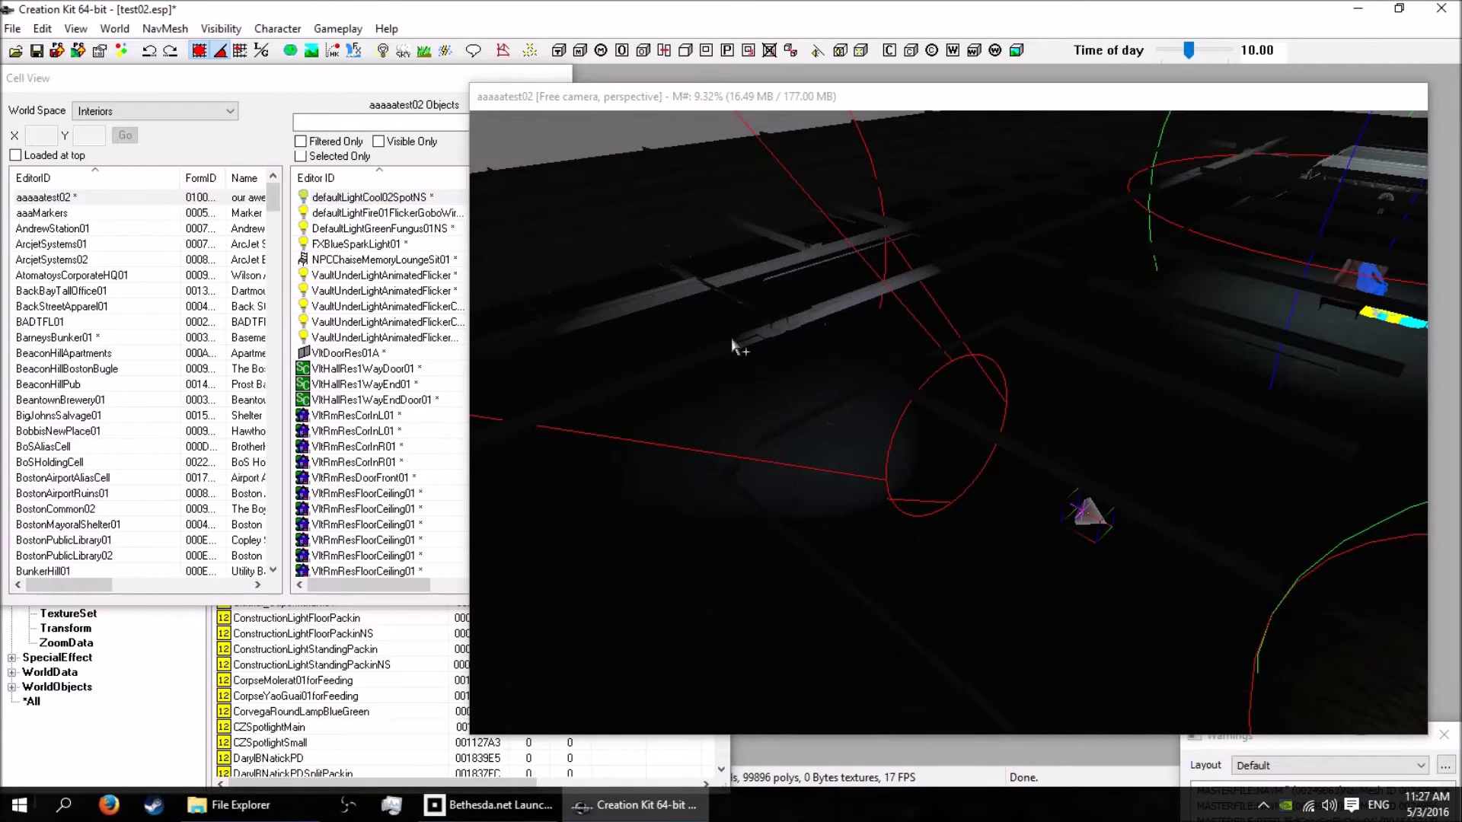
Step: Change the spotlight's radius to 200
middle_click_drag(676, 311, 708, 317, "shift")
scroll(655, 305, "down", 3)
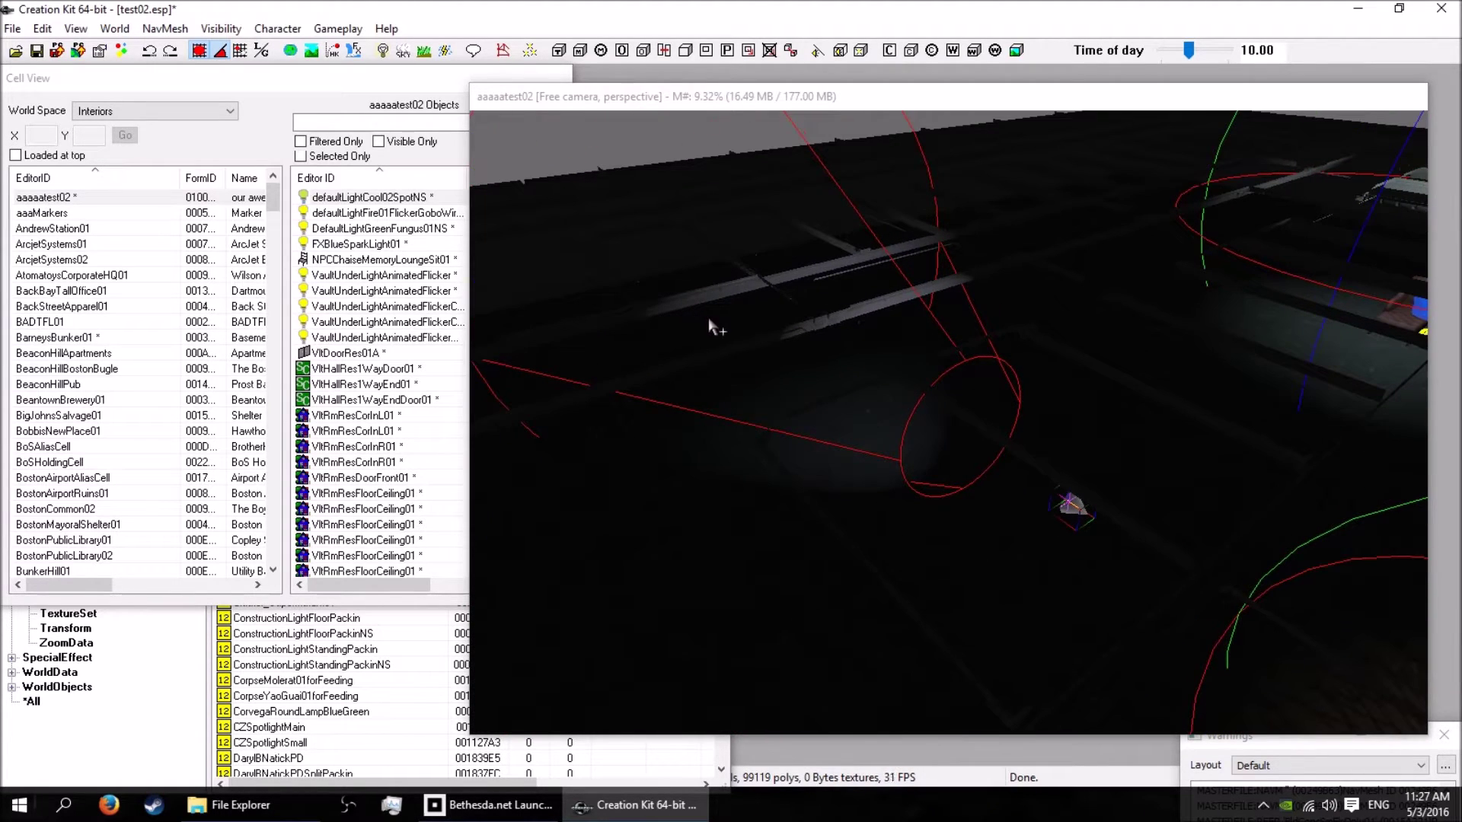
left_click(1070, 506)
double_click(1070, 506)
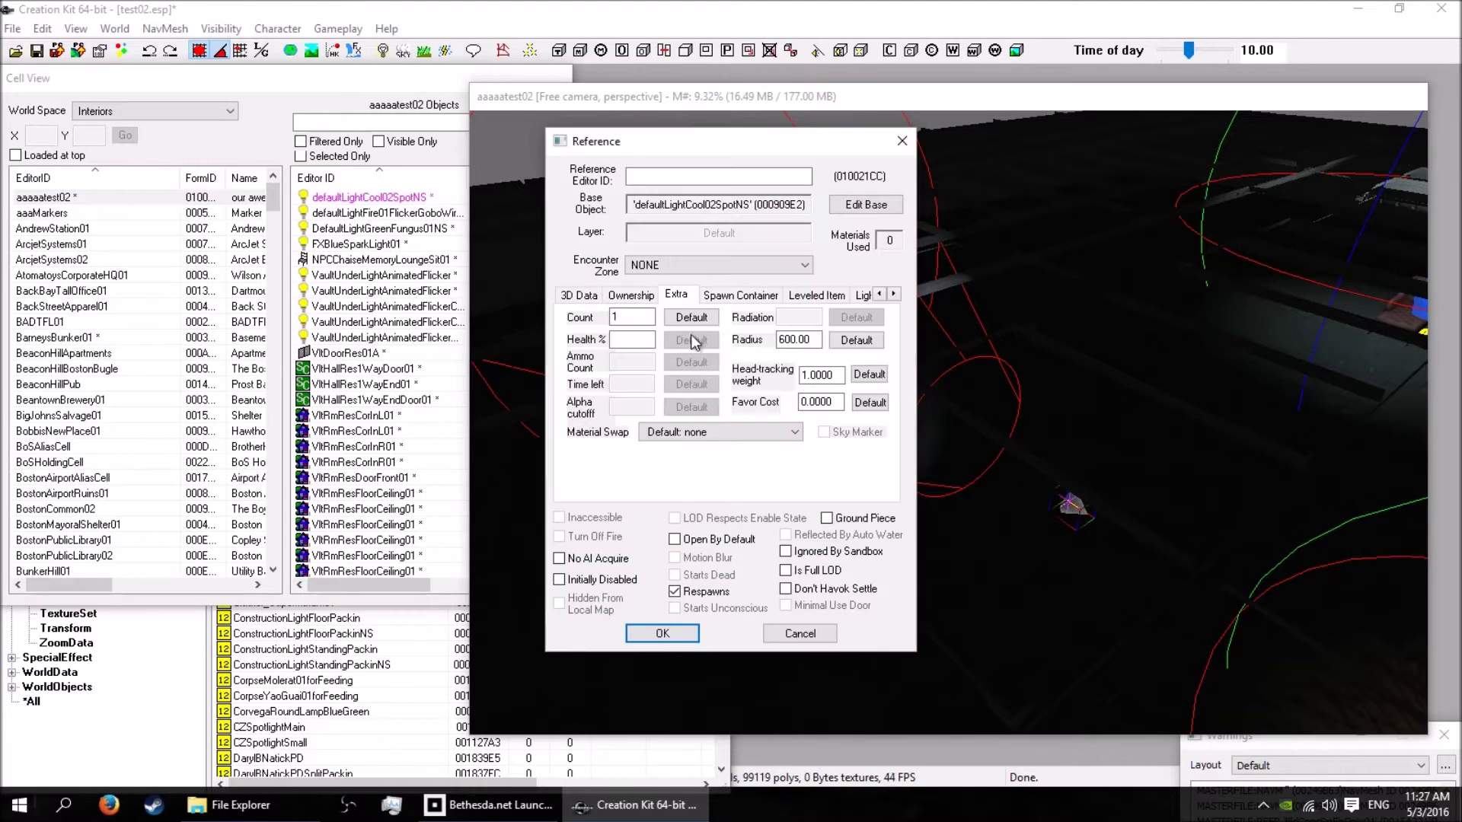
left_click_drag(814, 339, 748, 344)
type("200")
key("Return")
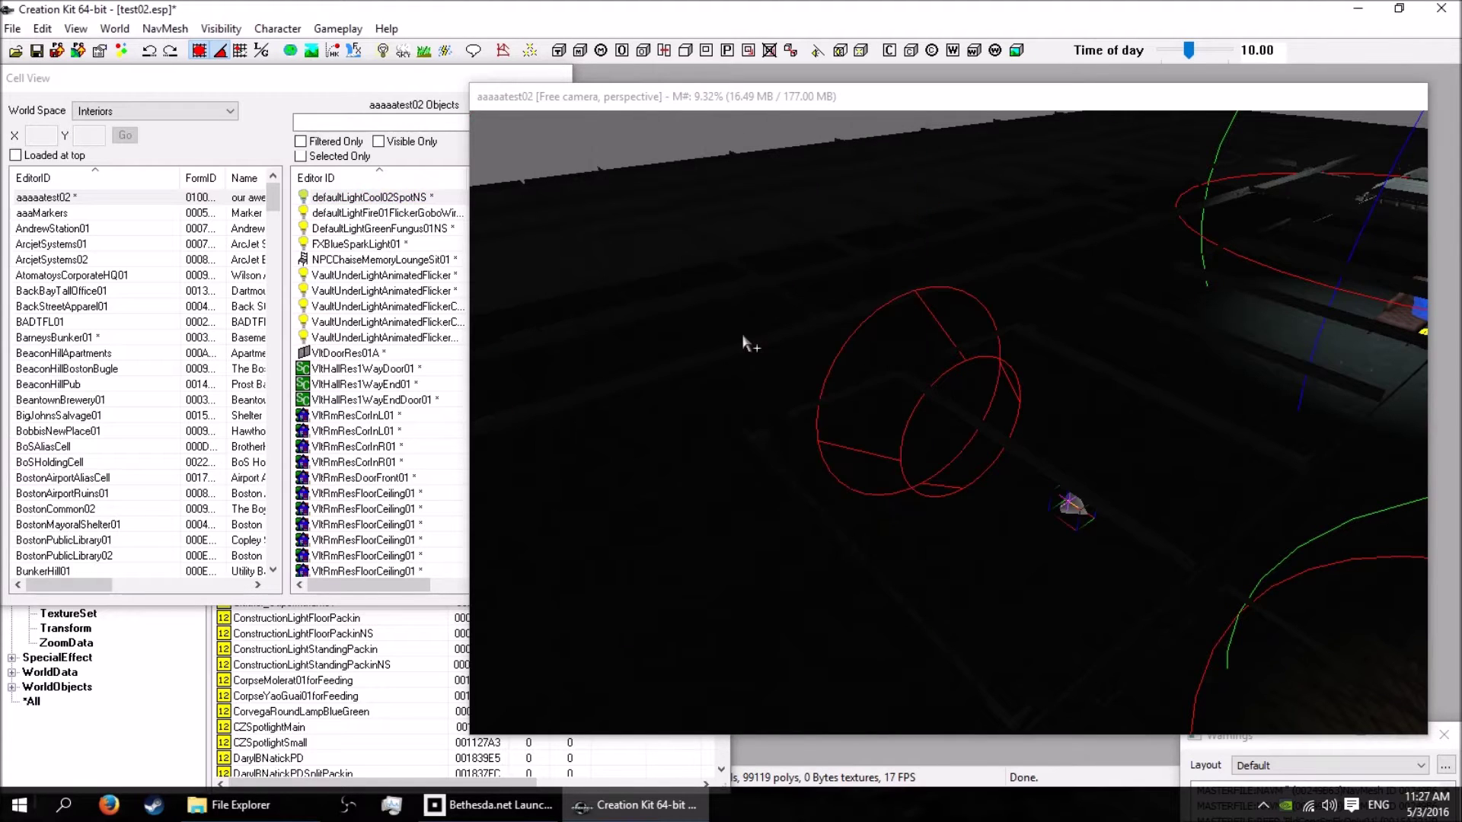
Step: Set the spotlight's radius to 2000 so its beam reaches farther
double_click(1075, 512)
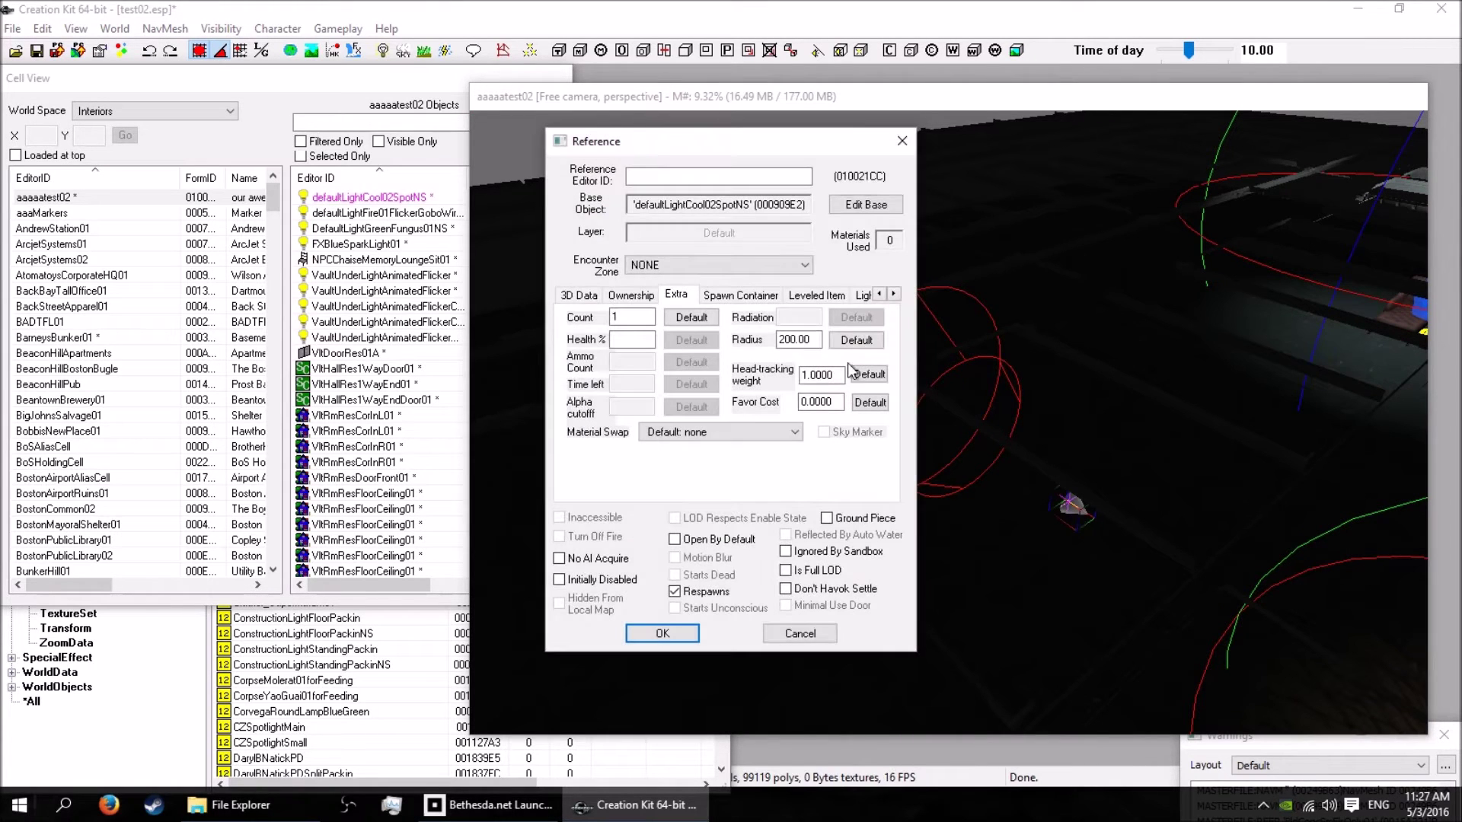
double_click(814, 340)
type("2")
key("Return")
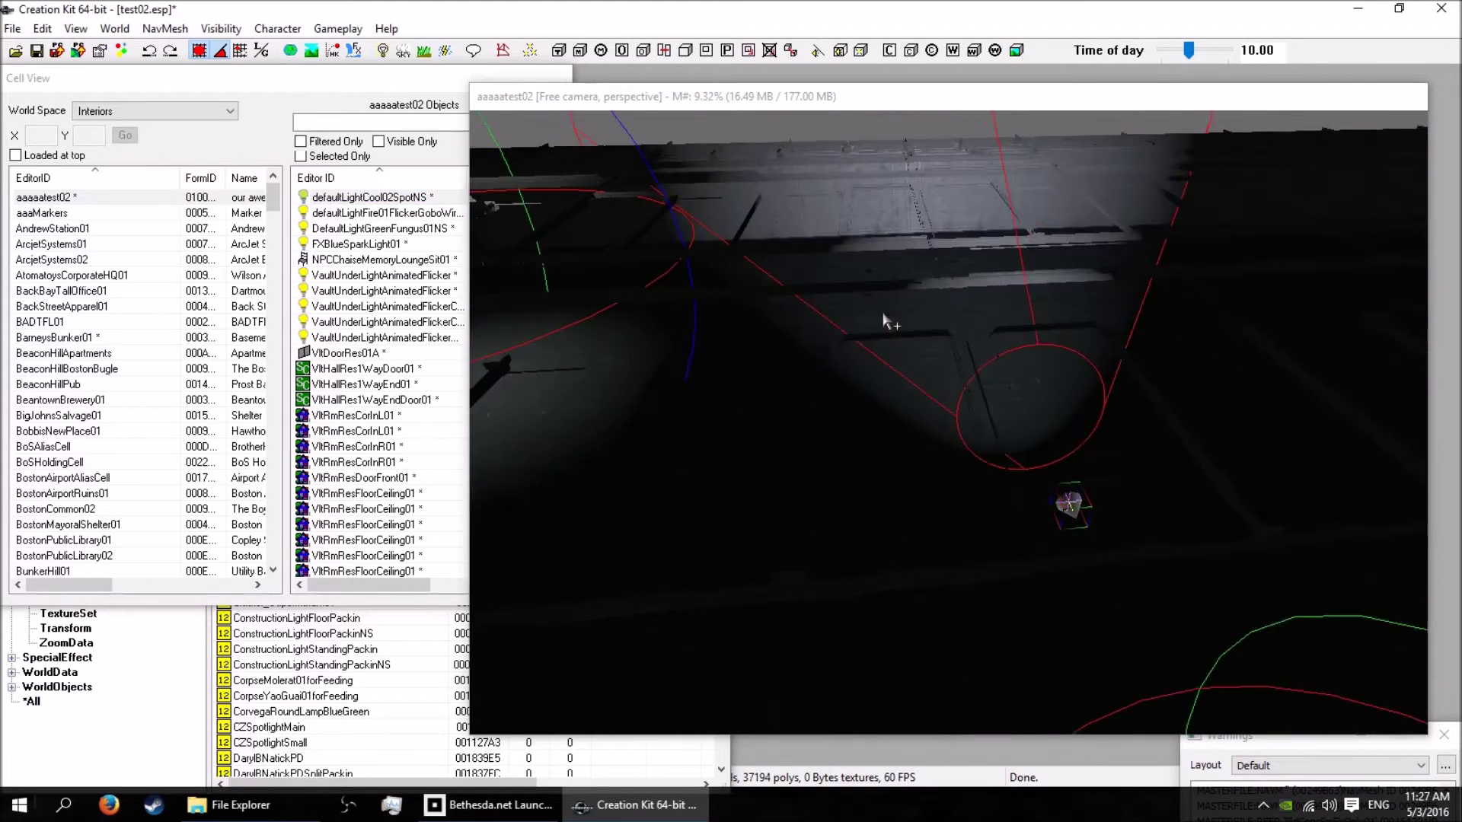
mouse_move(879, 304)
middle_mouse_down("shift")
mouse_move(862, 297)
mouse_move(1023, 321)
mouse_move(888, 316)
middle_mouse_up("shift")
Step: Narrow the spotlight's cone by setting its FOV to 30
double_click(1069, 504)
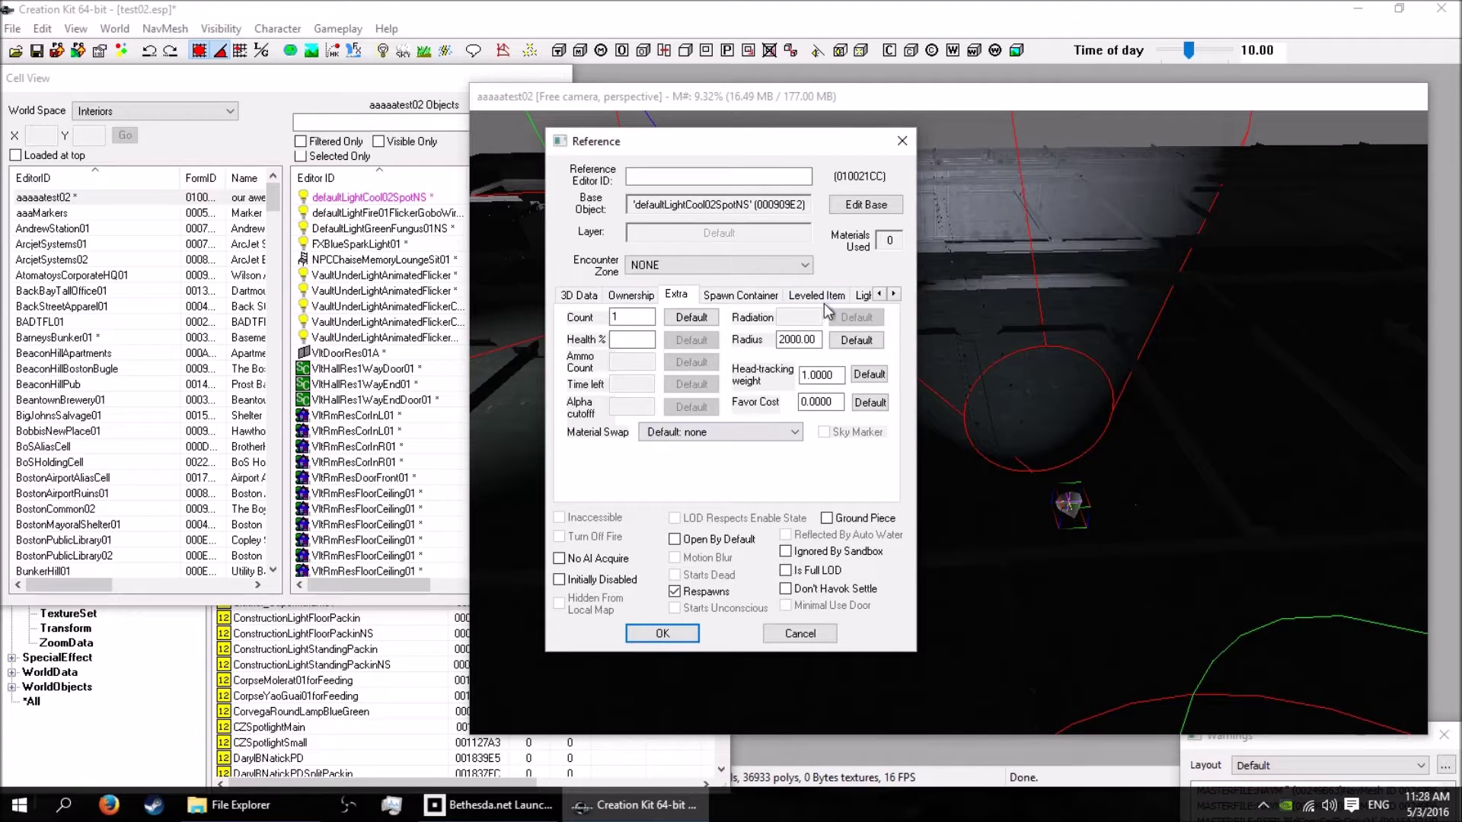
left_click(862, 299)
left_click_drag(644, 324, 588, 328)
type("30")
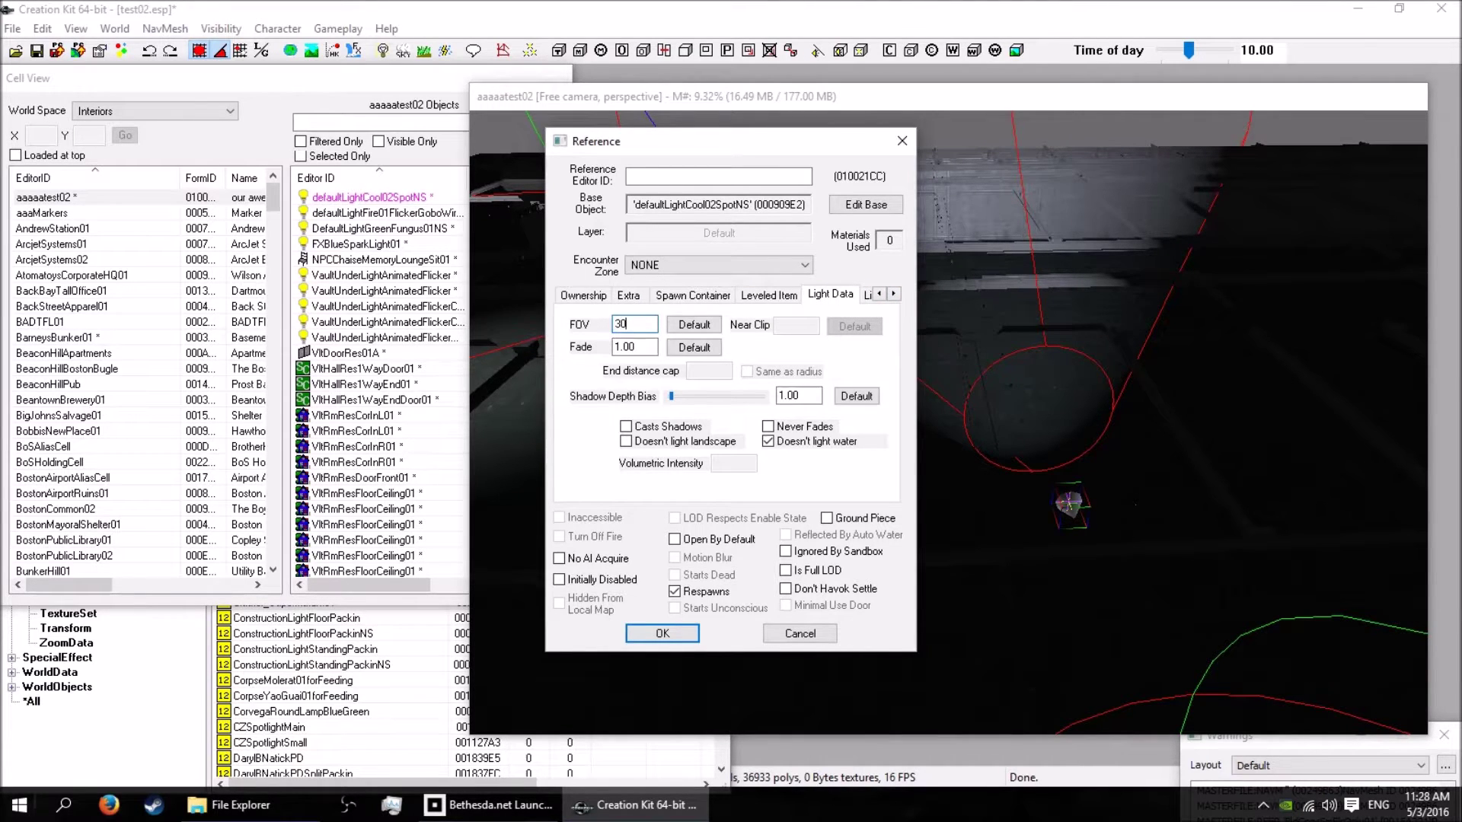
key("Return")
Step: Widen the spotlight's cone by setting its FOV to 45
middle_click_drag(950, 280, 1064, 460, "shift")
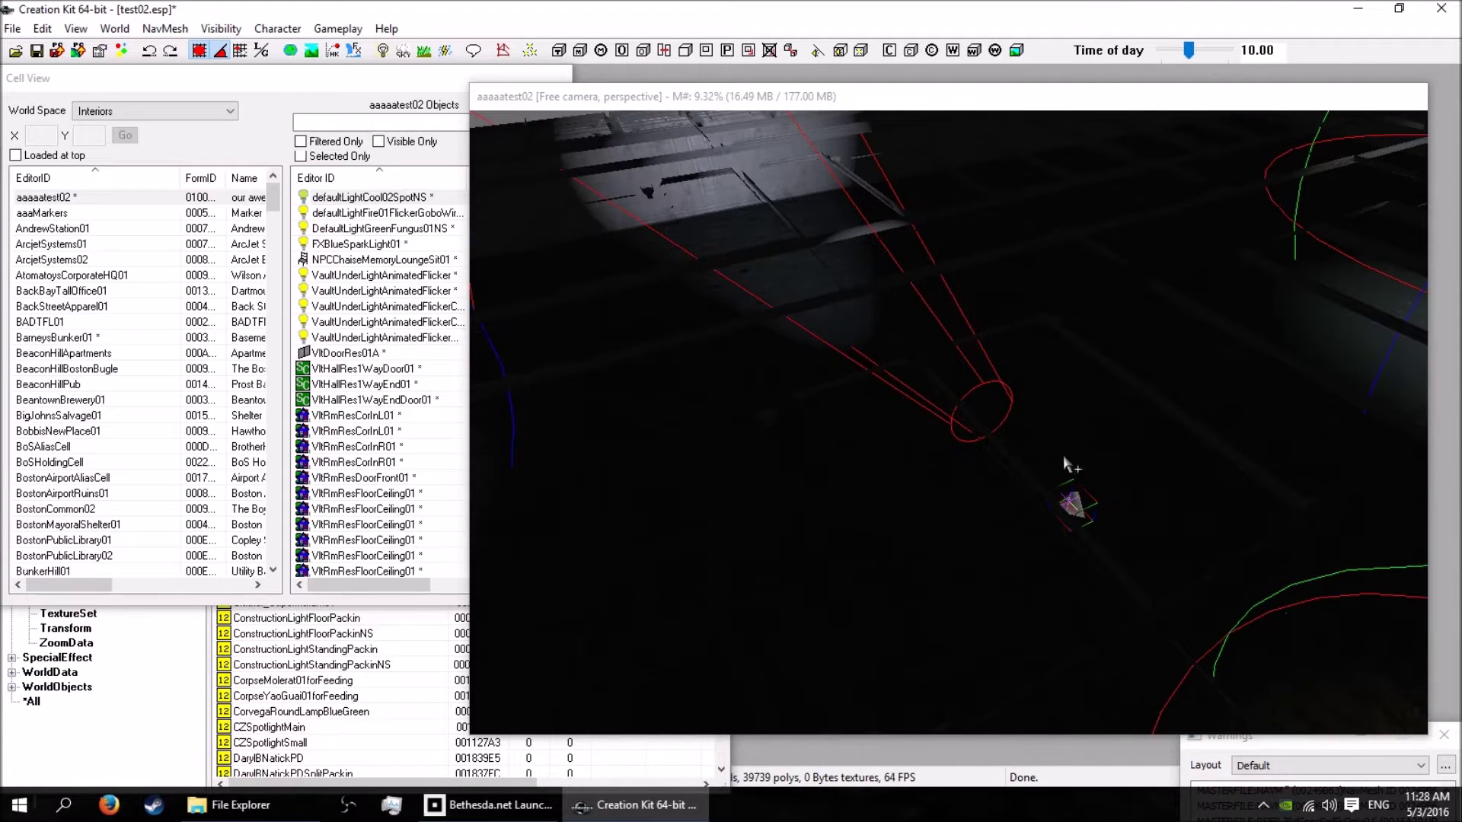
double_click(1081, 508)
left_click_drag(648, 325, 581, 328)
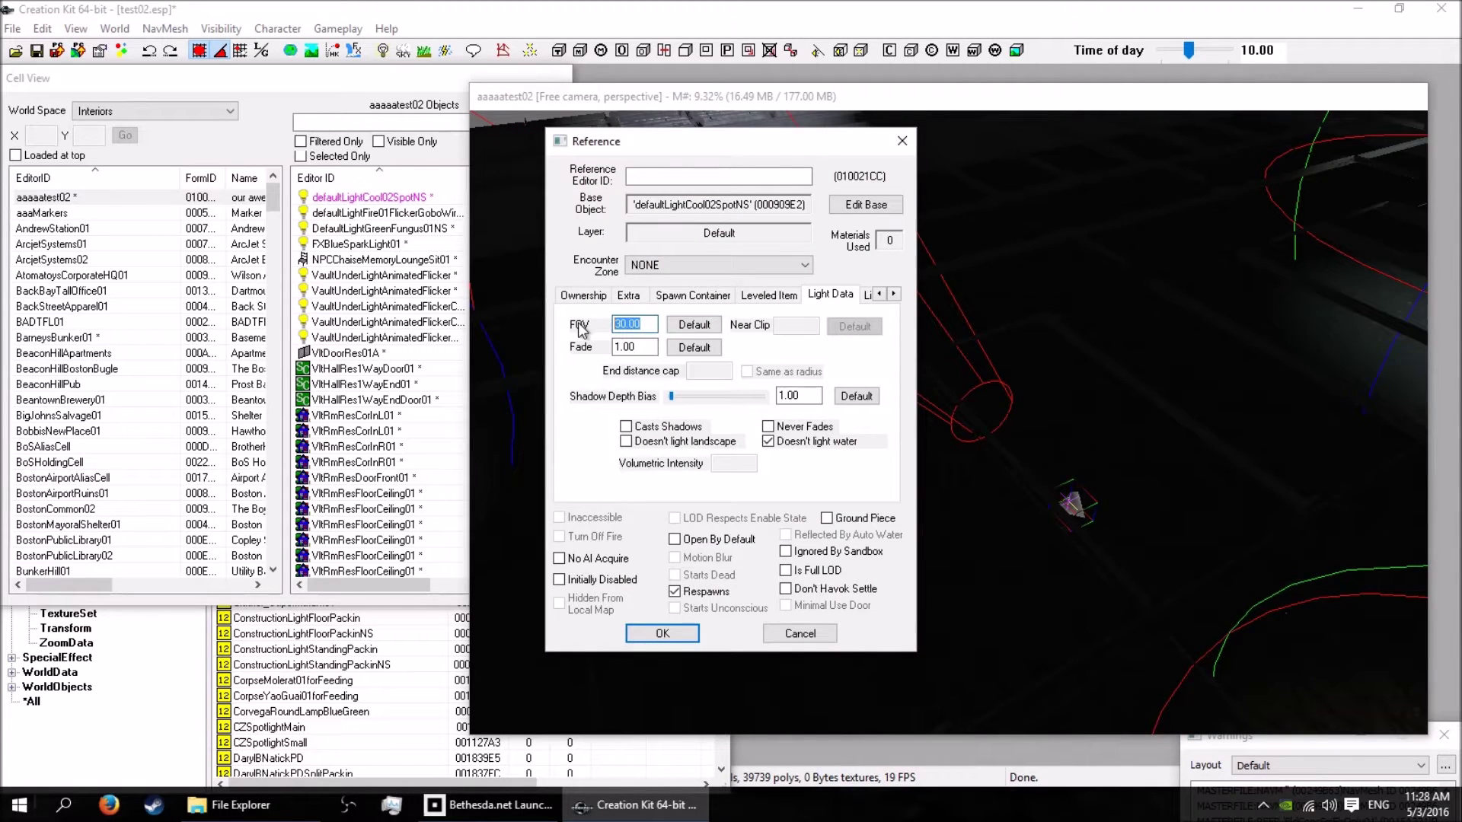
type("40")
key("Return")
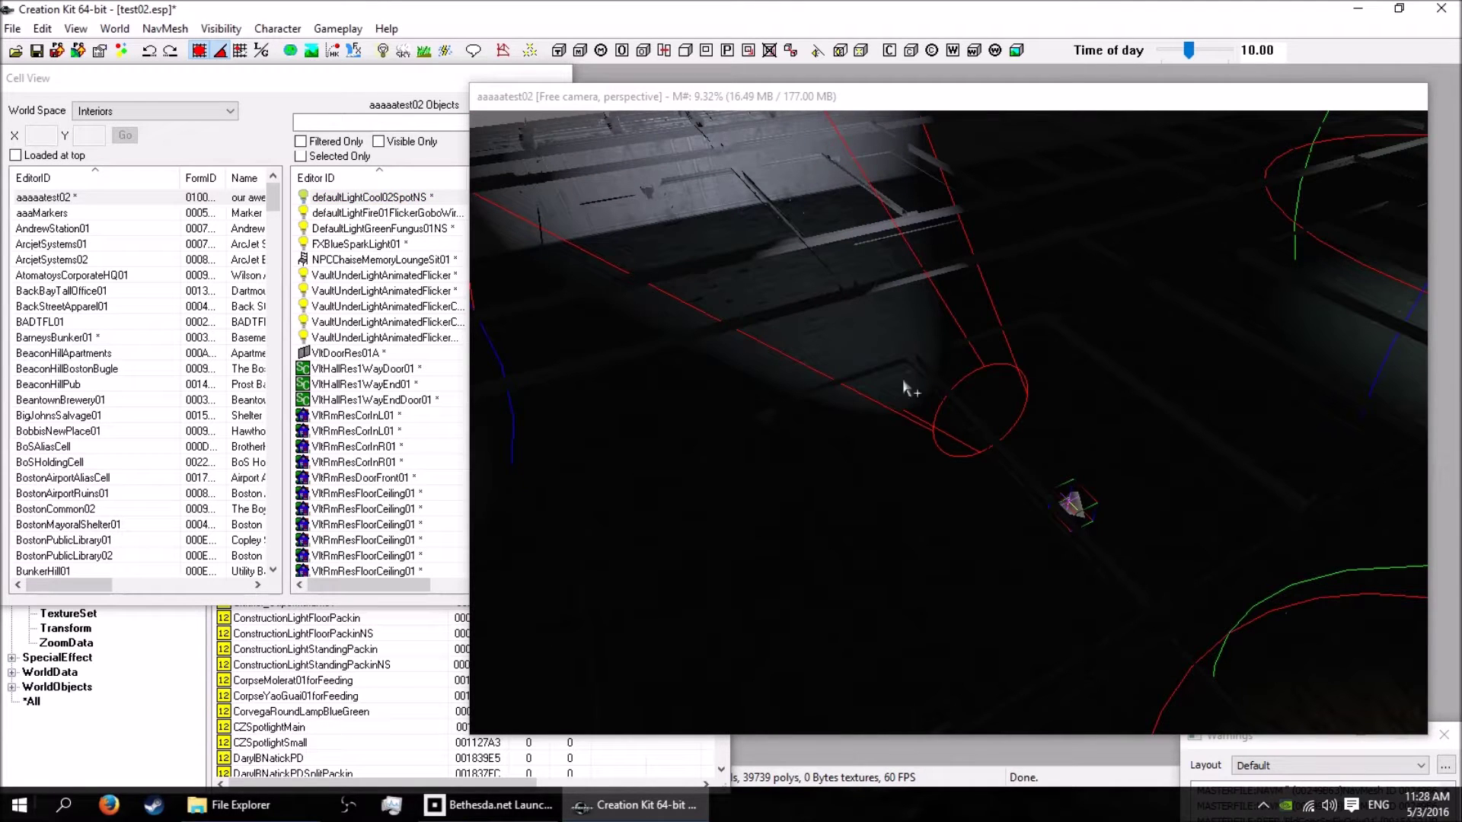
Step: Brighten the spotlight by setting its Fade value to 4
double_click(1073, 507)
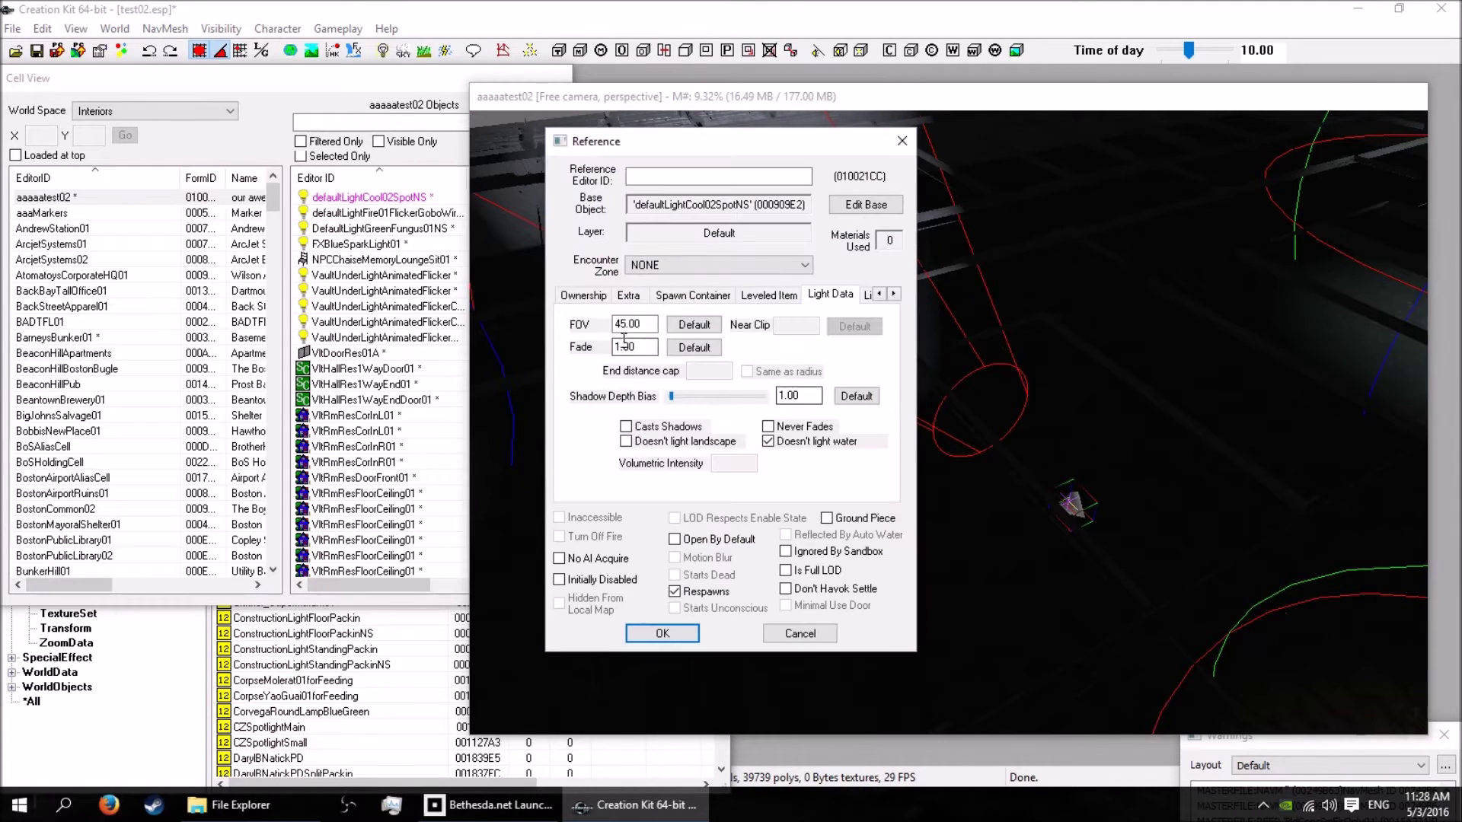
left_click_drag(645, 348, 598, 346)
key("Return")
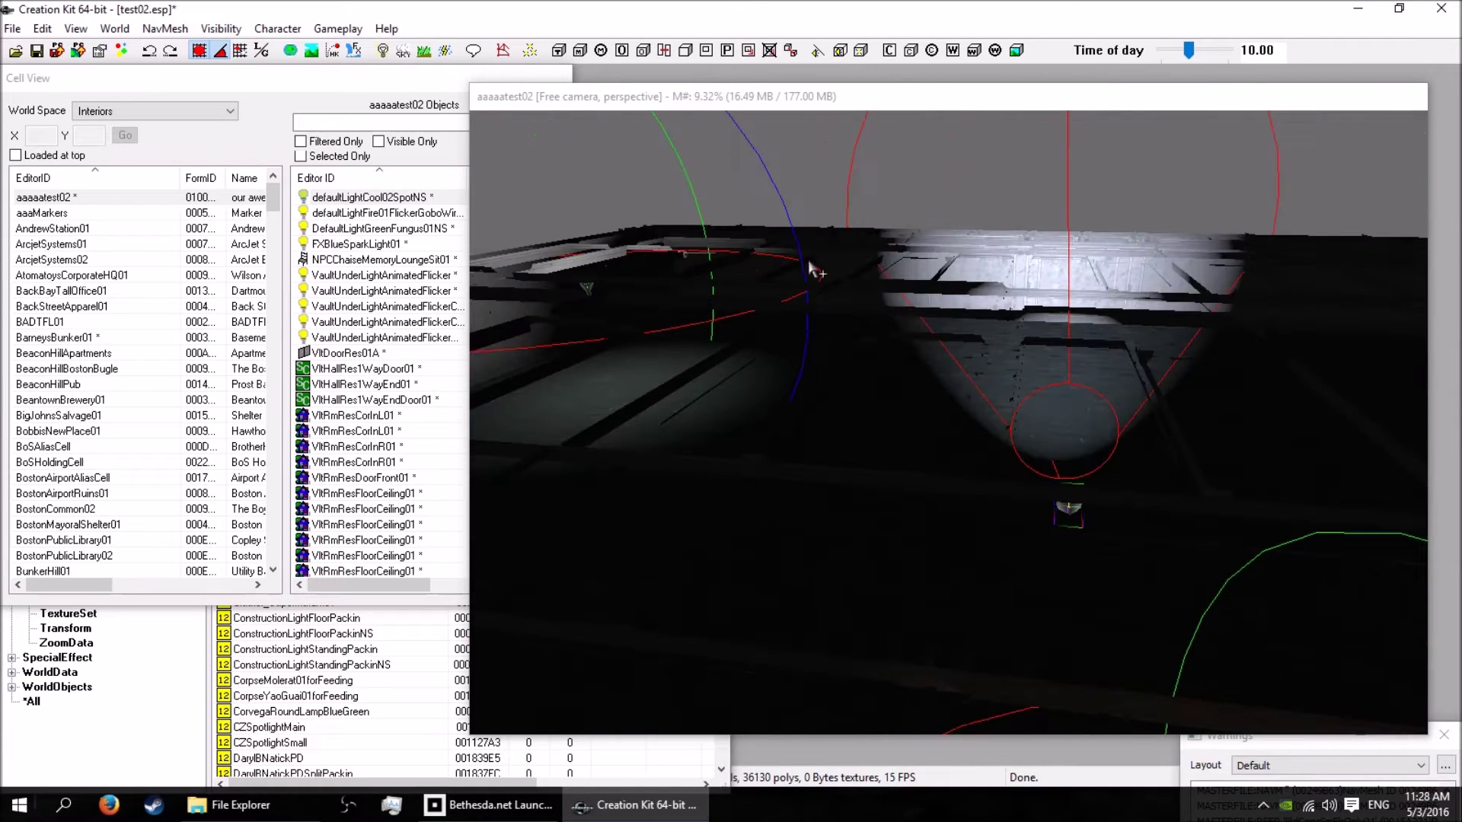
middle_click_drag(808, 262, 896, 280)
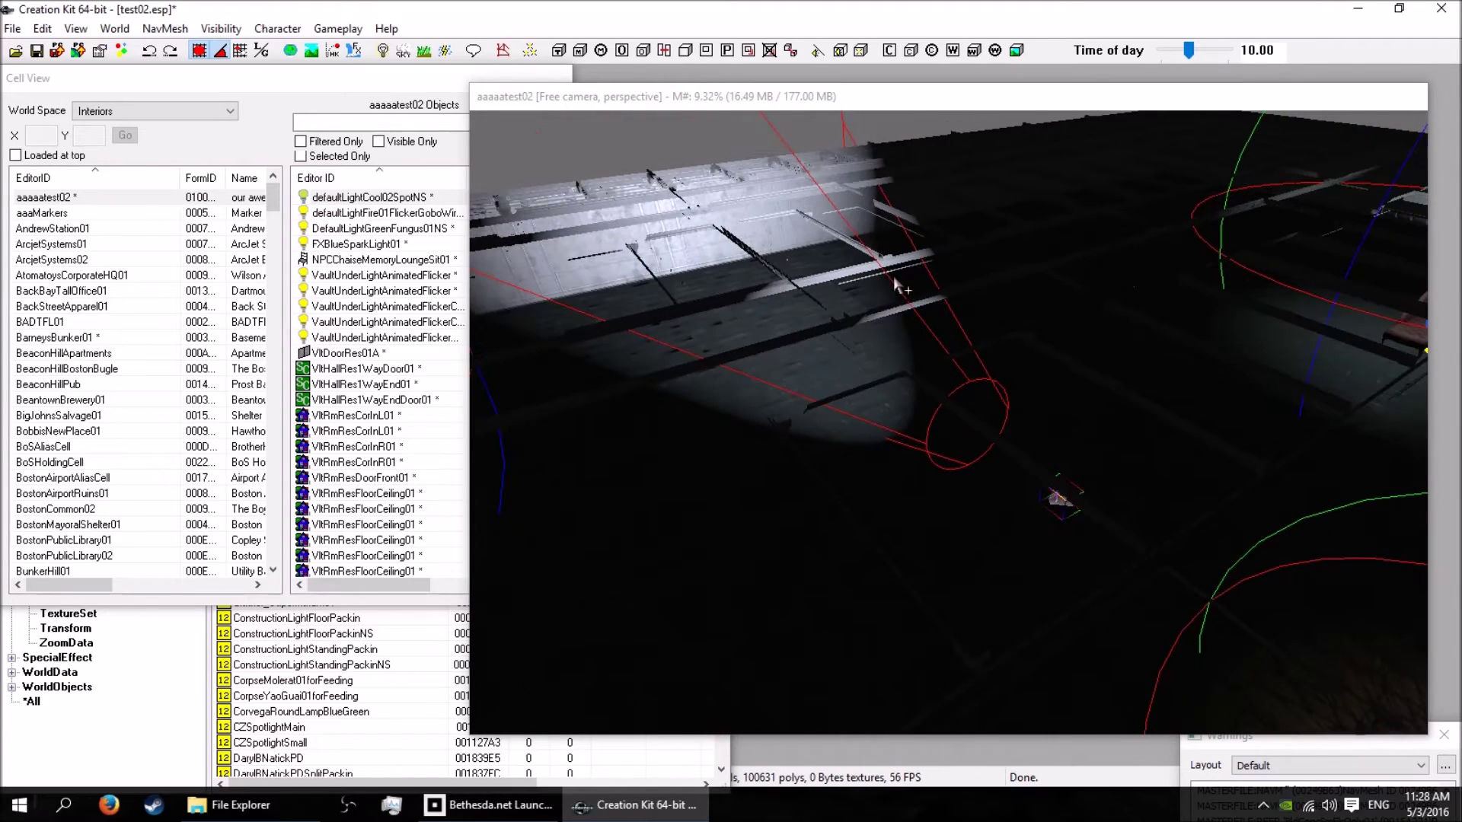
Step: Examine the spotlight reference's extra values, linked references and light data, and close its properties
double_click(1061, 501)
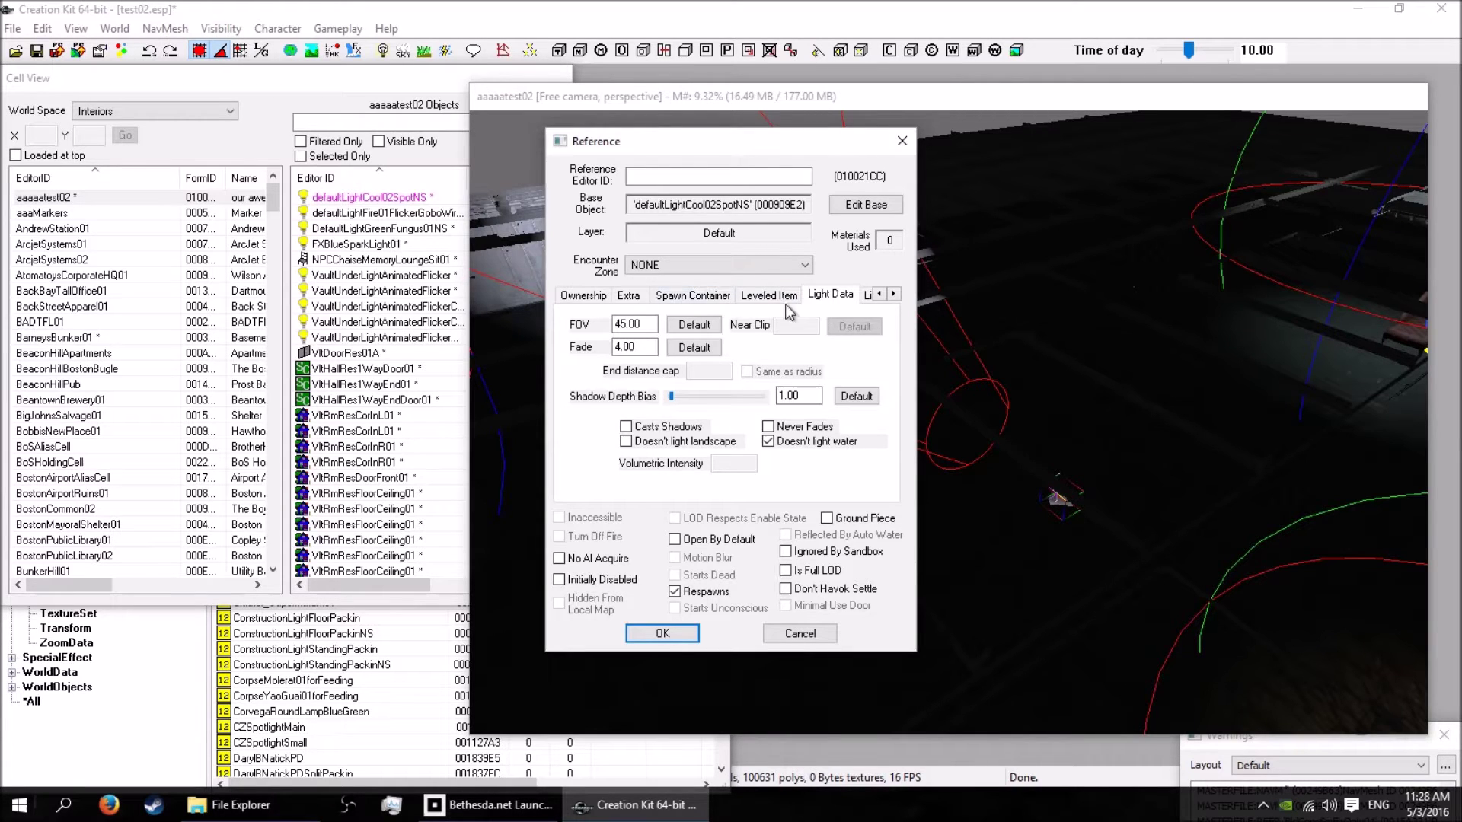
left_click(630, 297)
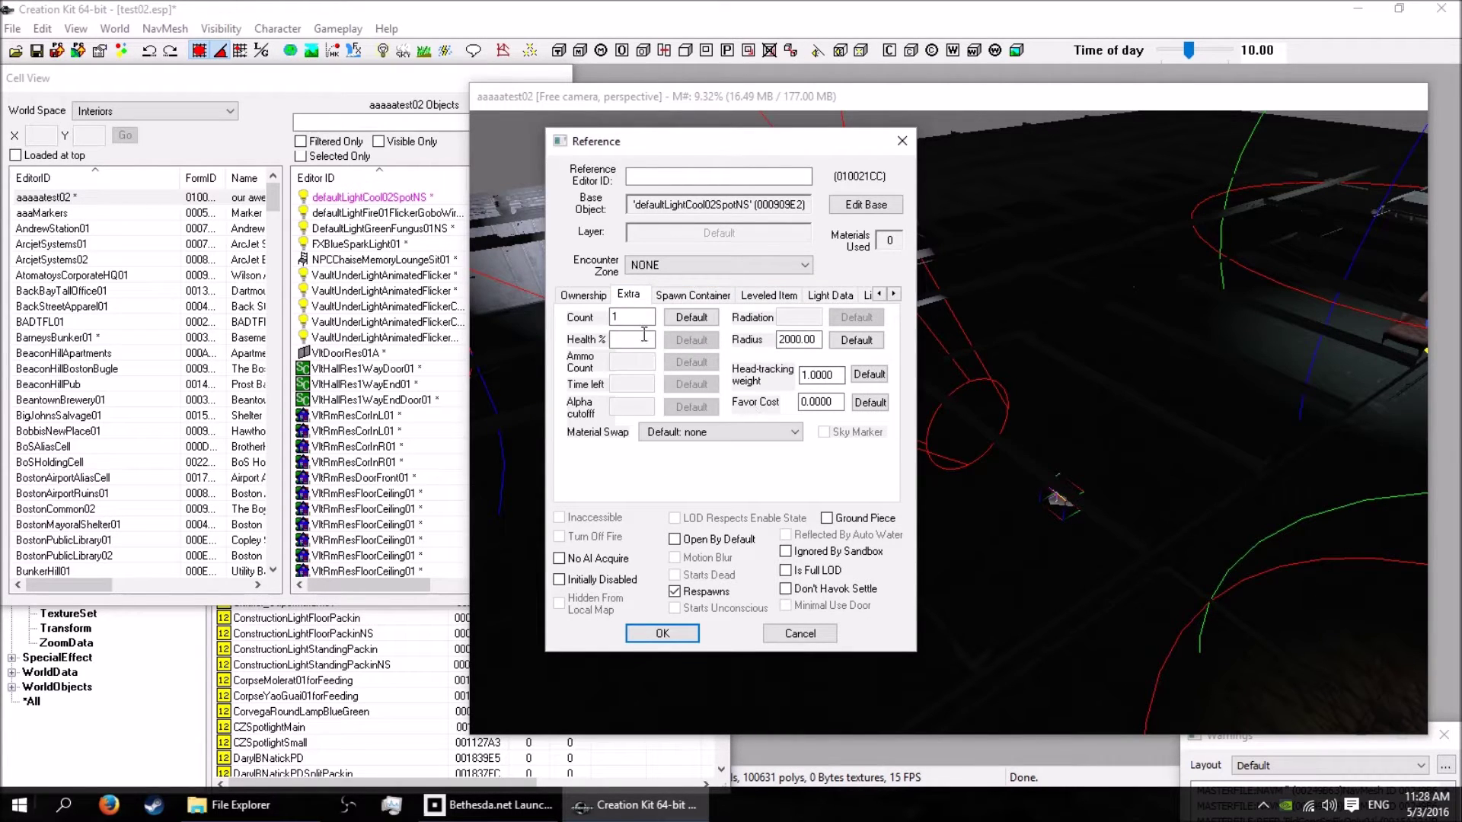
left_click(867, 297)
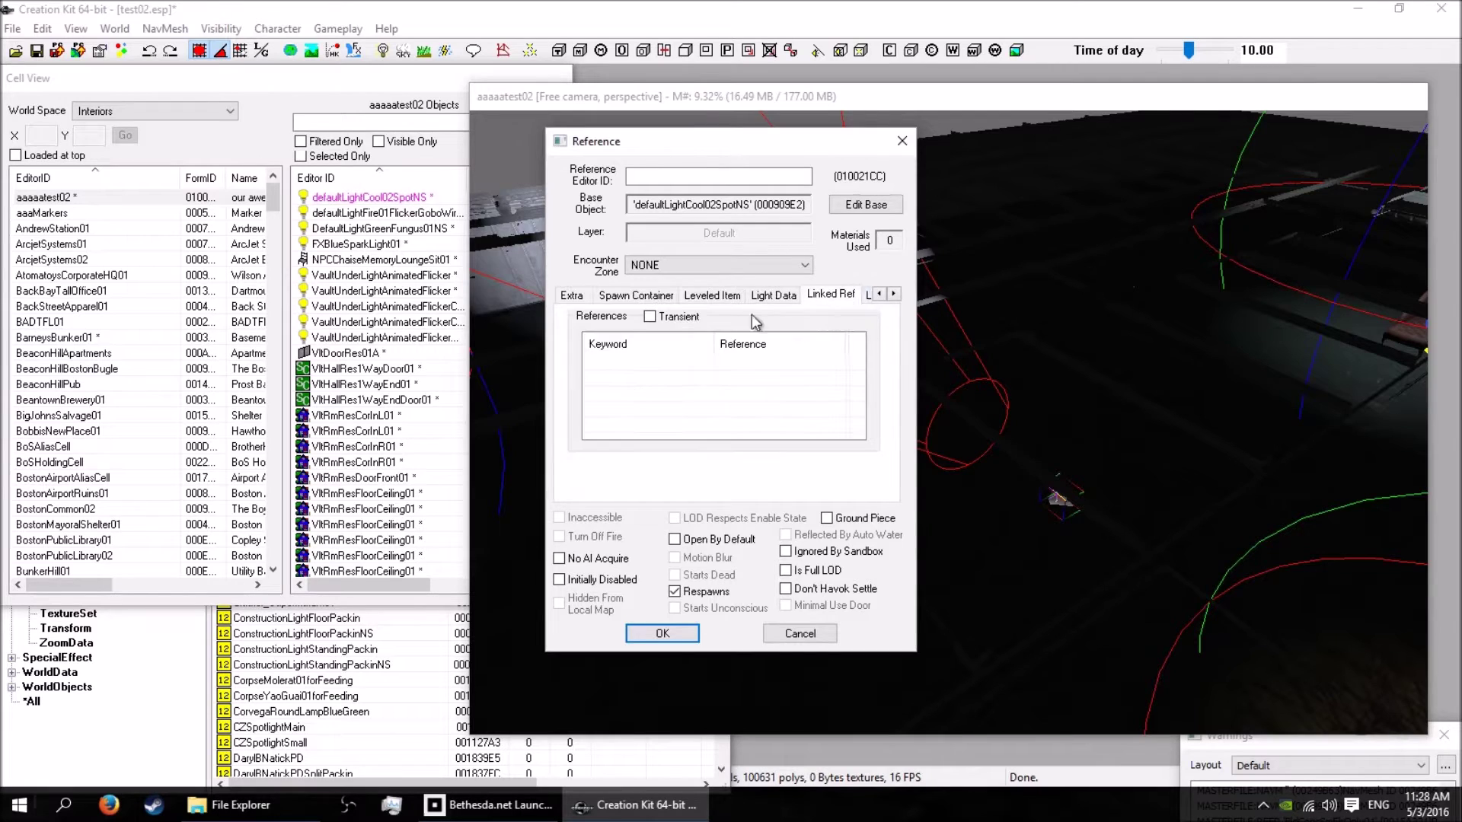
left_click(865, 295)
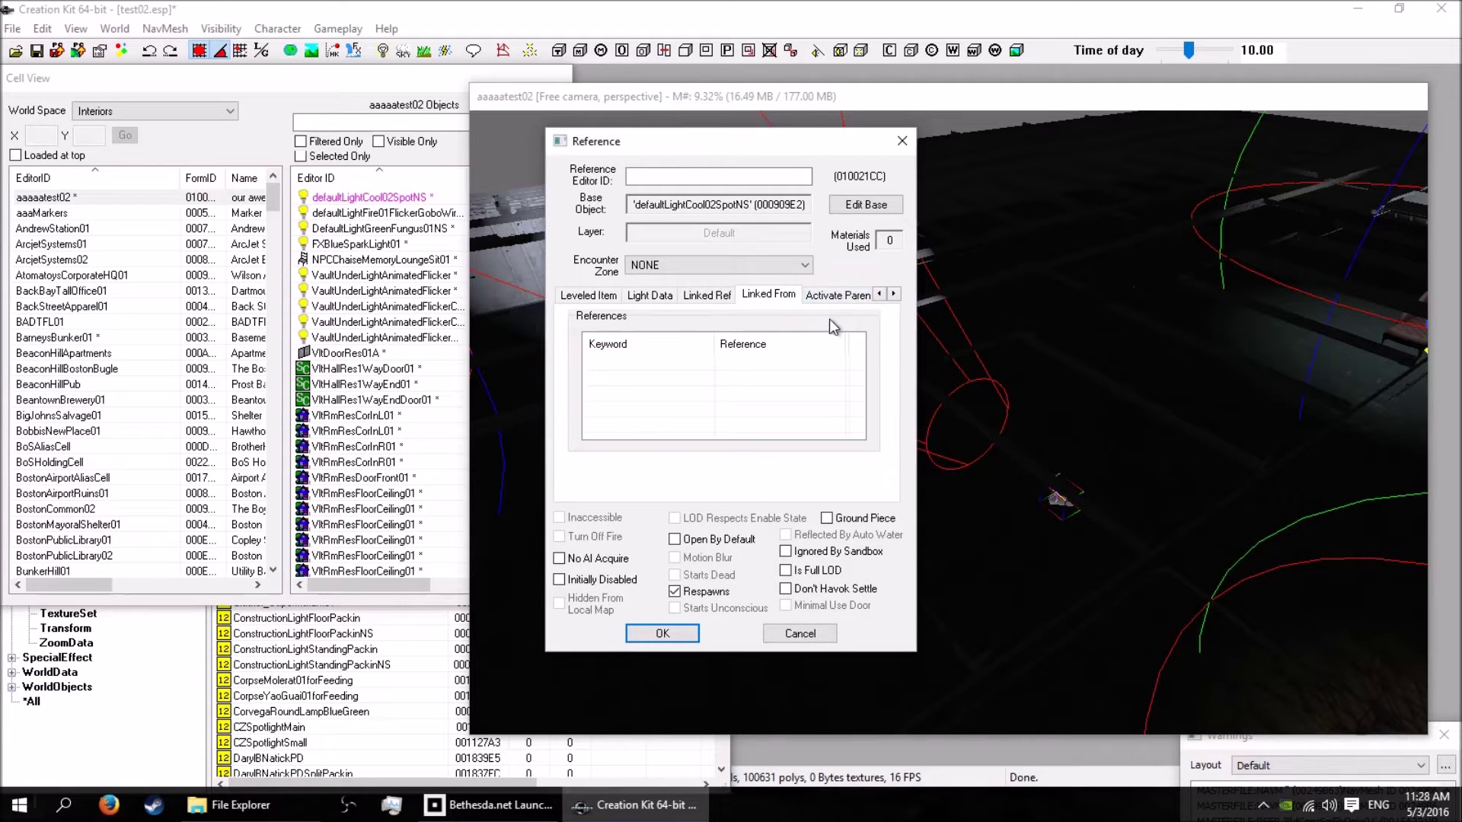
left_click(879, 294)
left_click(879, 294)
left_click(879, 295)
left_click(879, 294)
left_click(861, 296)
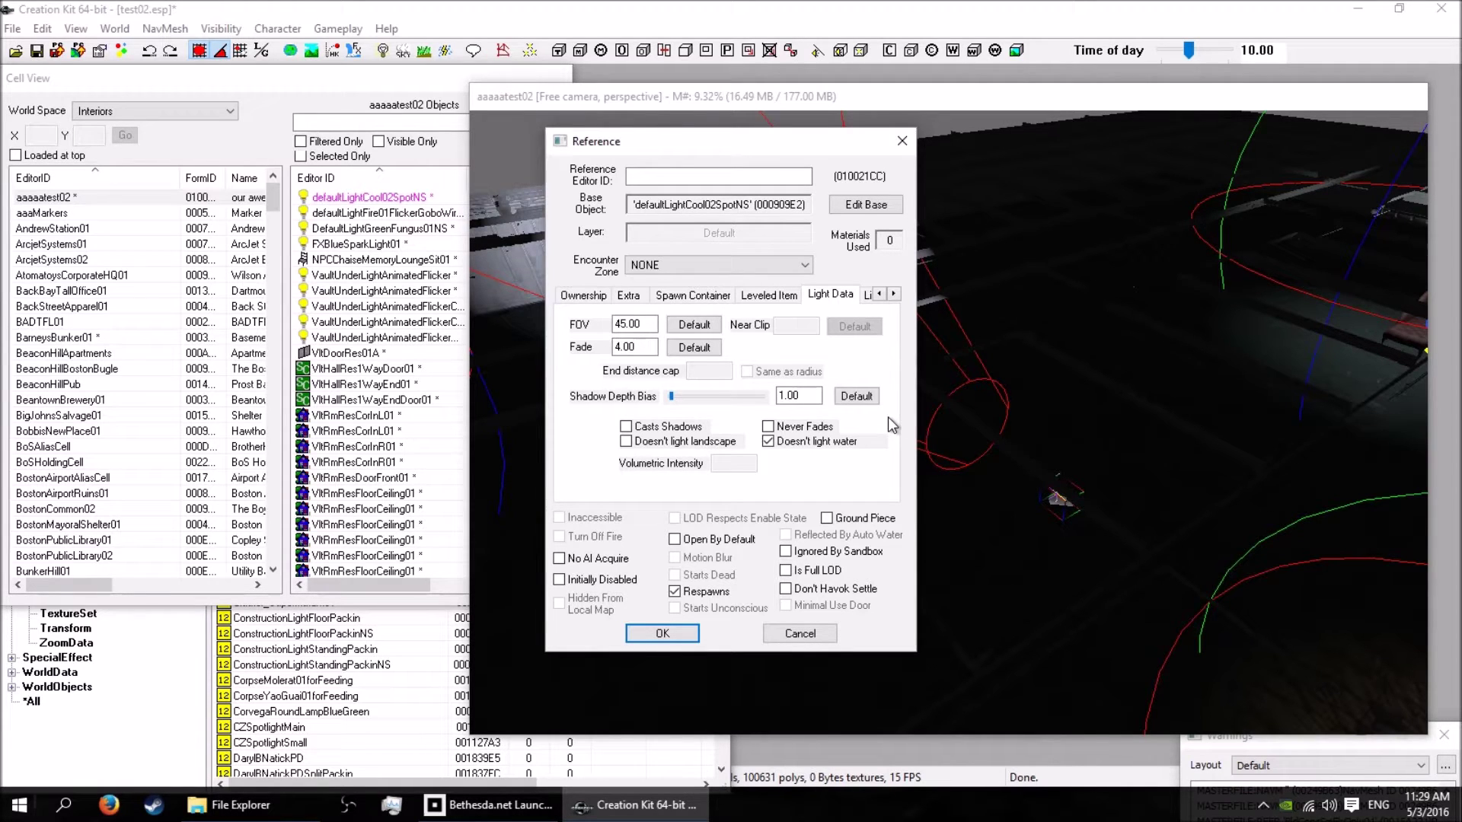
left_click(902, 140)
Step: Turn bright light back on and go inside the room near the red chaise lounge
middle_click_drag(835, 301, 986, 299, "shift")
middle_click_drag(853, 375, 999, 378)
middle_click_drag(944, 279, 901, 357)
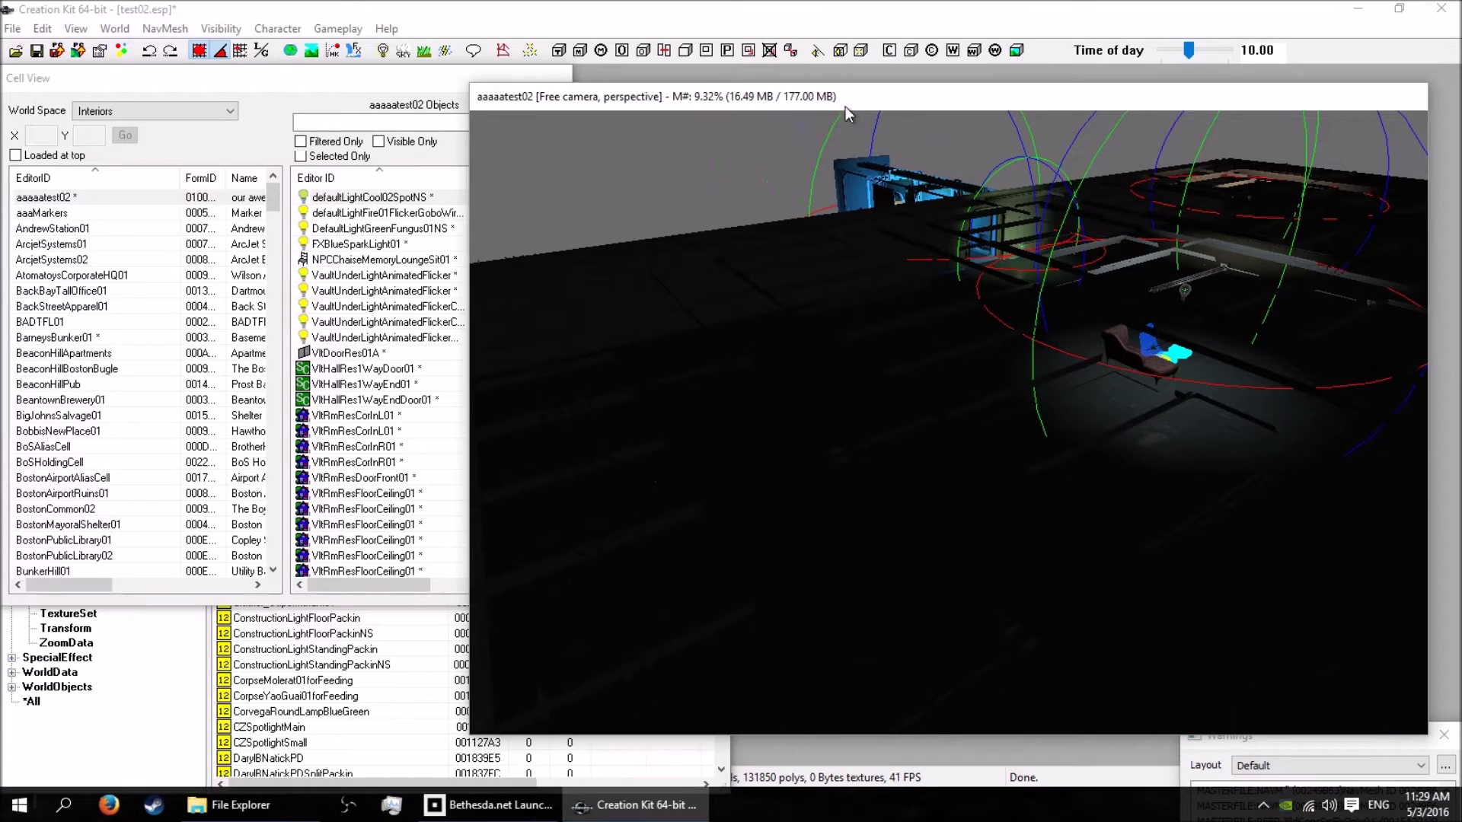
mouse_move(976, 384)
middle_mouse_down()
mouse_move(1065, 362)
mouse_move(986, 368)
mouse_move(959, 400)
mouse_move(1006, 368)
mouse_move(982, 386)
mouse_move(1001, 351)
middle_mouse_up()
key("a")
scroll(989, 371, "up", 8)
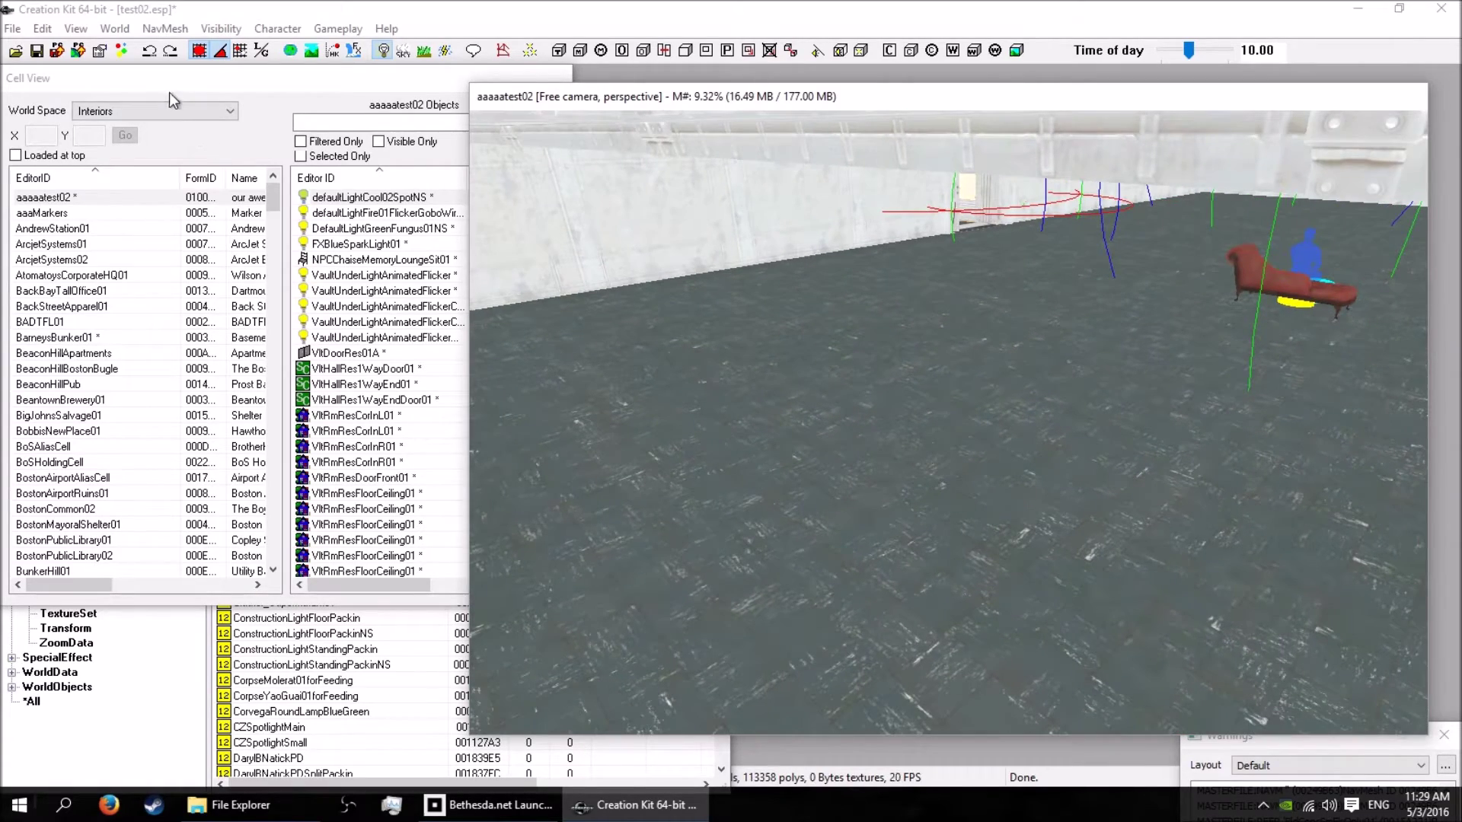
Step: Filter the pack-in object list by "light"
left_click(97, 745)
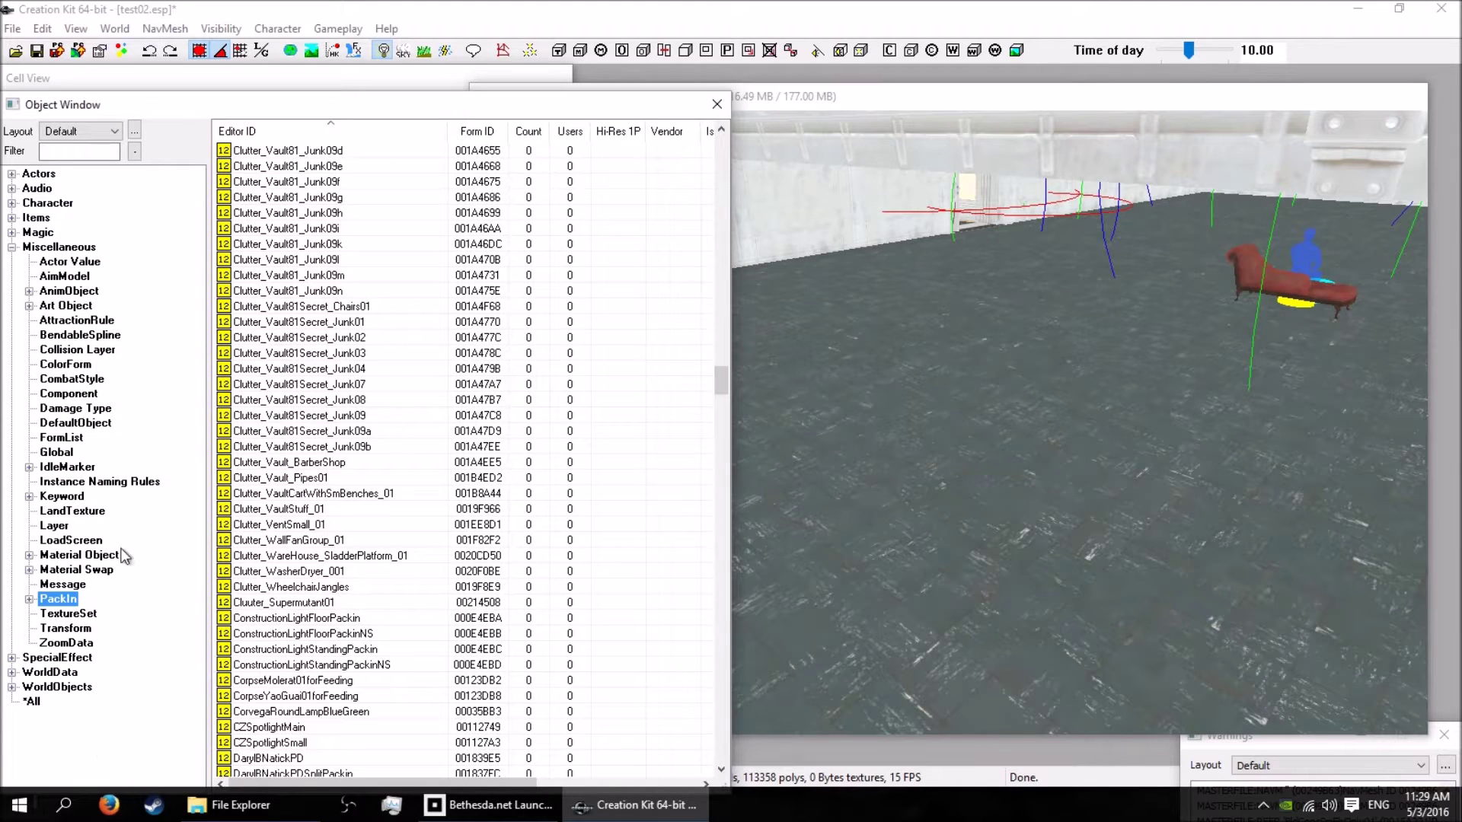
scroll(330, 390, "up", 20)
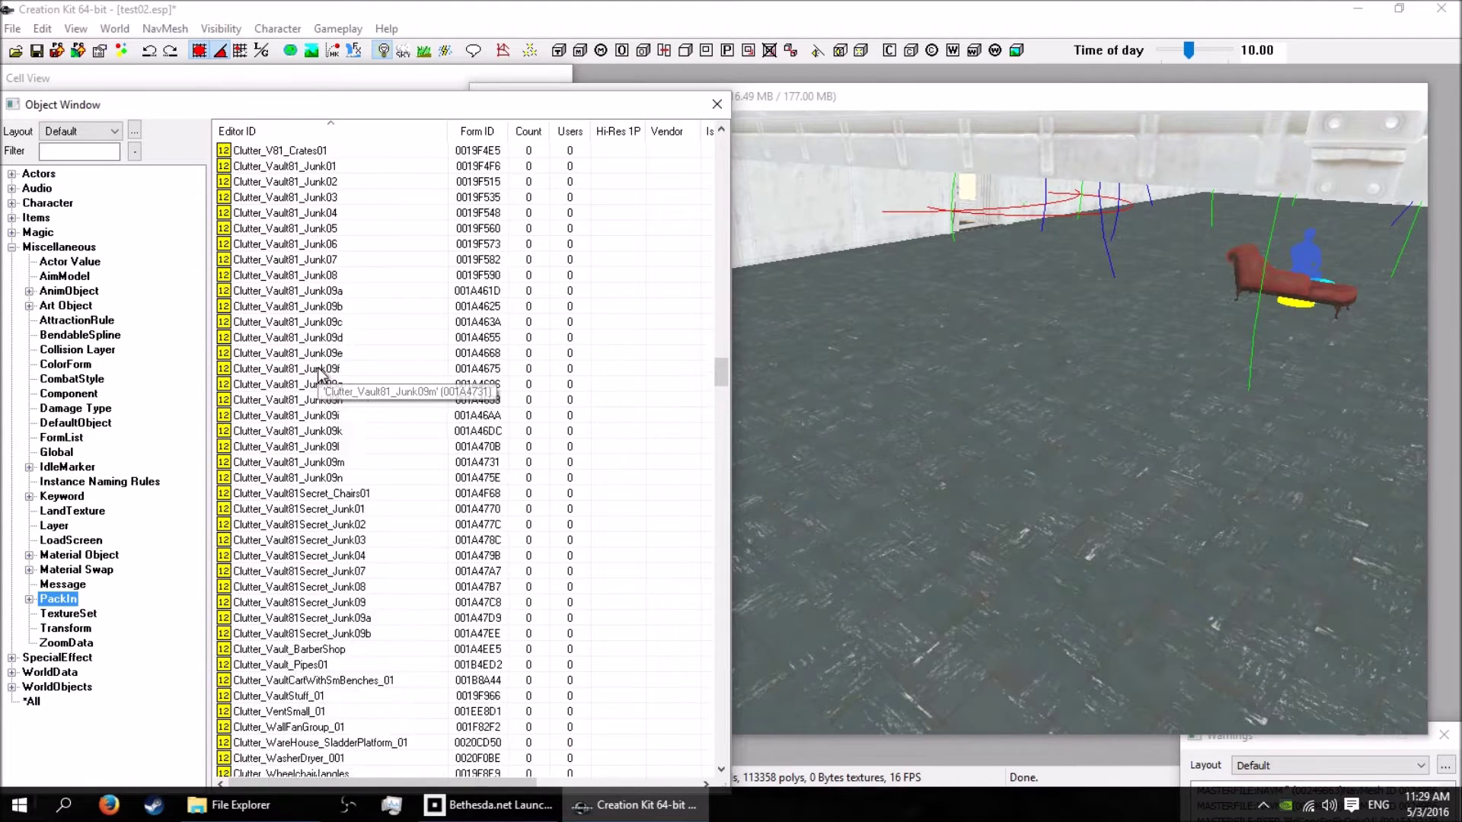
scroll(320, 381, "up", 20)
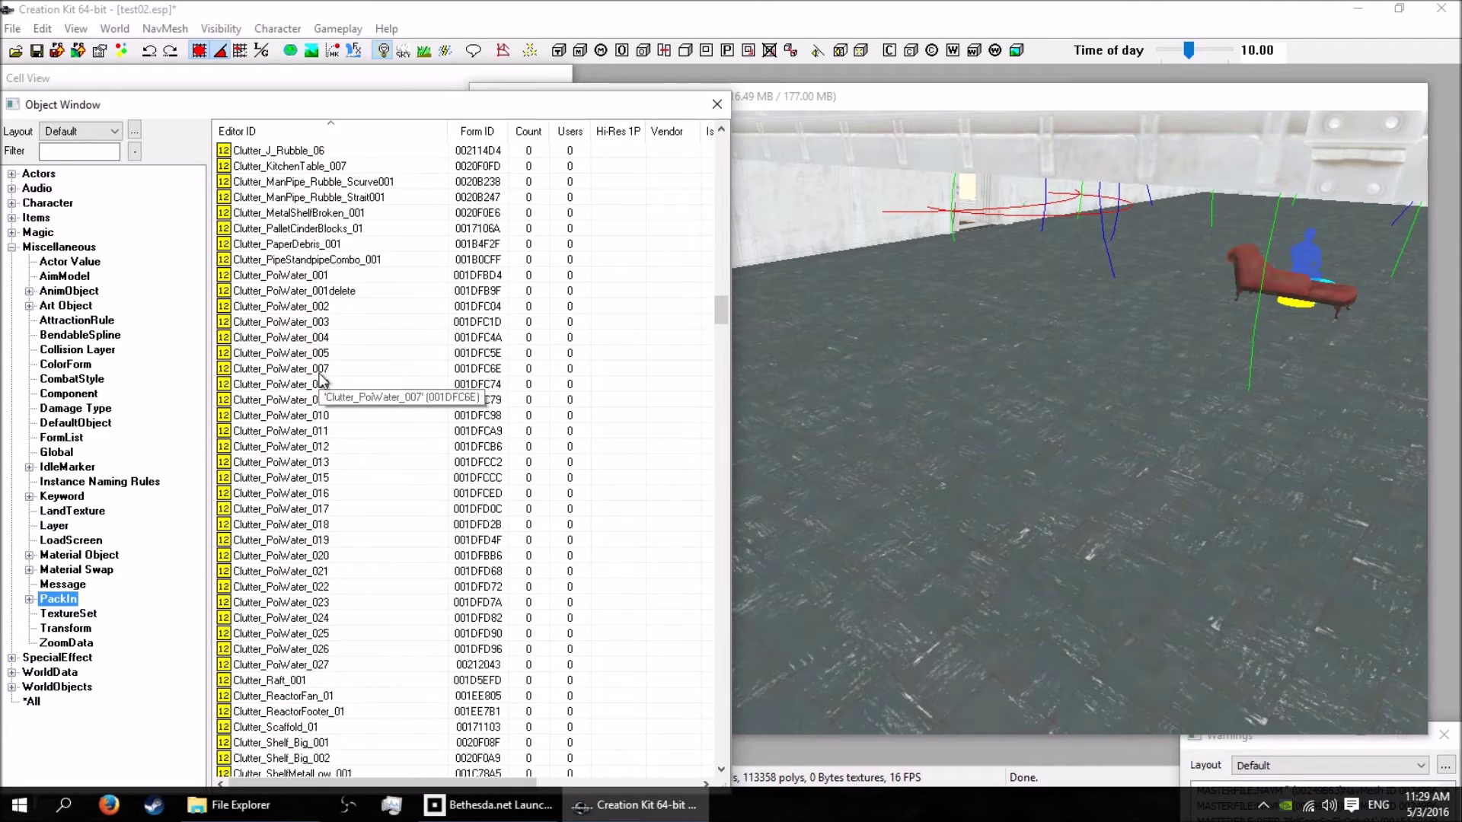
scroll(320, 378, "up", 4)
left_click(83, 153)
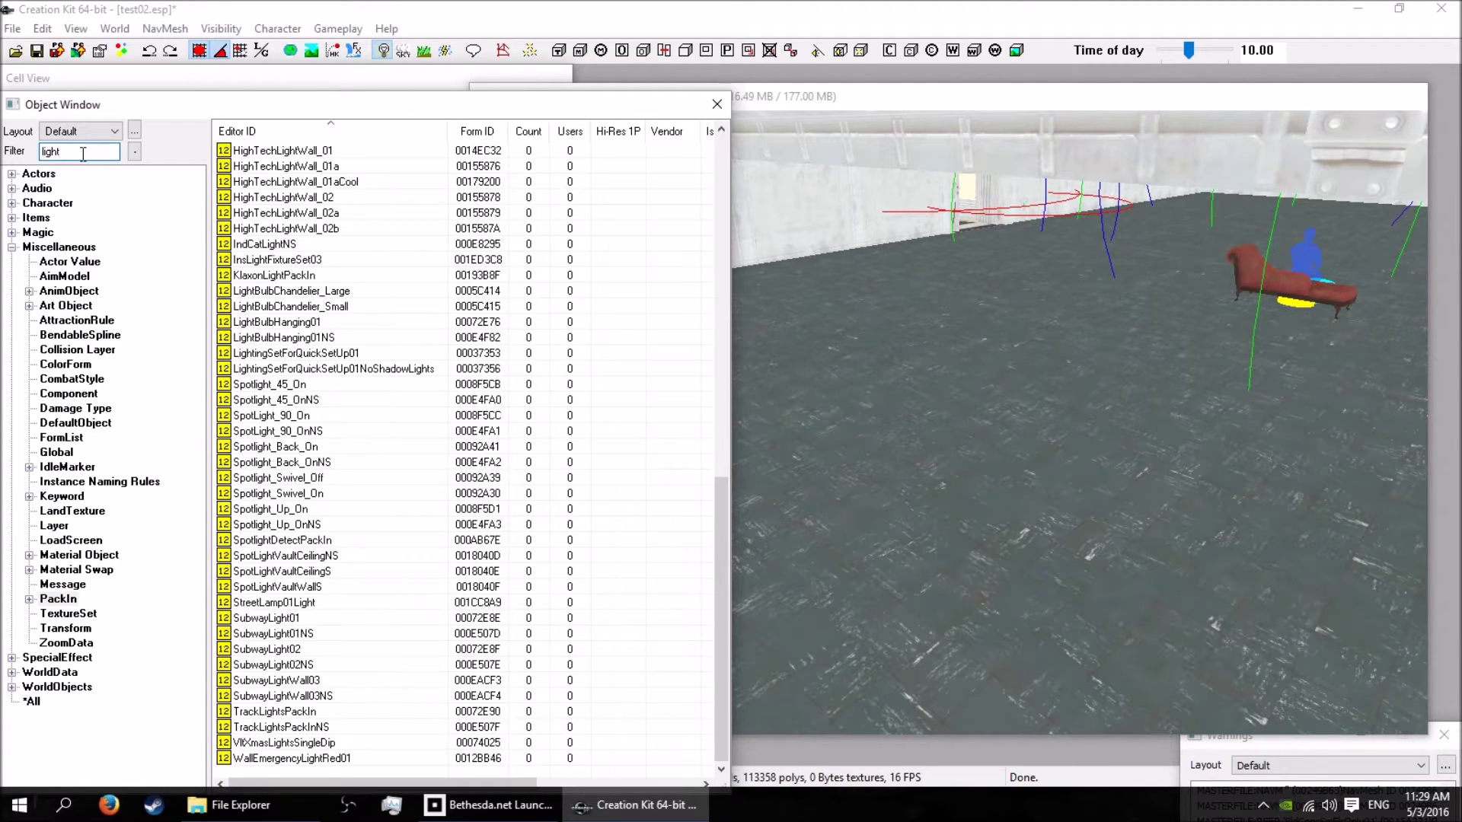
Step: Place a HighTechLightWall_01 pack-in in the room near the wall
left_click_drag(286, 151, 813, 305)
scroll(770, 294, "down", 5)
middle_click_drag(769, 293, 852, 314, "shift")
scroll(852, 315, "up", 6)
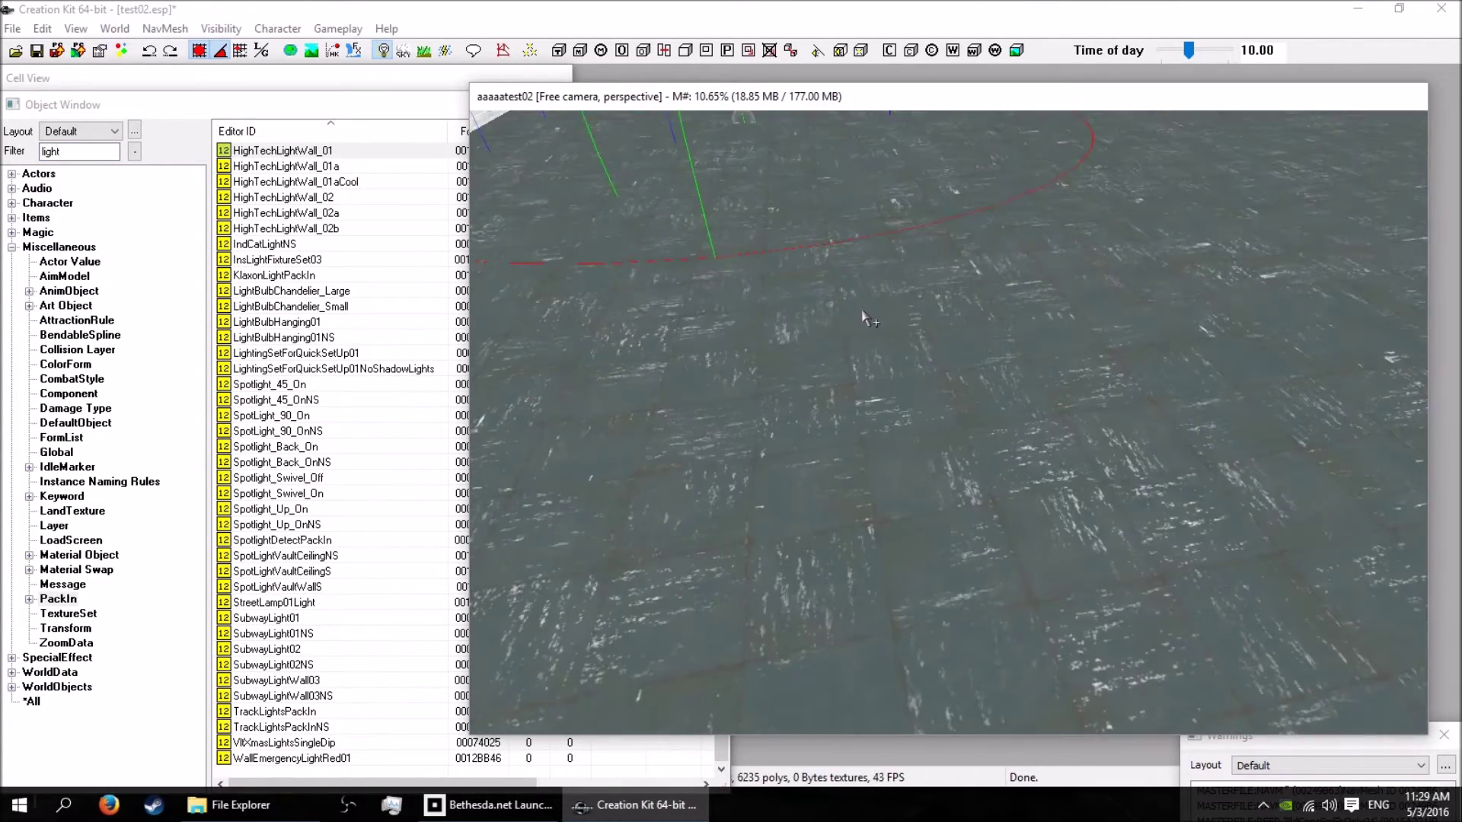
scroll(864, 313, "down", 4)
scroll(855, 316, "up", 1)
scroll(804, 279, "down", 6)
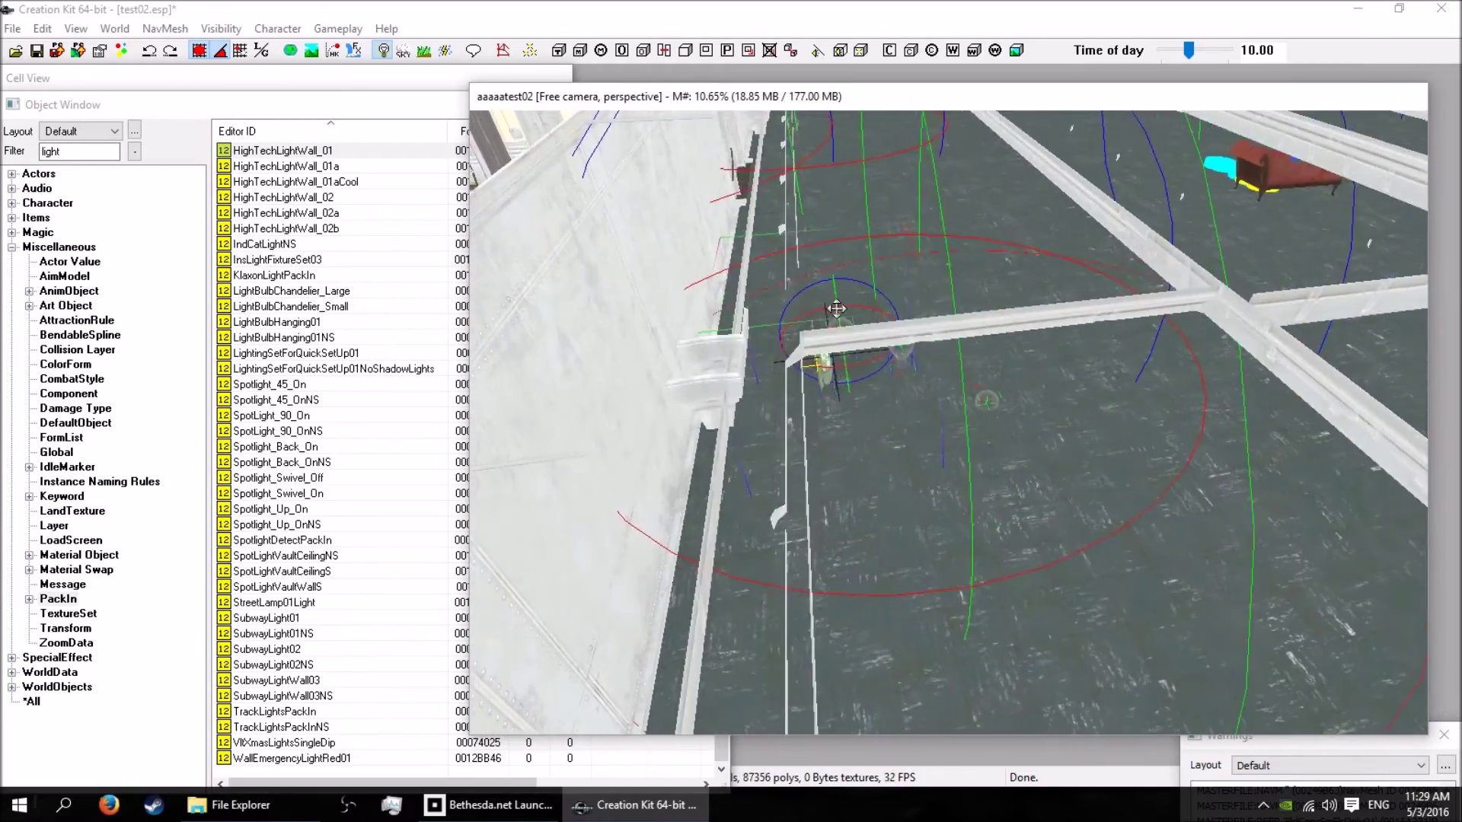
scroll(816, 297, "up", 5)
Step: Turn bright light off and examine the placed wall light's bulbs and glow on the wall
middle_click_drag(788, 297, 709, 292, "shift")
key("a")
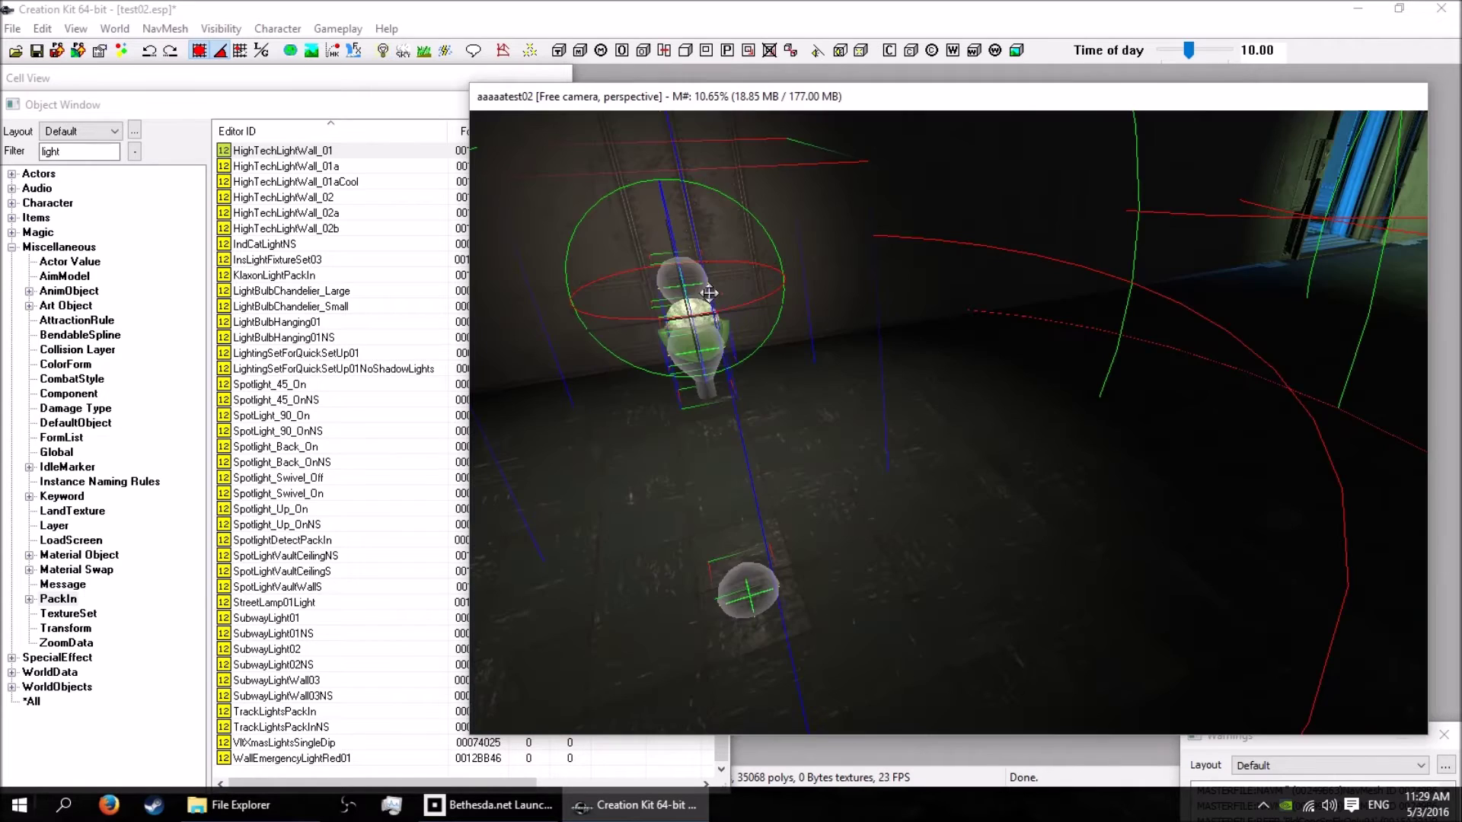
middle_click_drag(826, 309, 723, 332, "shift")
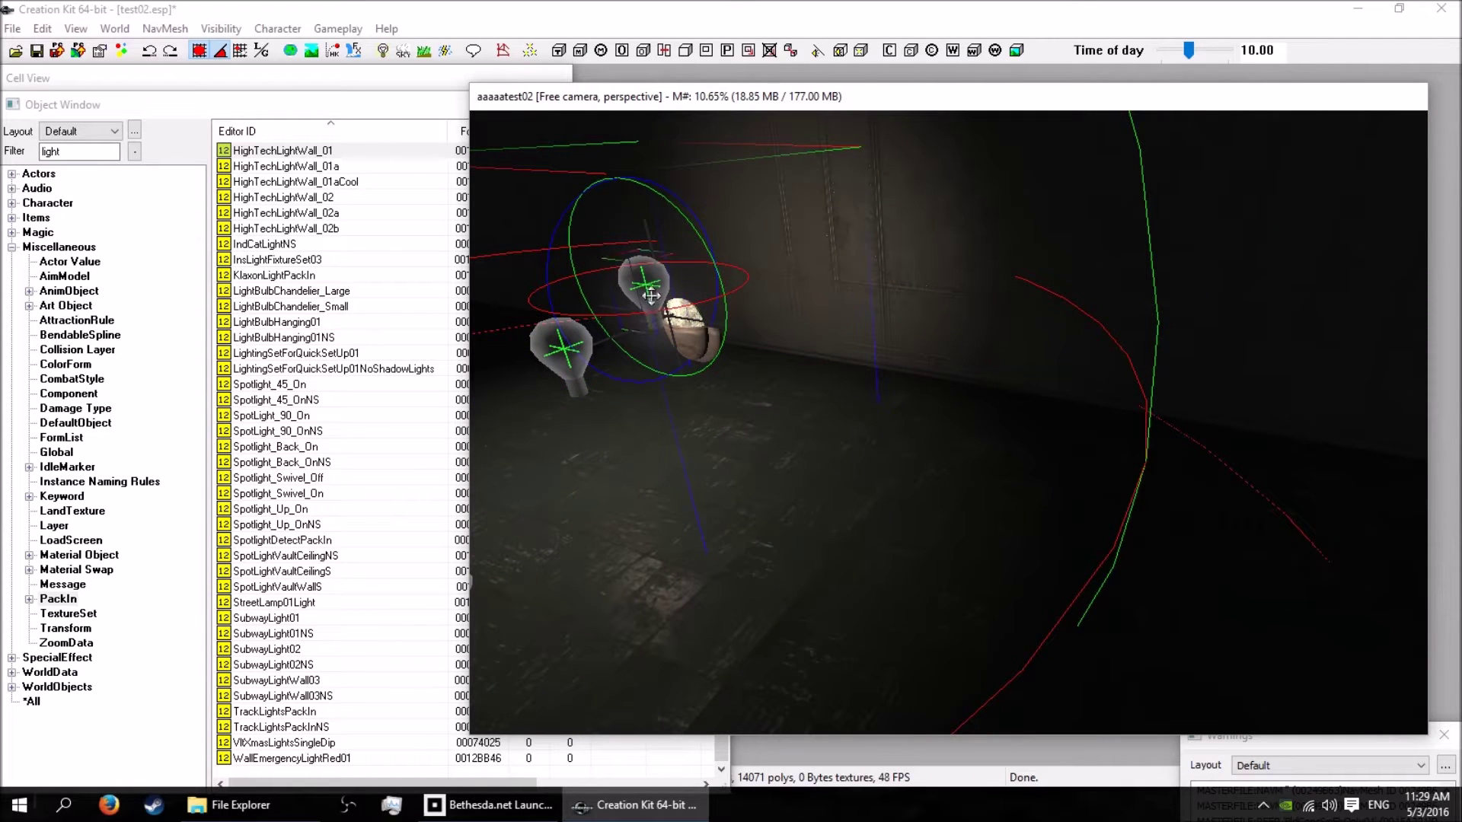
scroll(701, 336, "down", 3)
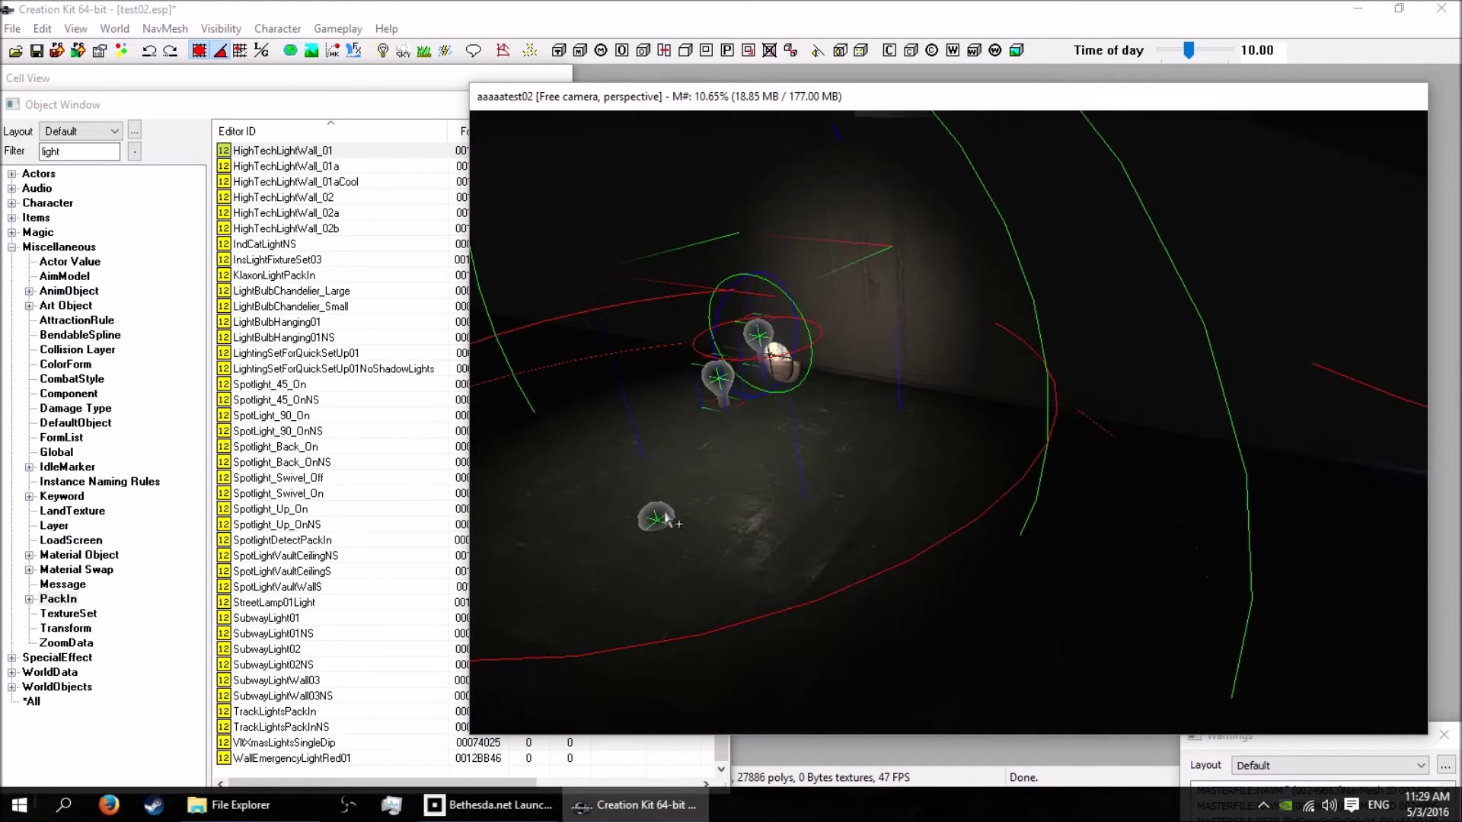
Step: Try to shift the placed wall light sideways, and undo the move
left_click_drag(779, 369, 719, 344)
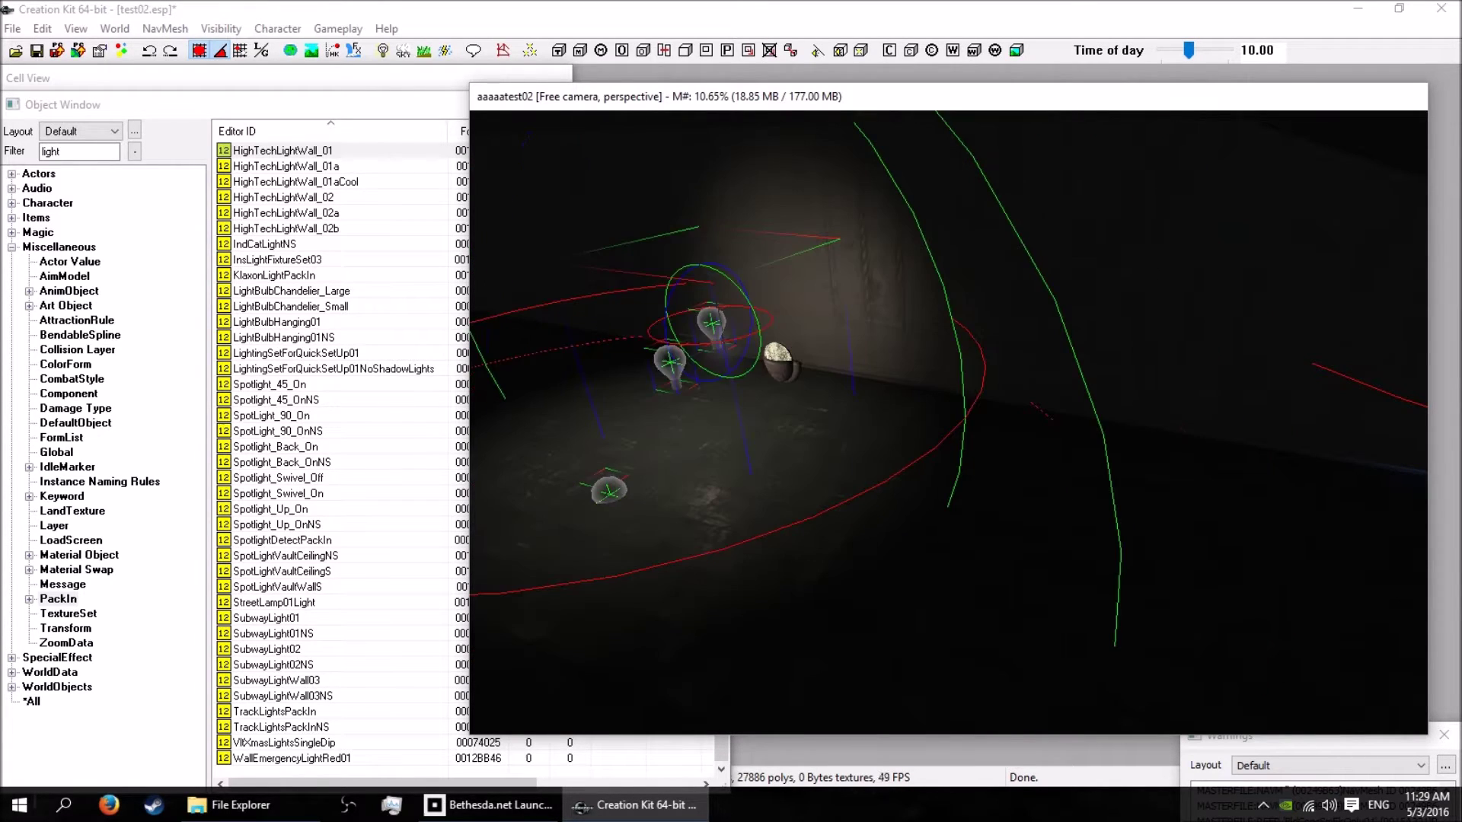
key("ctrl+z")
left_click(788, 373)
Step: Examine the wall light's fixture and its attached light markers up close
middle_click_drag(786, 372, 739, 371, "shift")
scroll(741, 365, "up", 5)
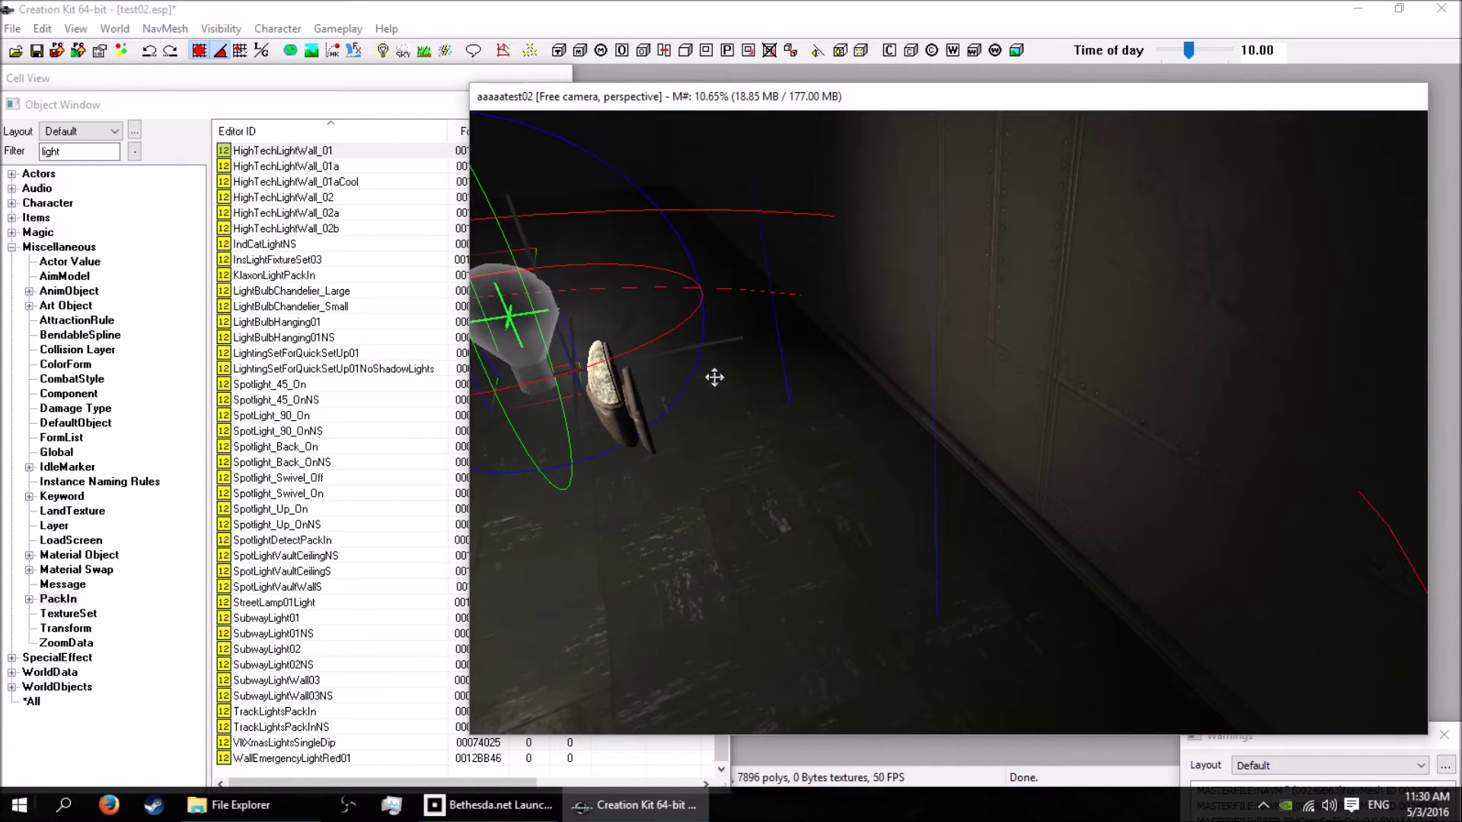
mouse_move(656, 407)
middle_mouse_down("shift")
mouse_move(627, 404)
mouse_move(649, 411)
middle_mouse_up("shift")
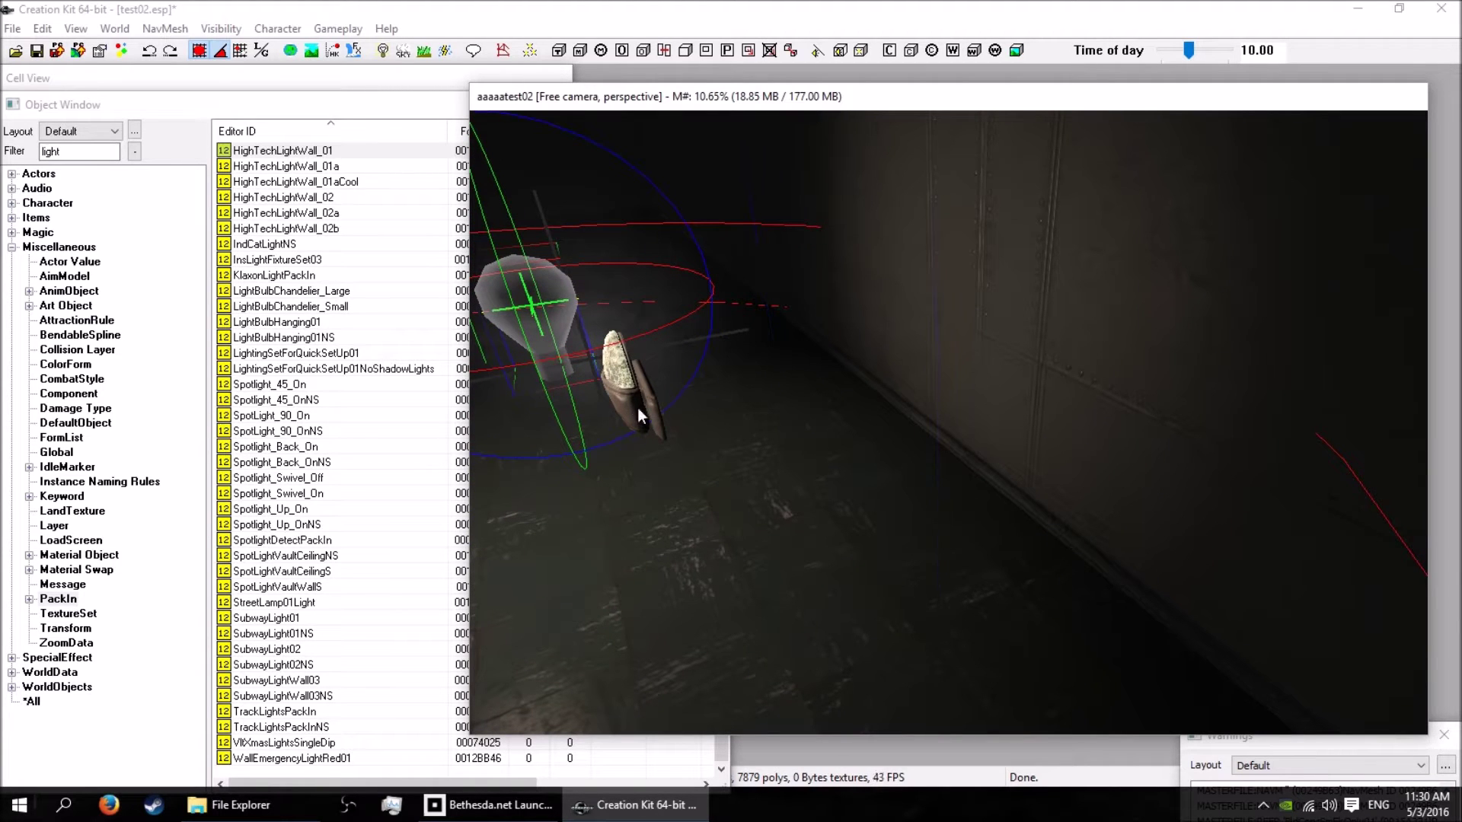
scroll(639, 398, "up", 2)
middle_click_drag(645, 398, 754, 382)
scroll(754, 383, "up", 5)
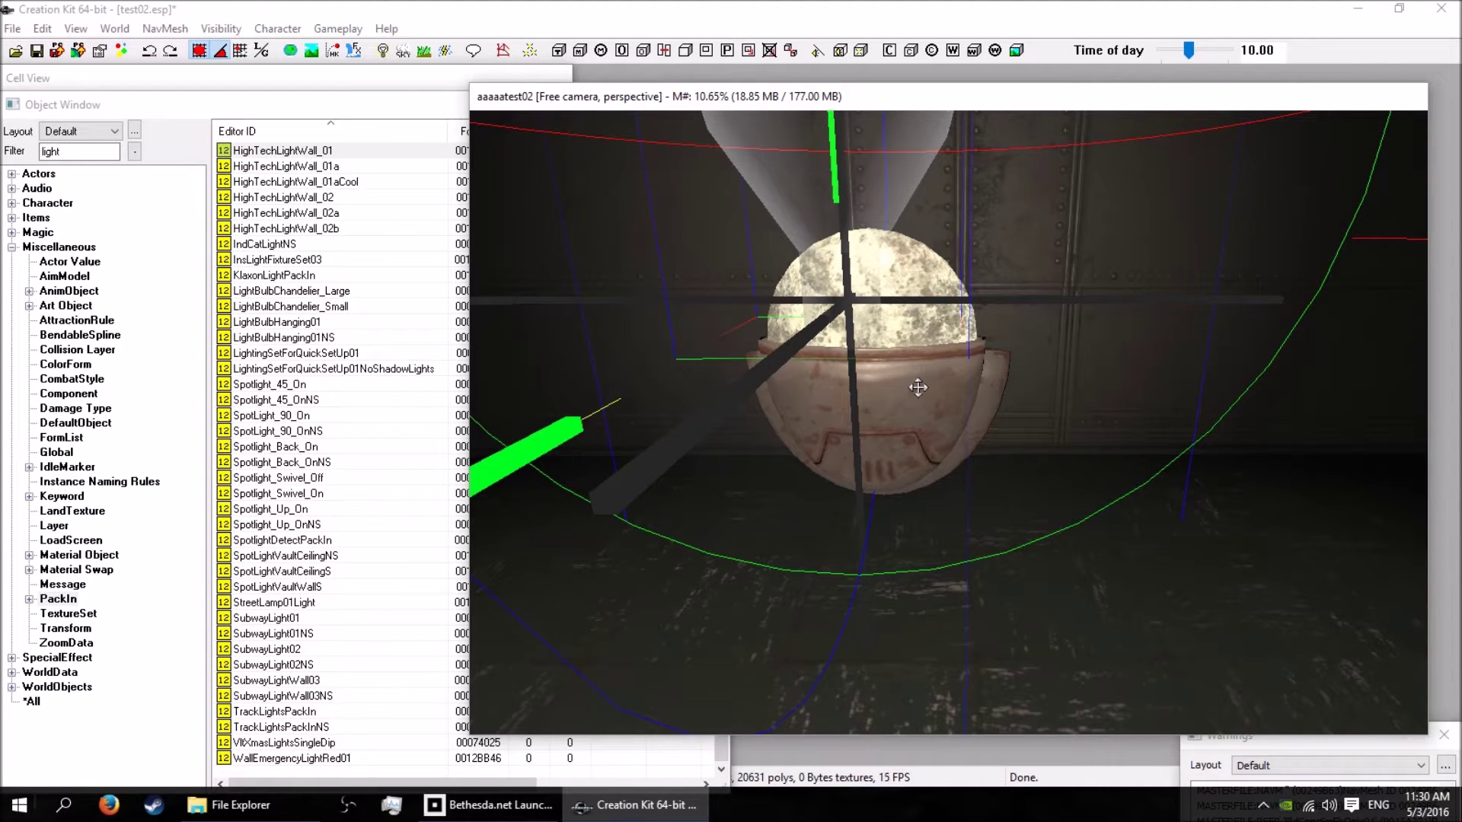
Step: Delete the wall light's bulbs and its leftover fixture from the room
scroll(913, 390, "down", 5)
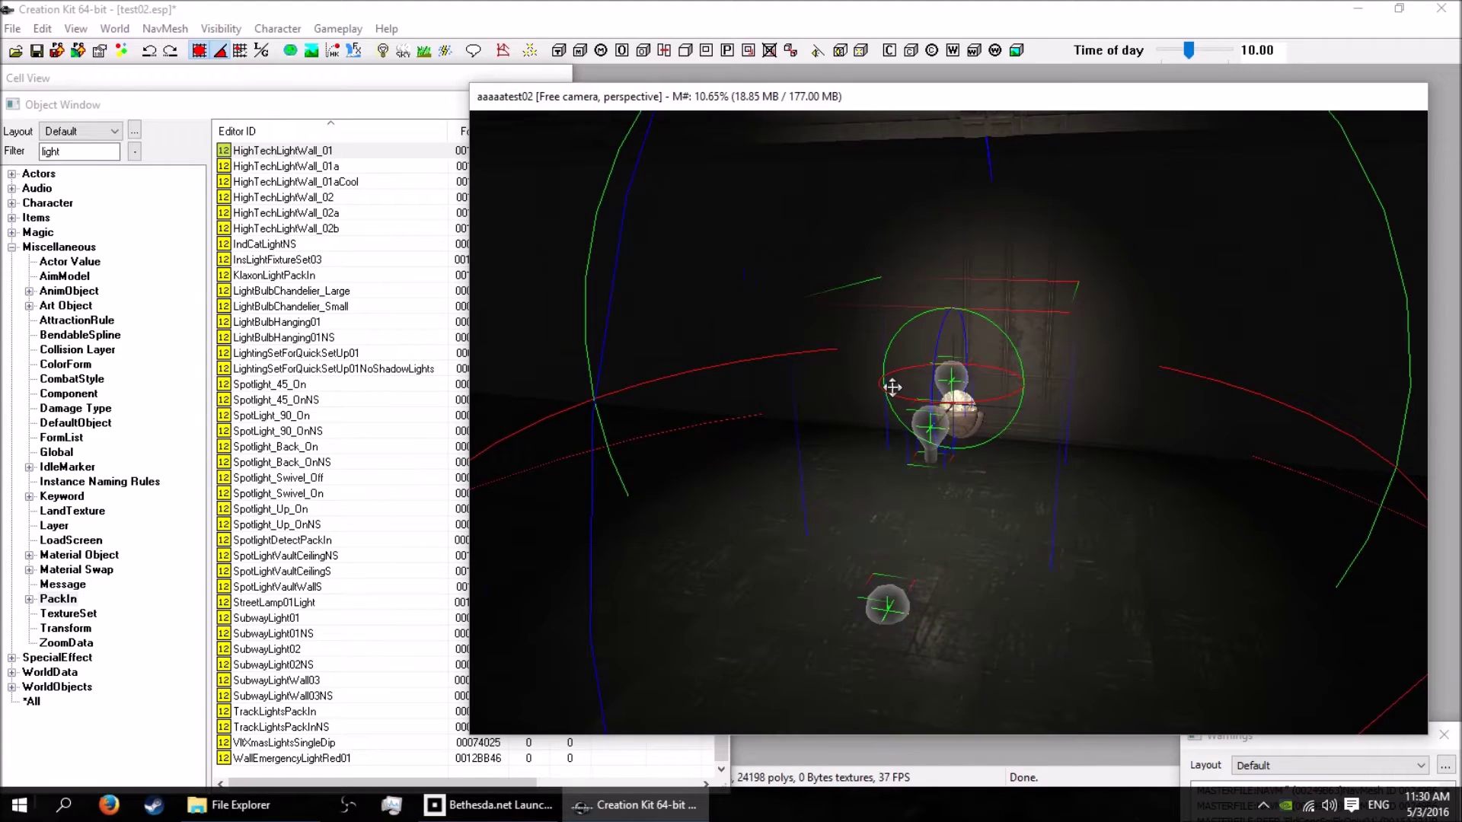
key("Delete")
left_click_drag(973, 411, 959, 408)
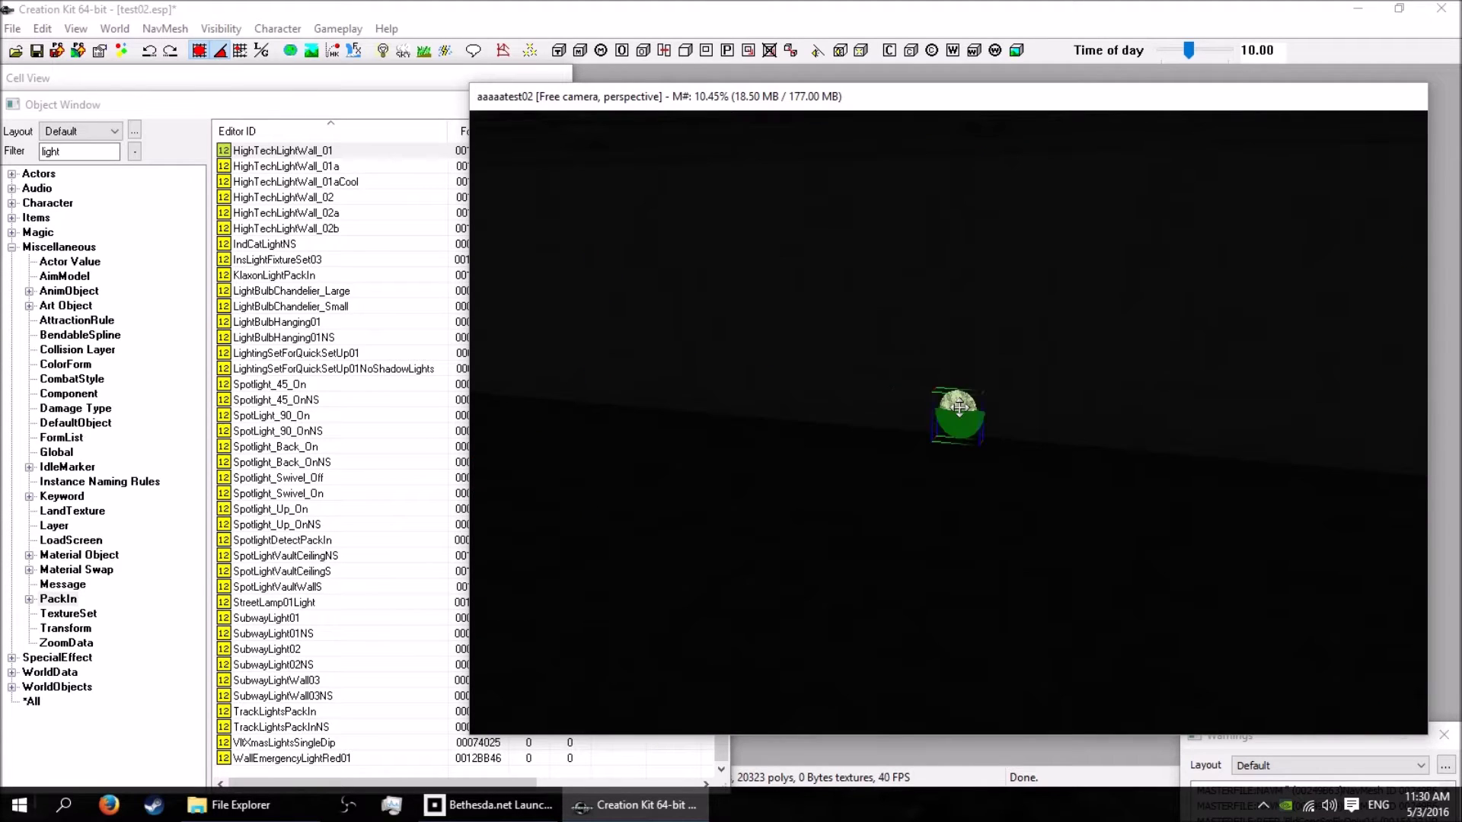
key("Delete")
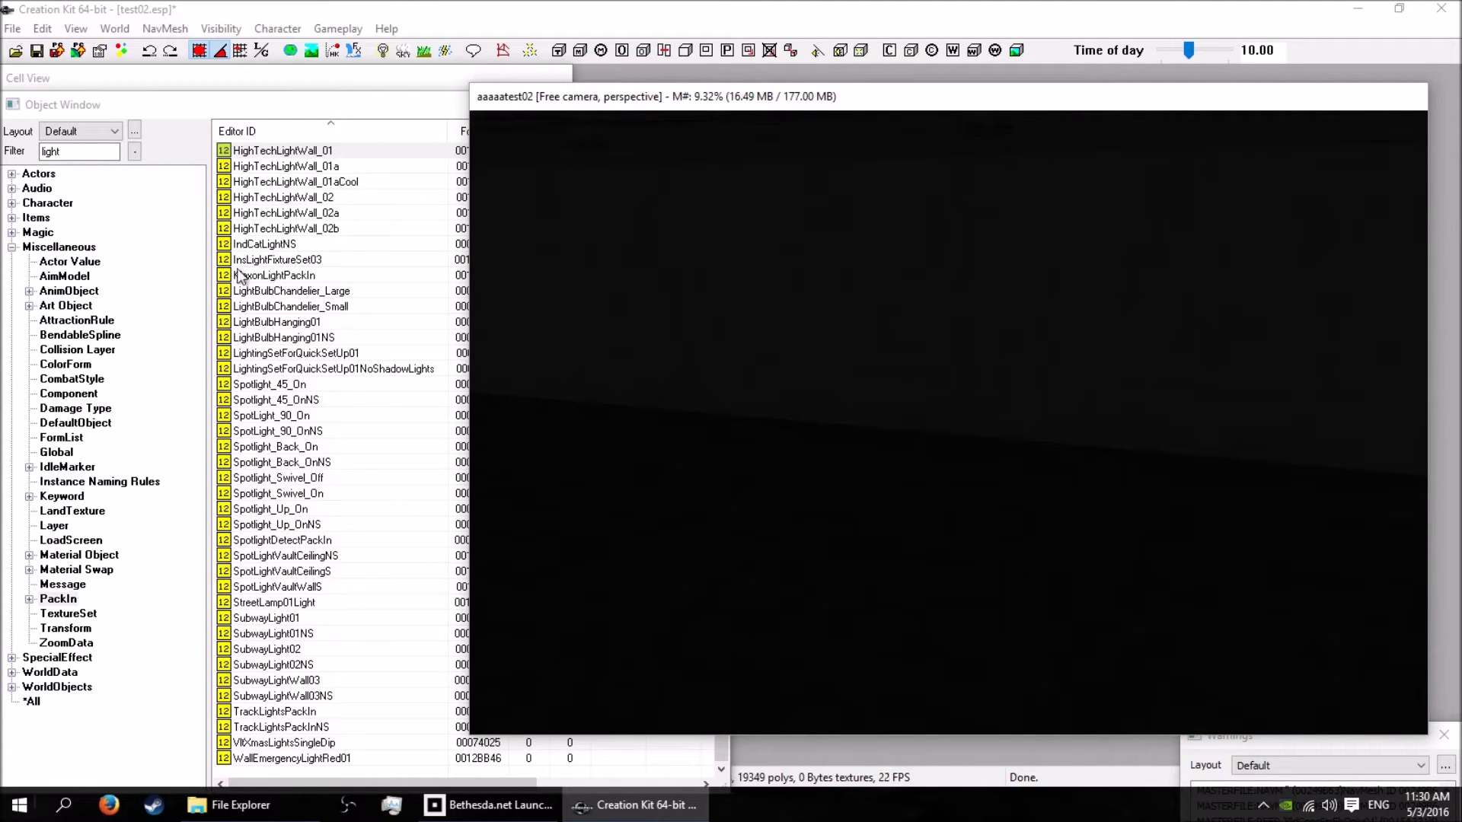
Step: Place a new HighTechLightWall_01 pack-in near the wall and try moving it closer to the wall
mouse_move(271, 151)
left_mouse_down()
mouse_move(757, 347)
mouse_move(911, 427)
mouse_move(911, 355)
mouse_move(881, 376)
mouse_move(912, 355)
left_mouse_up()
middle_click_drag(996, 438, 928, 423, "shift")
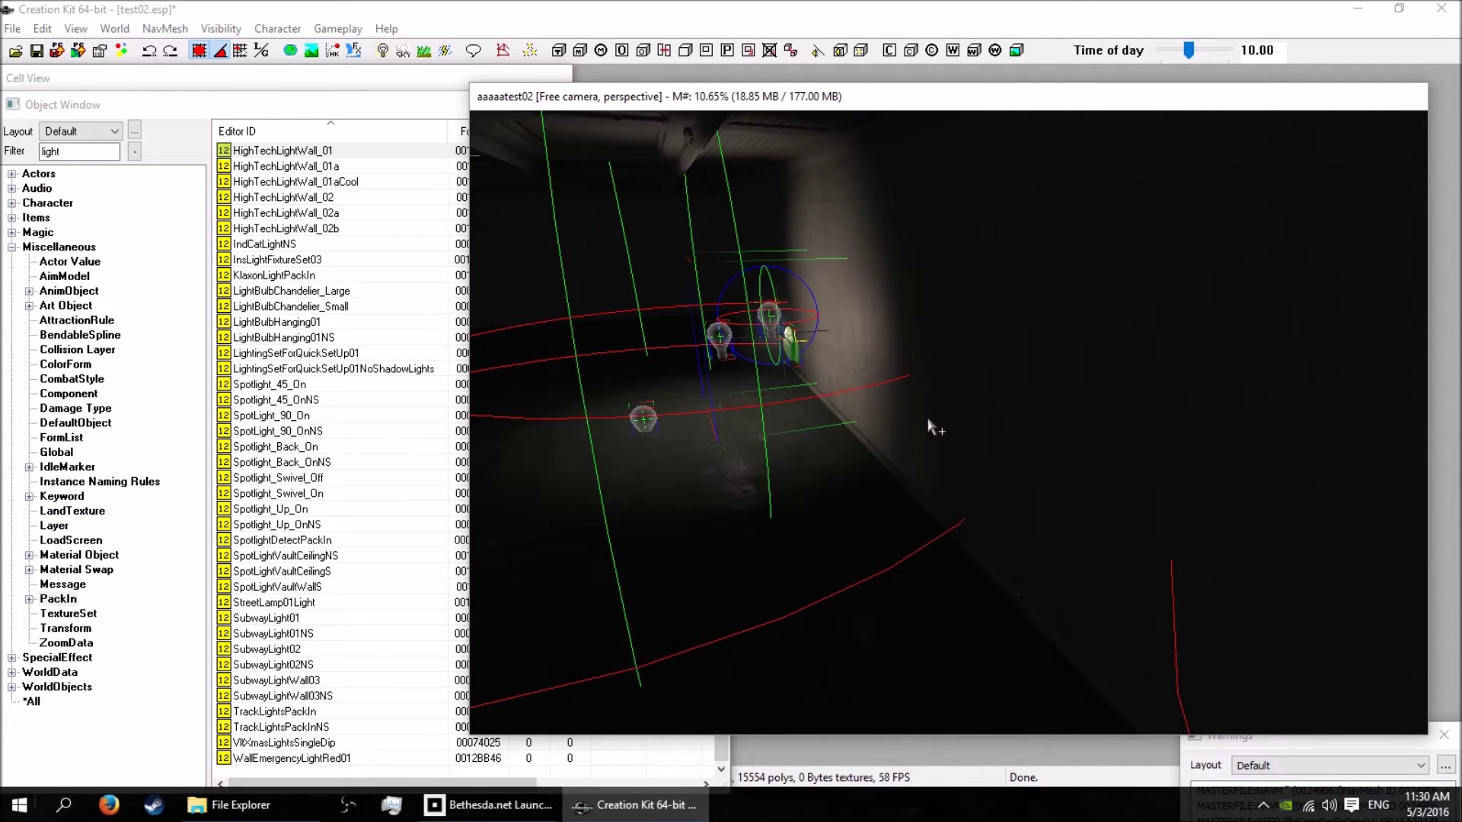
left_click_drag(792, 342, 883, 353)
middle_click_drag(727, 343, 693, 346, "shift")
Step: Turn off grid snapping and move the wall light up against the wall
left_click(201, 54)
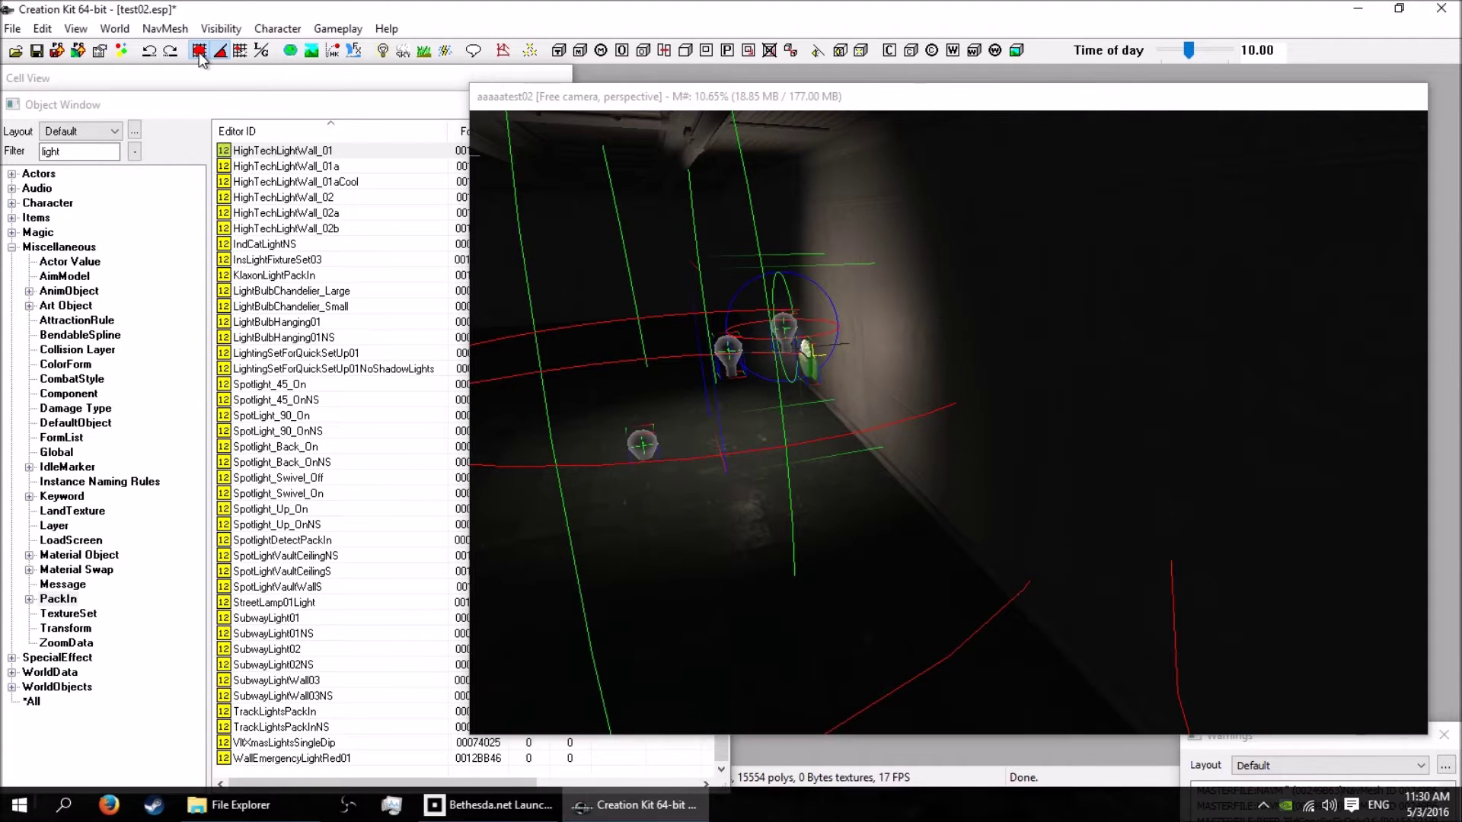
left_click_drag(809, 368, 865, 374)
middle_click_drag(936, 432, 796, 378, "shift")
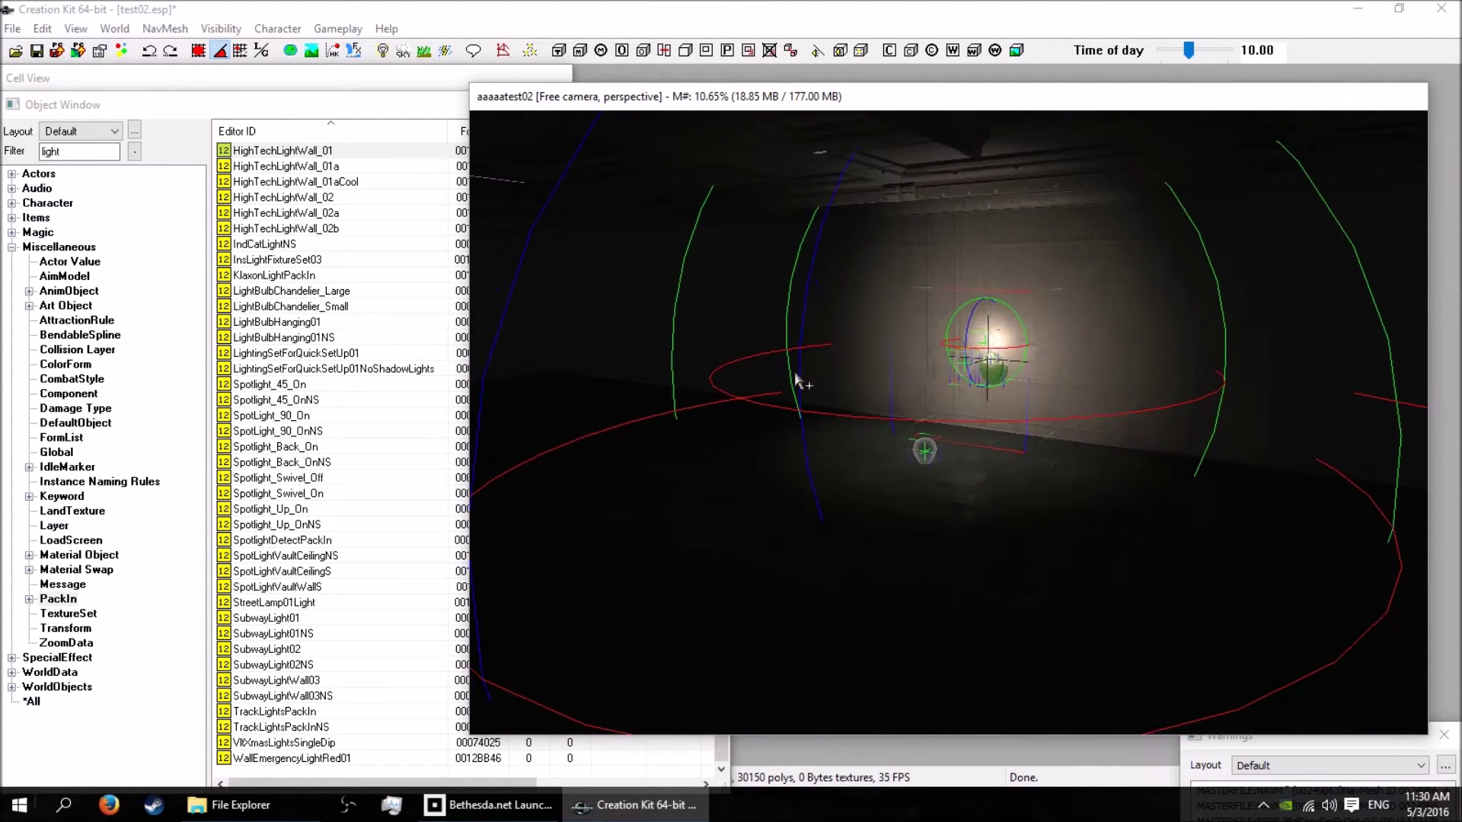
Step: Turn bright light back on and face the empty part of the room
left_click(319, 108)
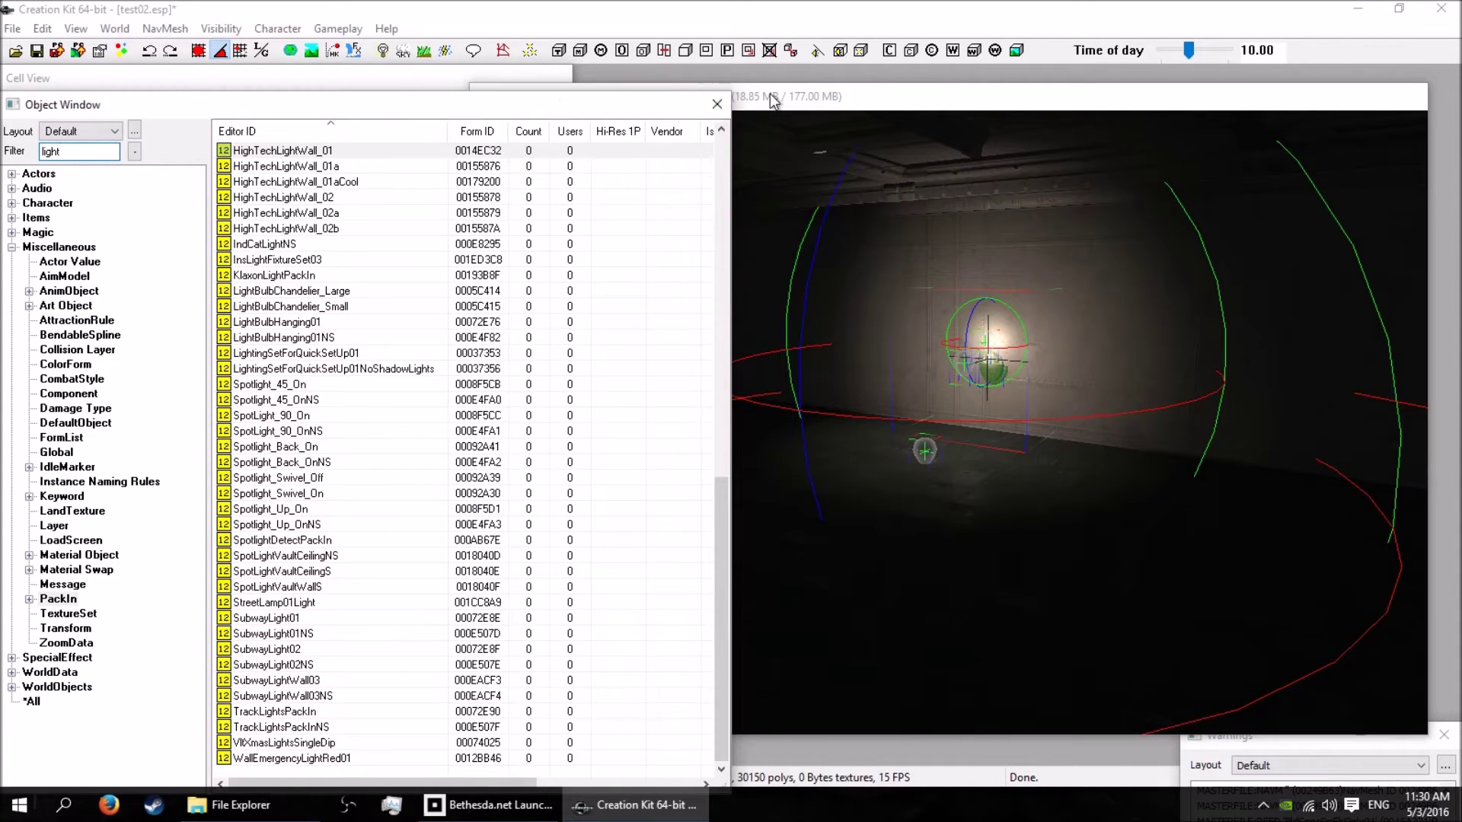
left_click(750, 162)
key("a")
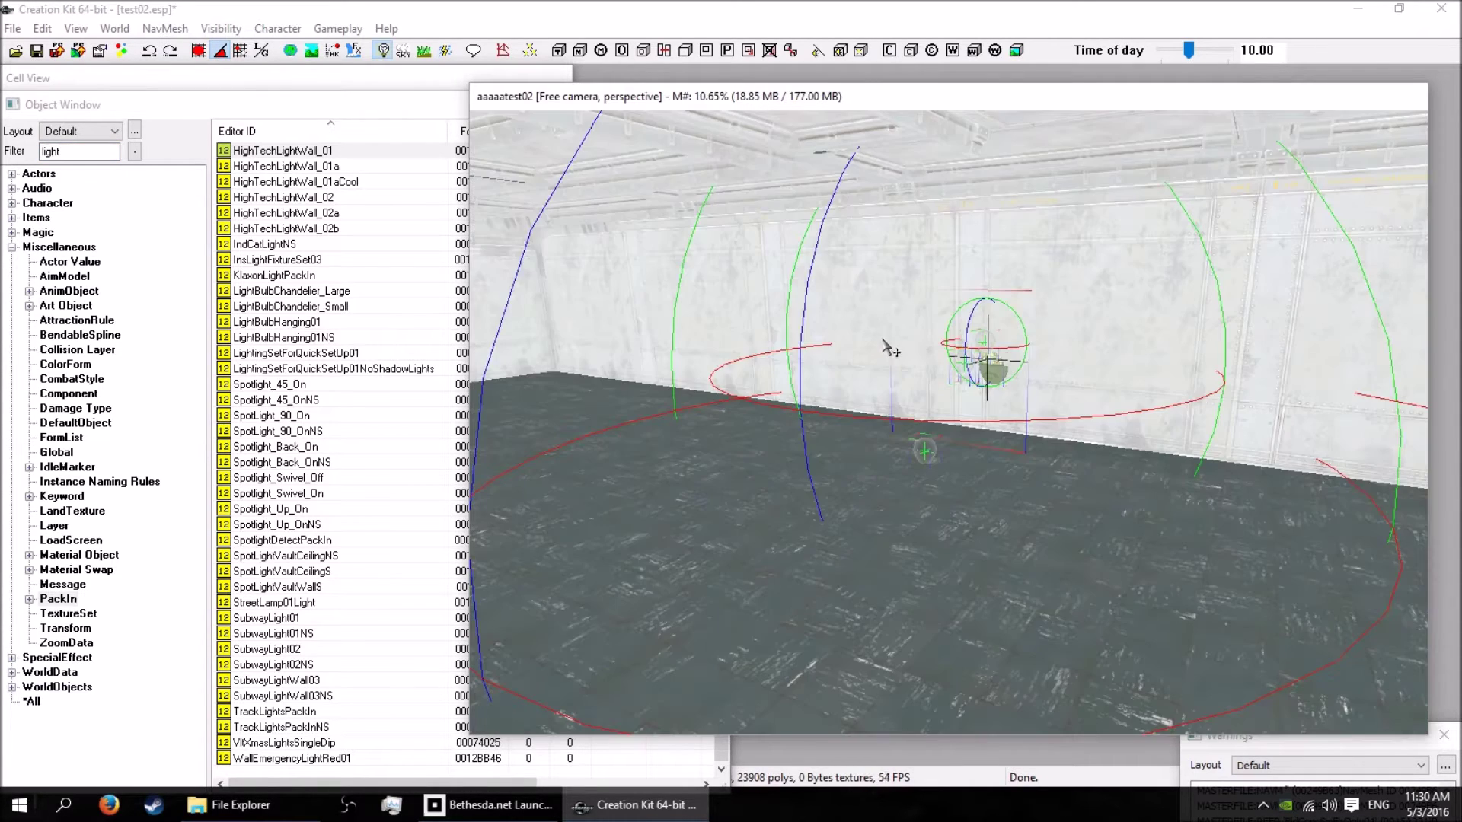
middle_click_drag(872, 355, 841, 375, "shift")
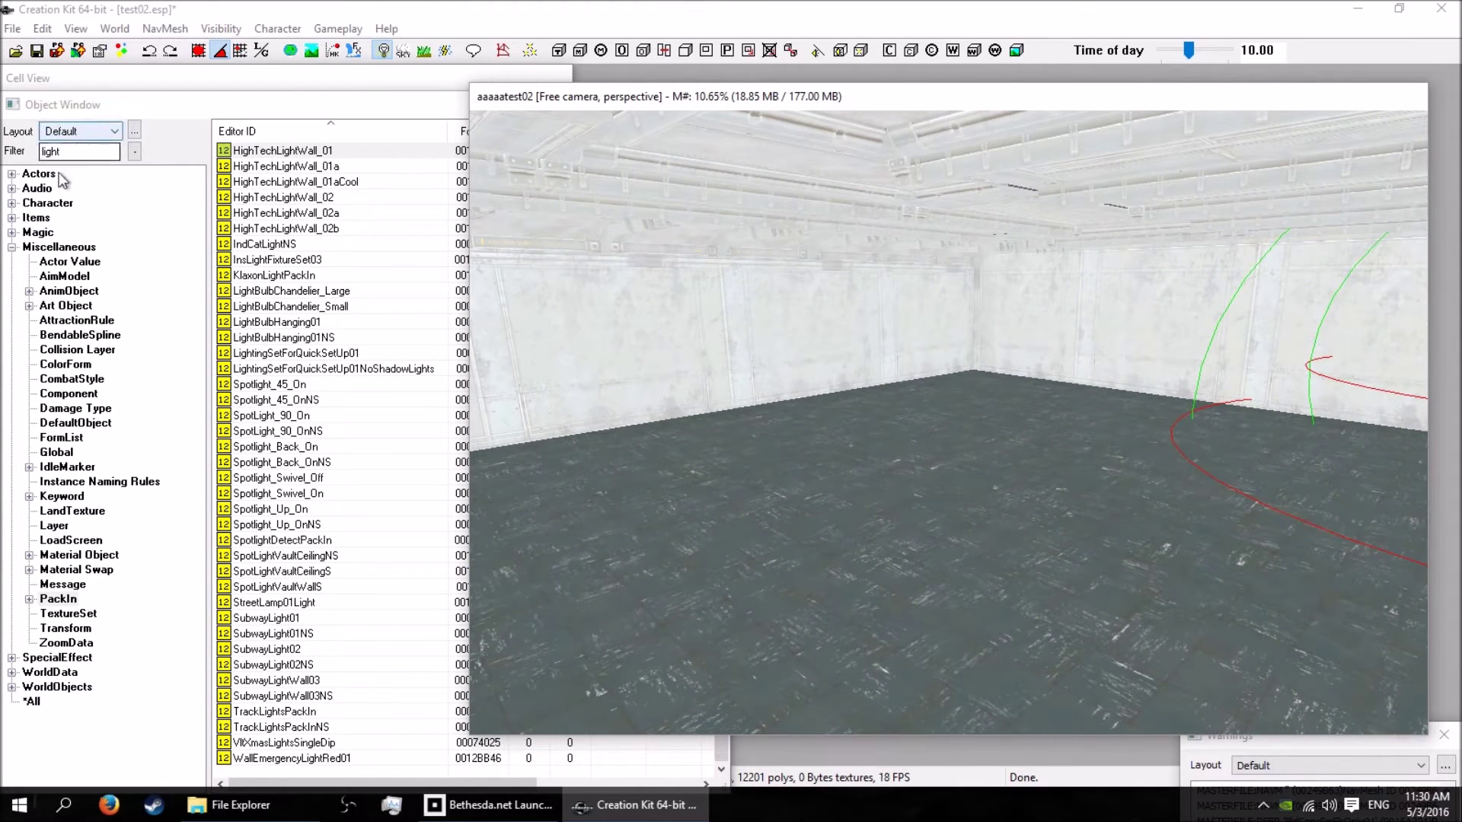
Step: Filter the objects by "lamp" and list only the Static category under WorldObjects
double_click(50, 247)
left_click(59, 292)
left_click_drag(102, 152, 9, 145)
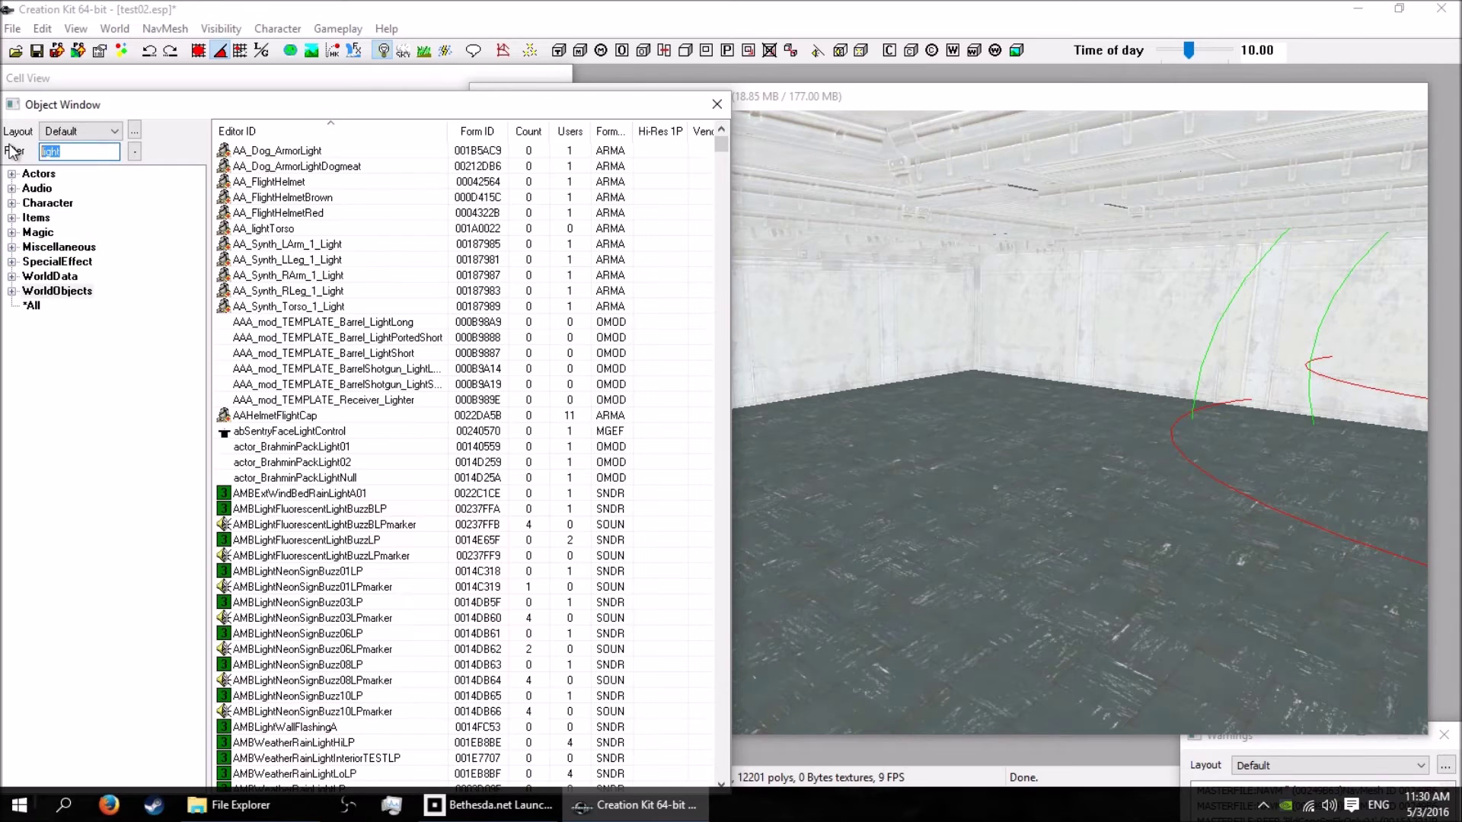
type("lamp")
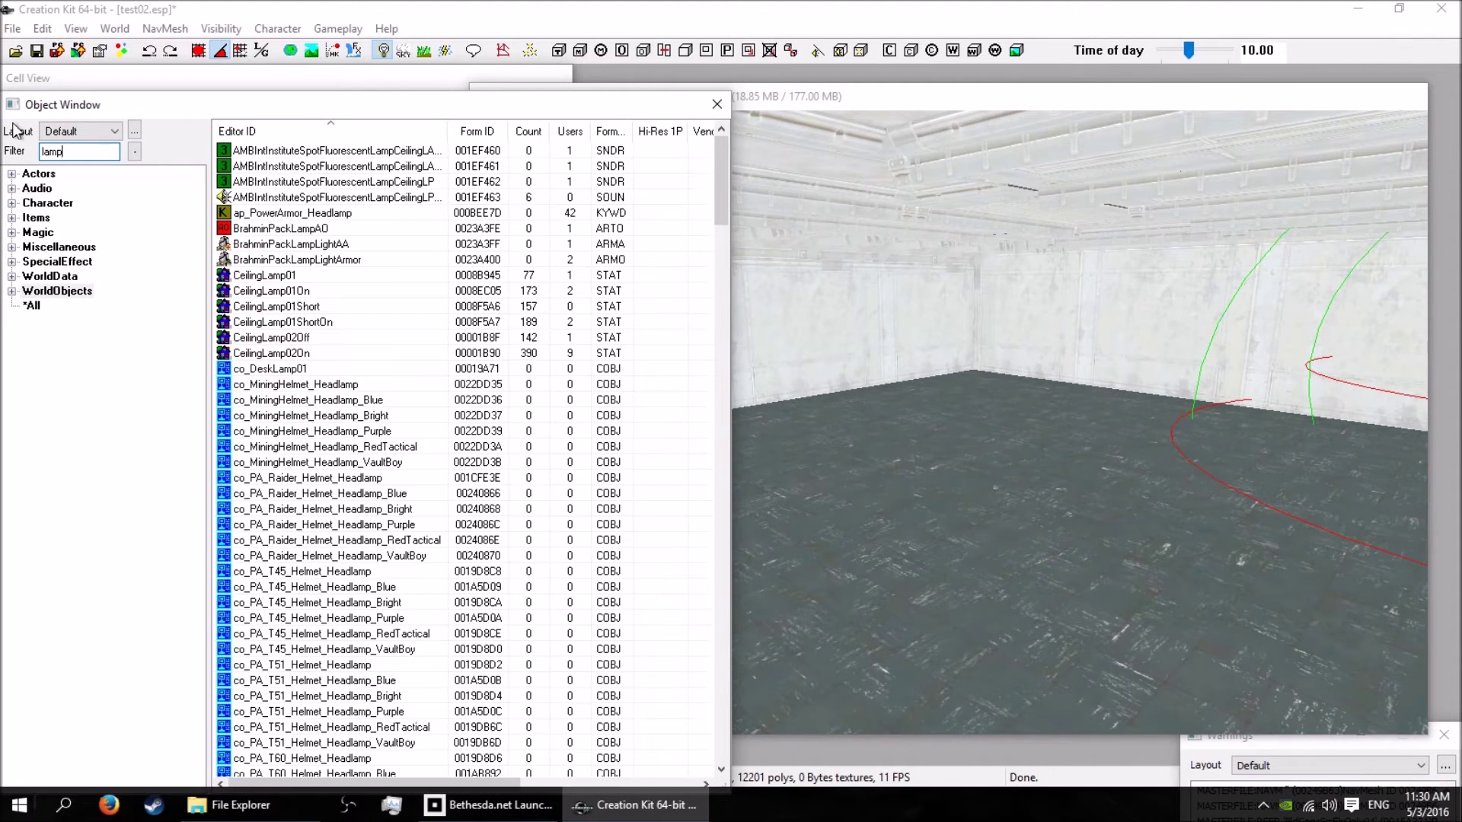
double_click(53, 291)
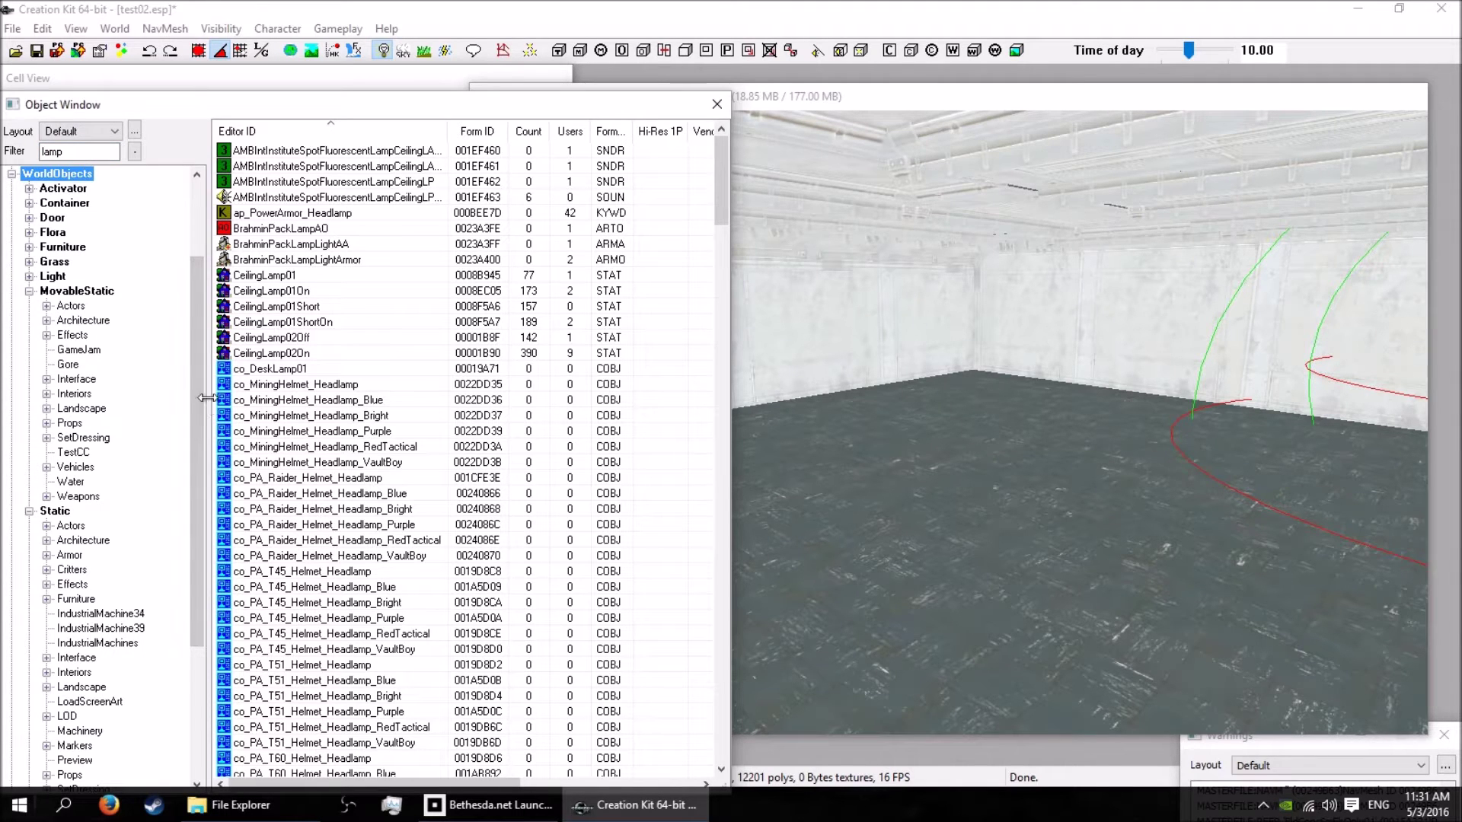
left_click_drag(201, 396, 195, 529)
left_click(55, 306)
Step: Preview the DeskLamp01 static and place it on the floor in the empty part of the room
double_click(266, 291)
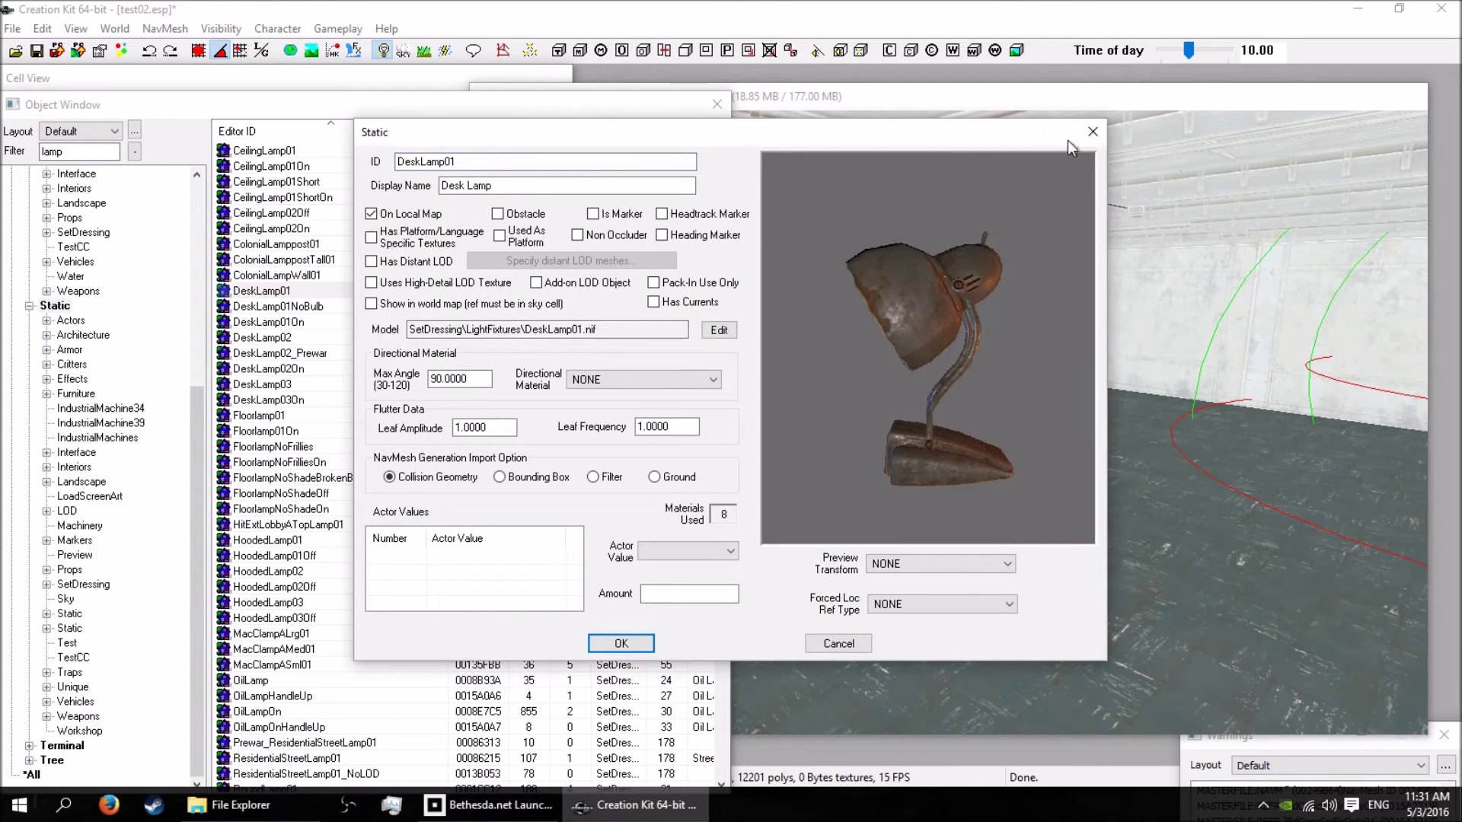
left_click(1092, 131)
left_click_drag(278, 294, 871, 472)
middle_click_drag(894, 500, 820, 496, "shift")
scroll(925, 496, "up", 4)
scroll(820, 497, "up", 2)
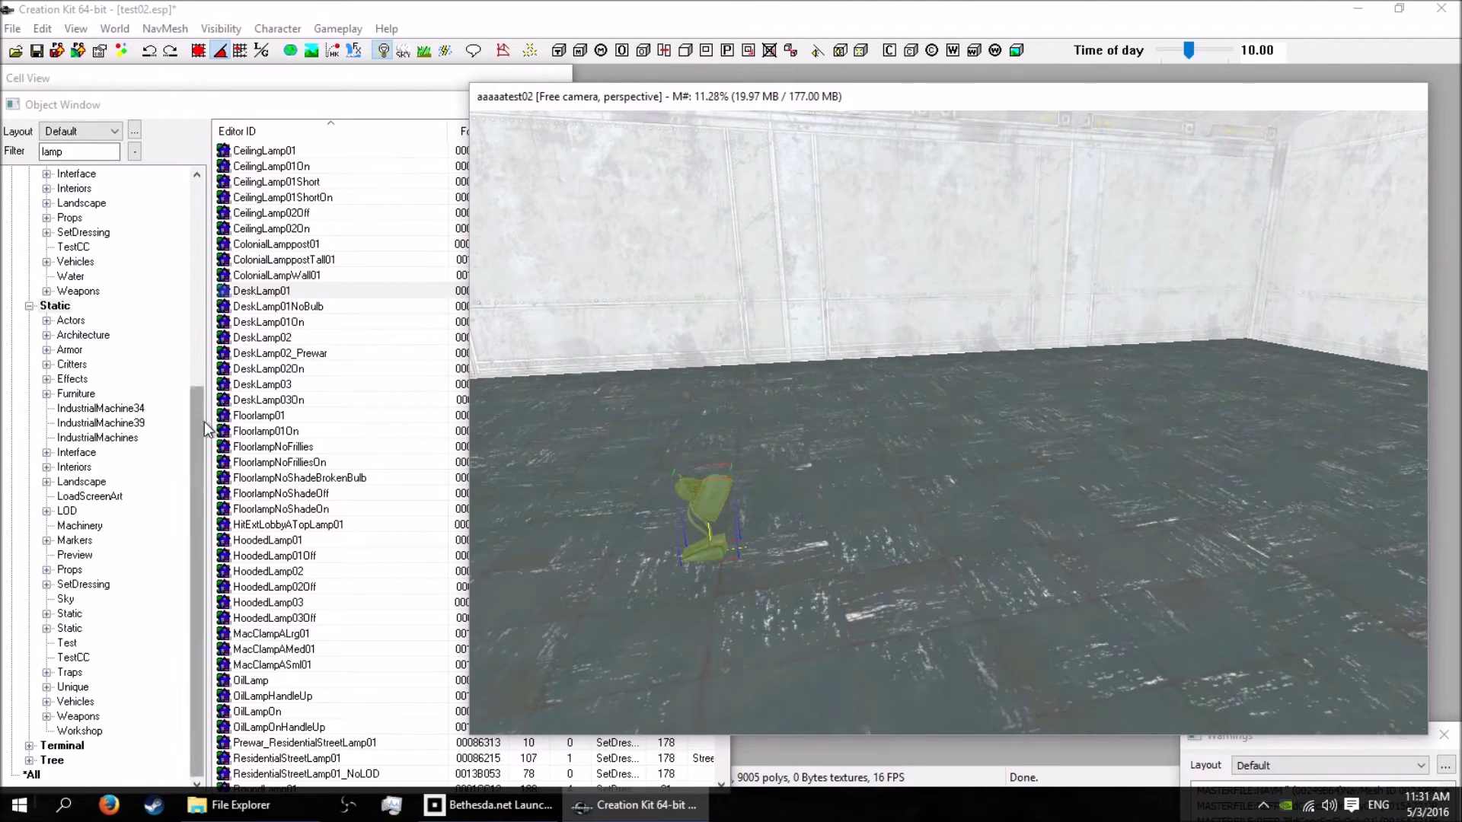
Step: Filter the whole WorldObjects category by "light" and look through the list
left_click_drag(201, 433, 195, 220)
mouse_move(199, 290)
left_mouse_down()
mouse_move(192, 504)
mouse_move(208, 283)
left_mouse_up()
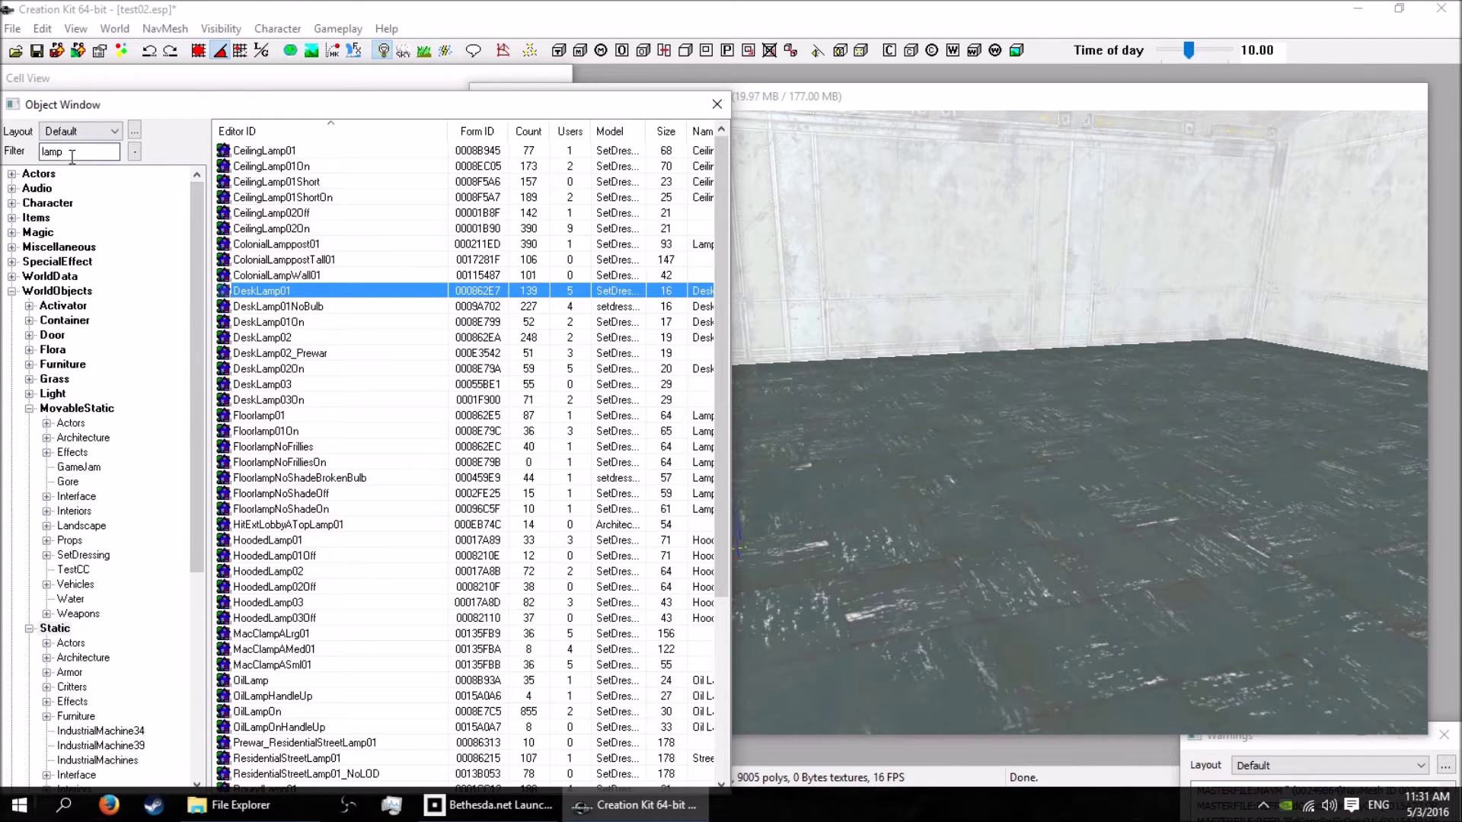
left_click_drag(71, 154, 9, 157)
type("light")
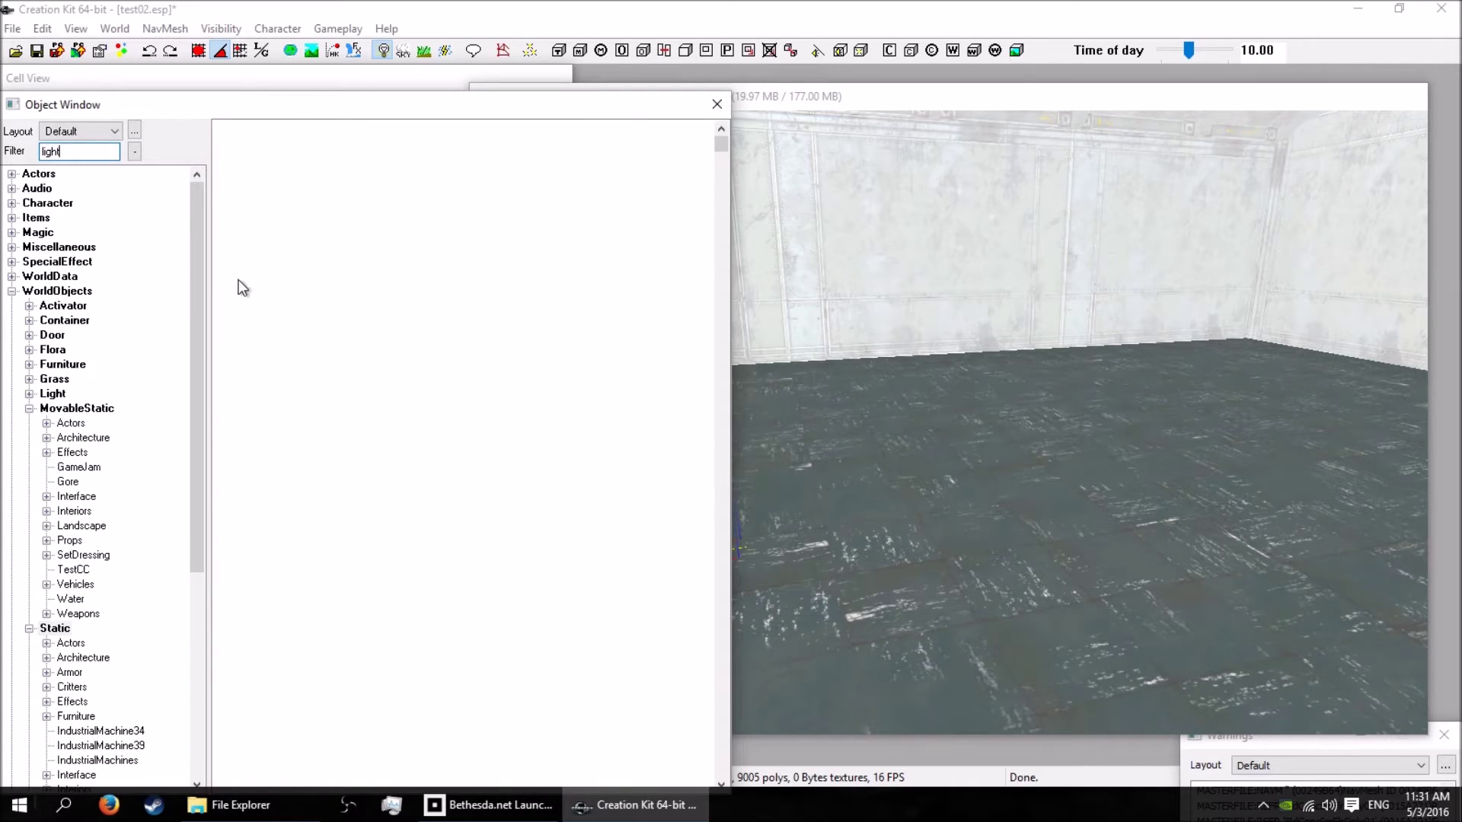
scroll(385, 274, "down", 4)
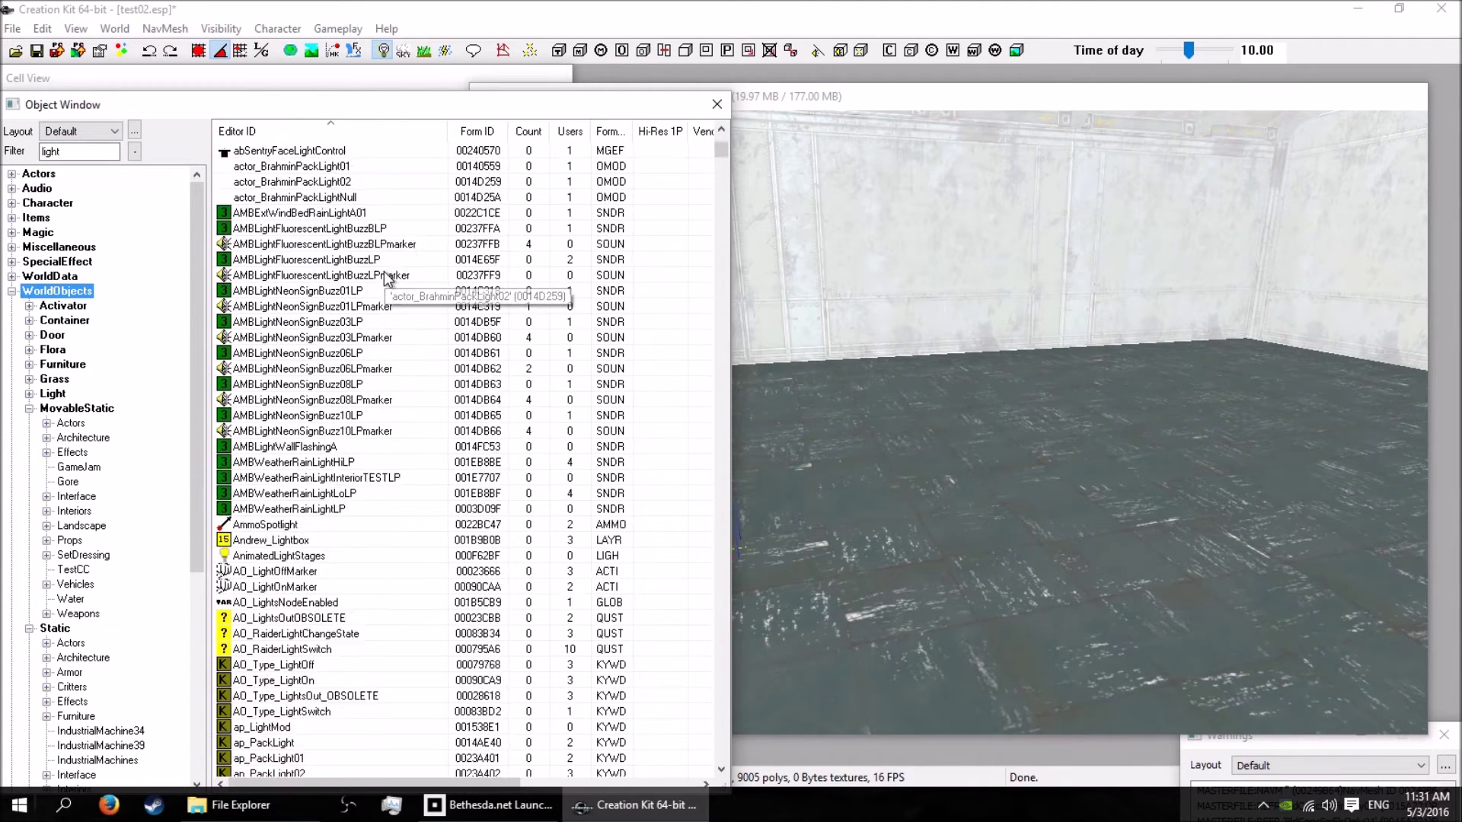
scroll(384, 272, "down", 3)
Step: Narrow the object filter to "lightspot"
left_click_drag(62, 152, 4, 153)
left_click(73, 151)
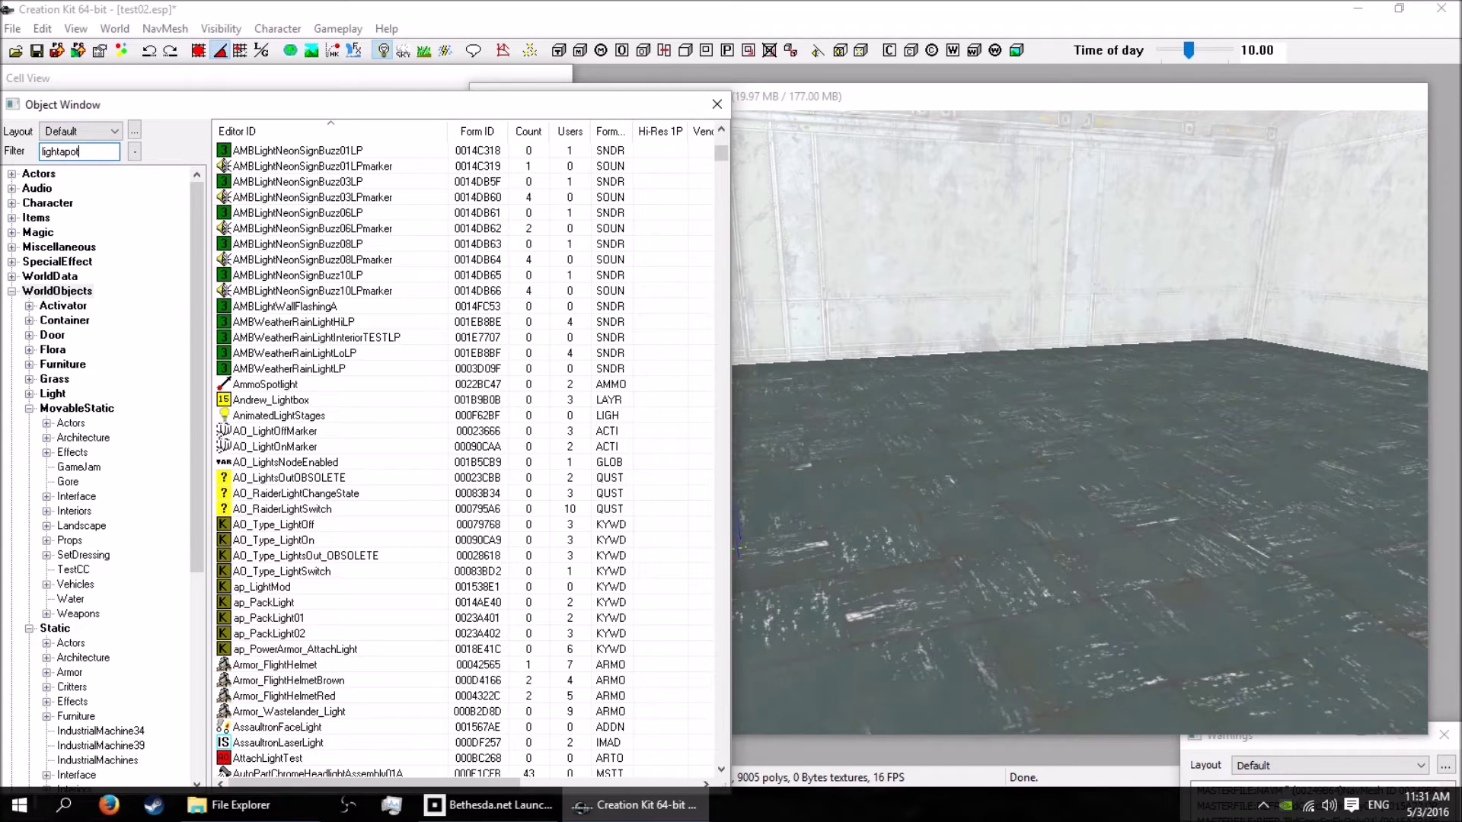
type("apot")
left_click_drag(76, 152, 2, 151)
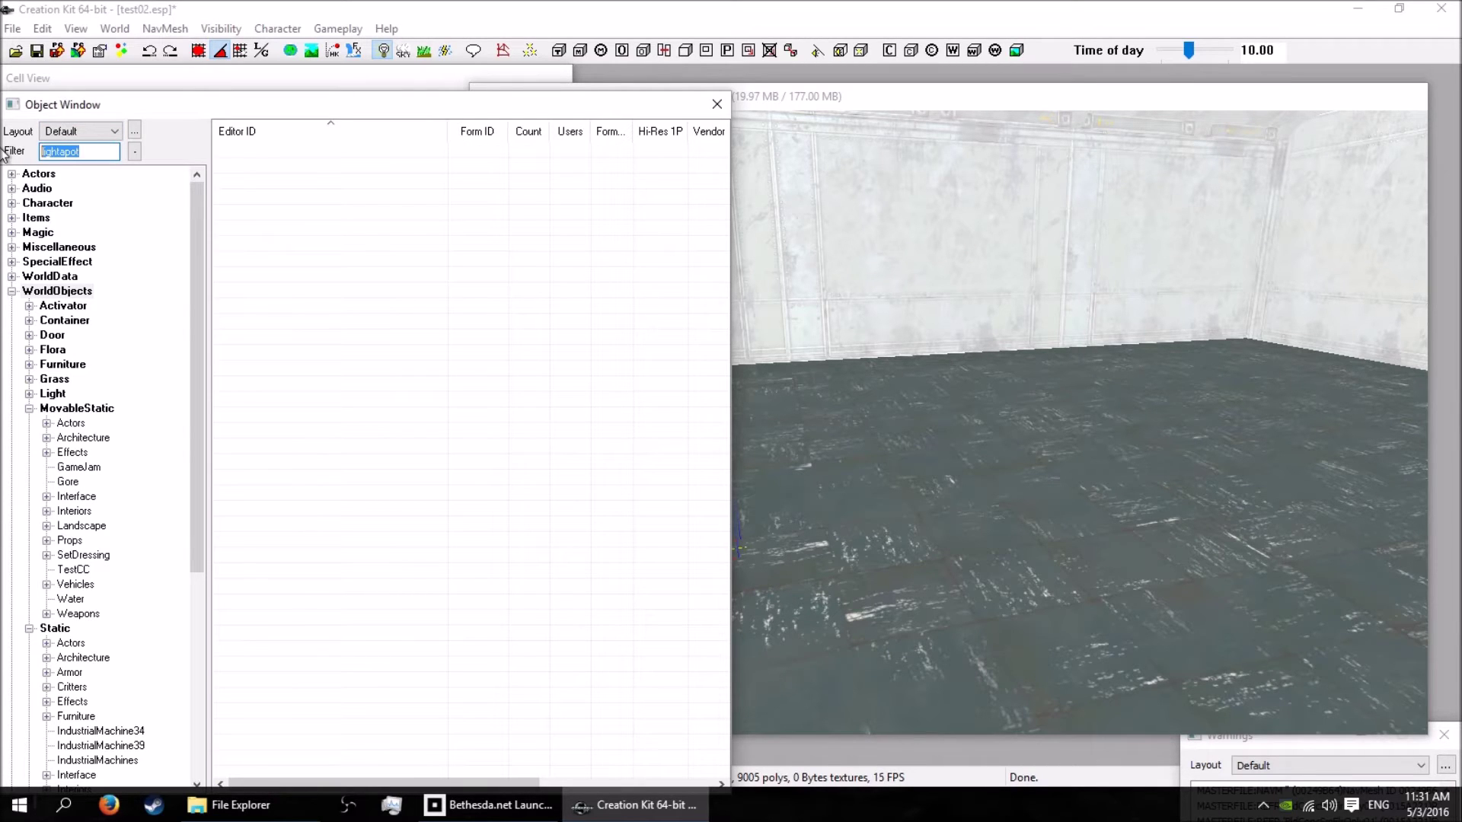
key("Right")
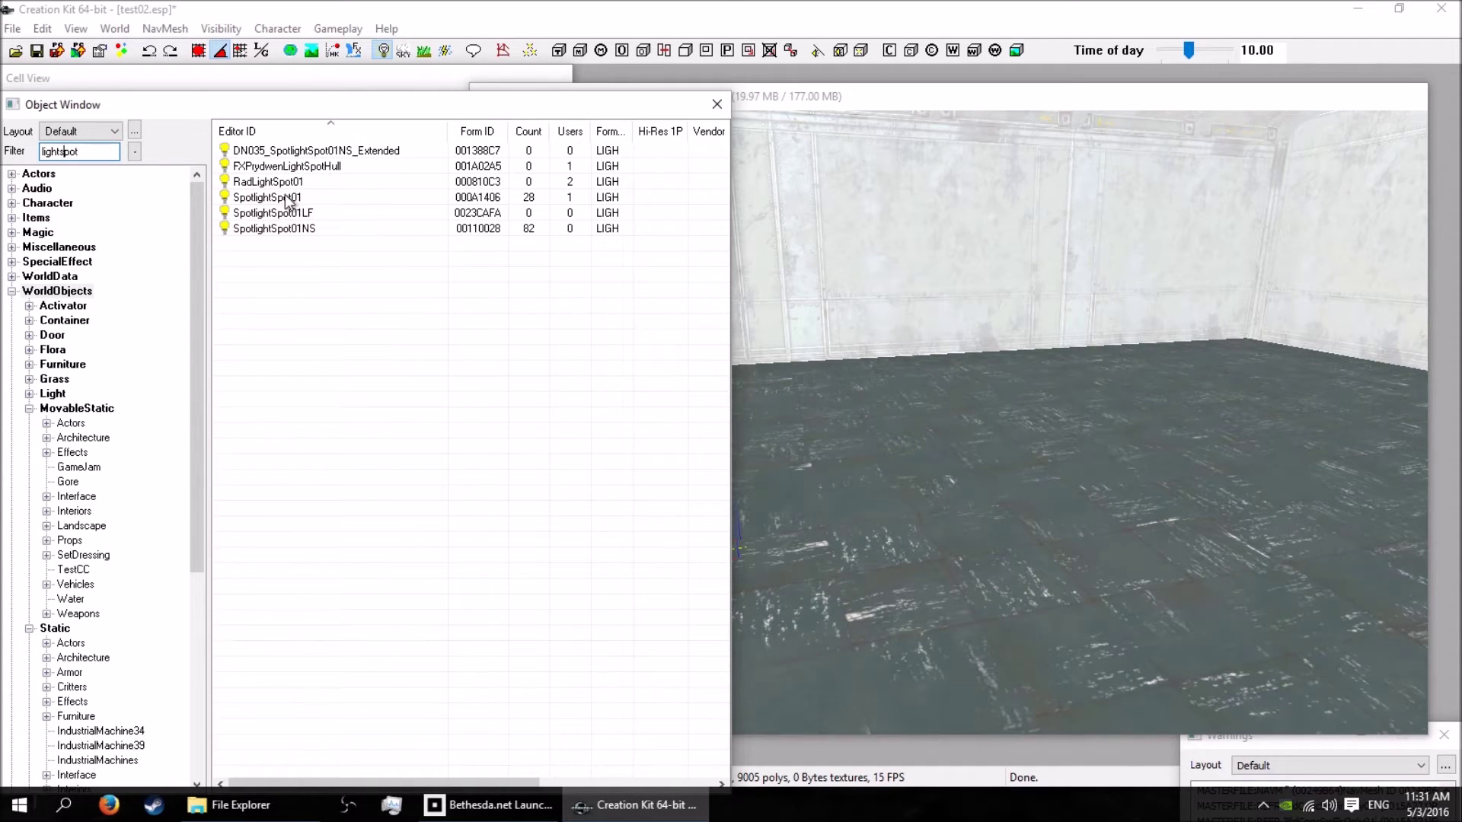
Step: Place a SpotlightSpot01 light beside the desk lamp and raise it above the lamp
left_click_drag(288, 202, 786, 506)
key("a")
key("a")
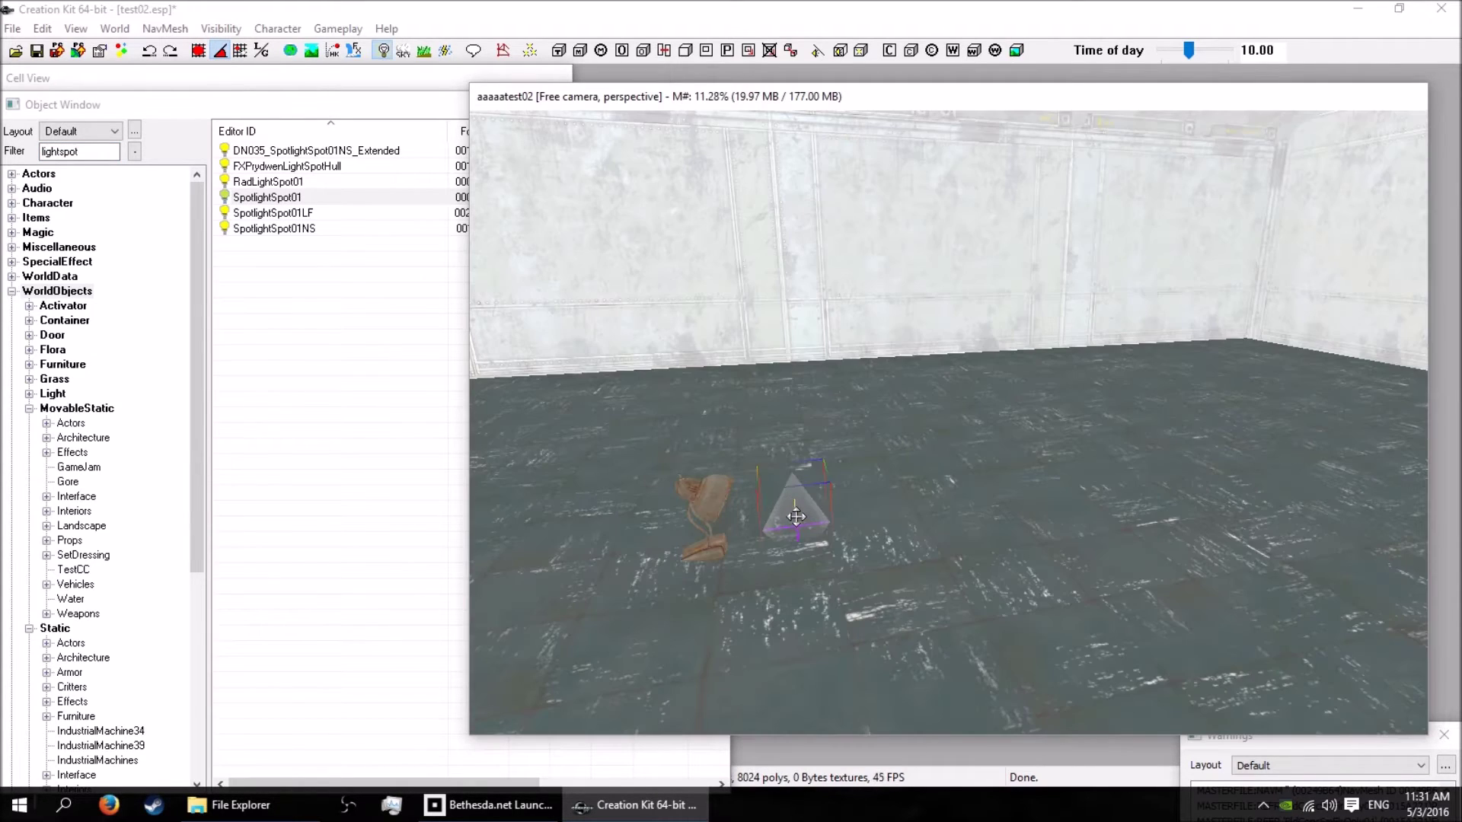
left_click_drag(797, 518, 788, 438)
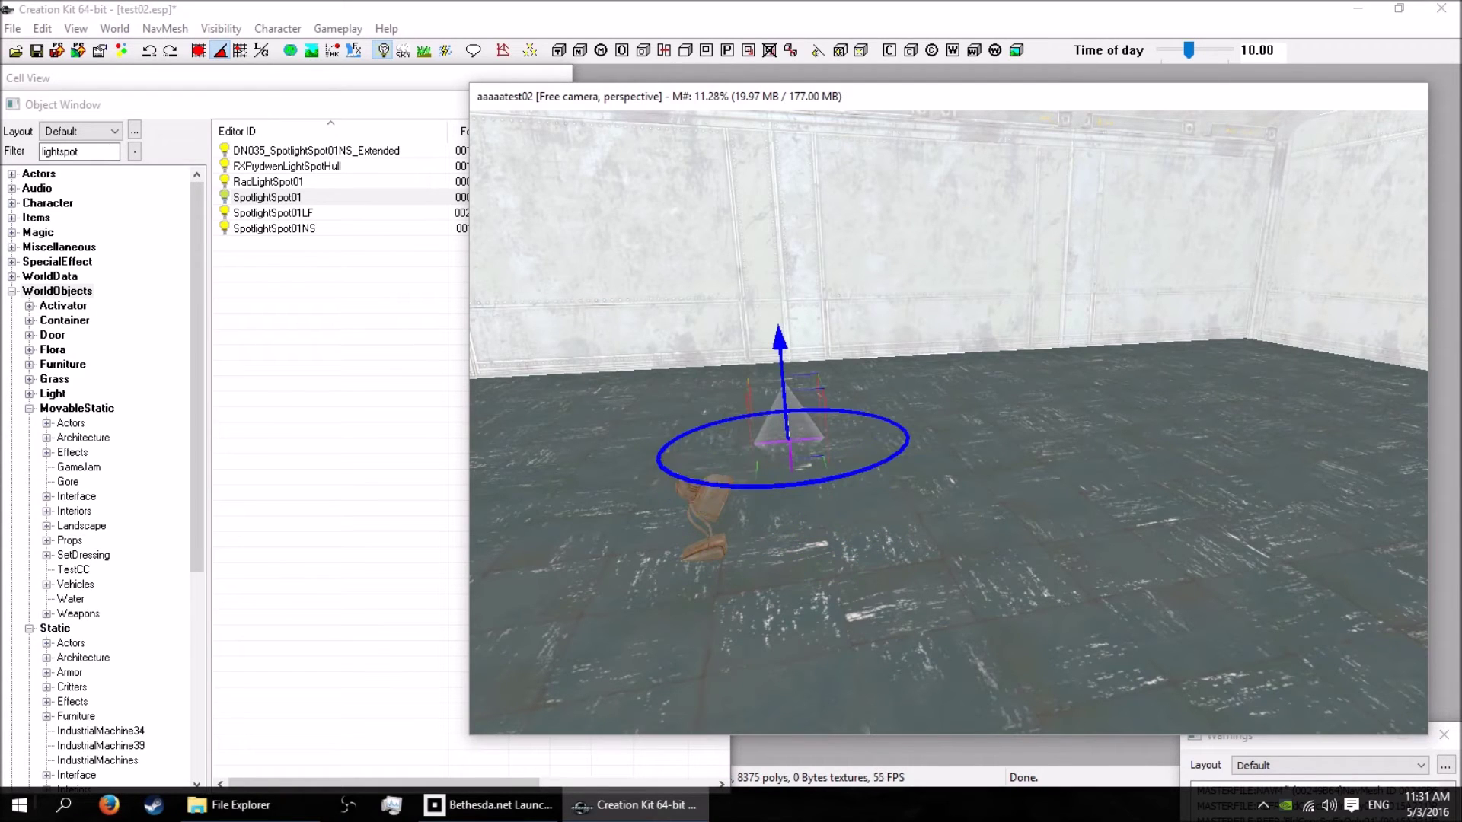
Step: Try moving the spotlight with grid and angle snapping turned on, and switch both snaps back off
left_click(200, 54)
left_click_drag(788, 433, 805, 323)
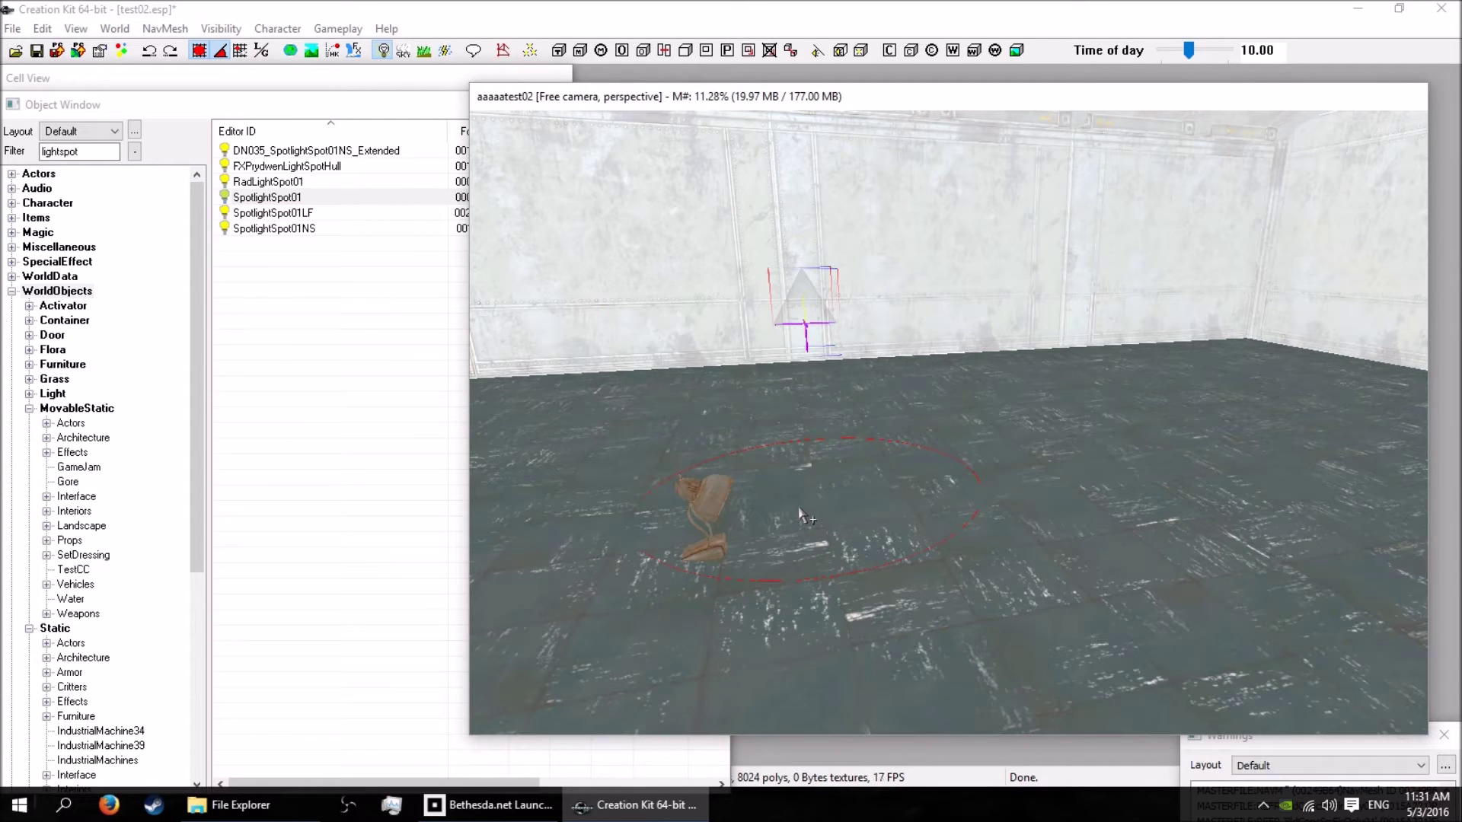
key("a")
key("a")
key("a")
key("a")
left_click_drag(804, 327, 603, 335)
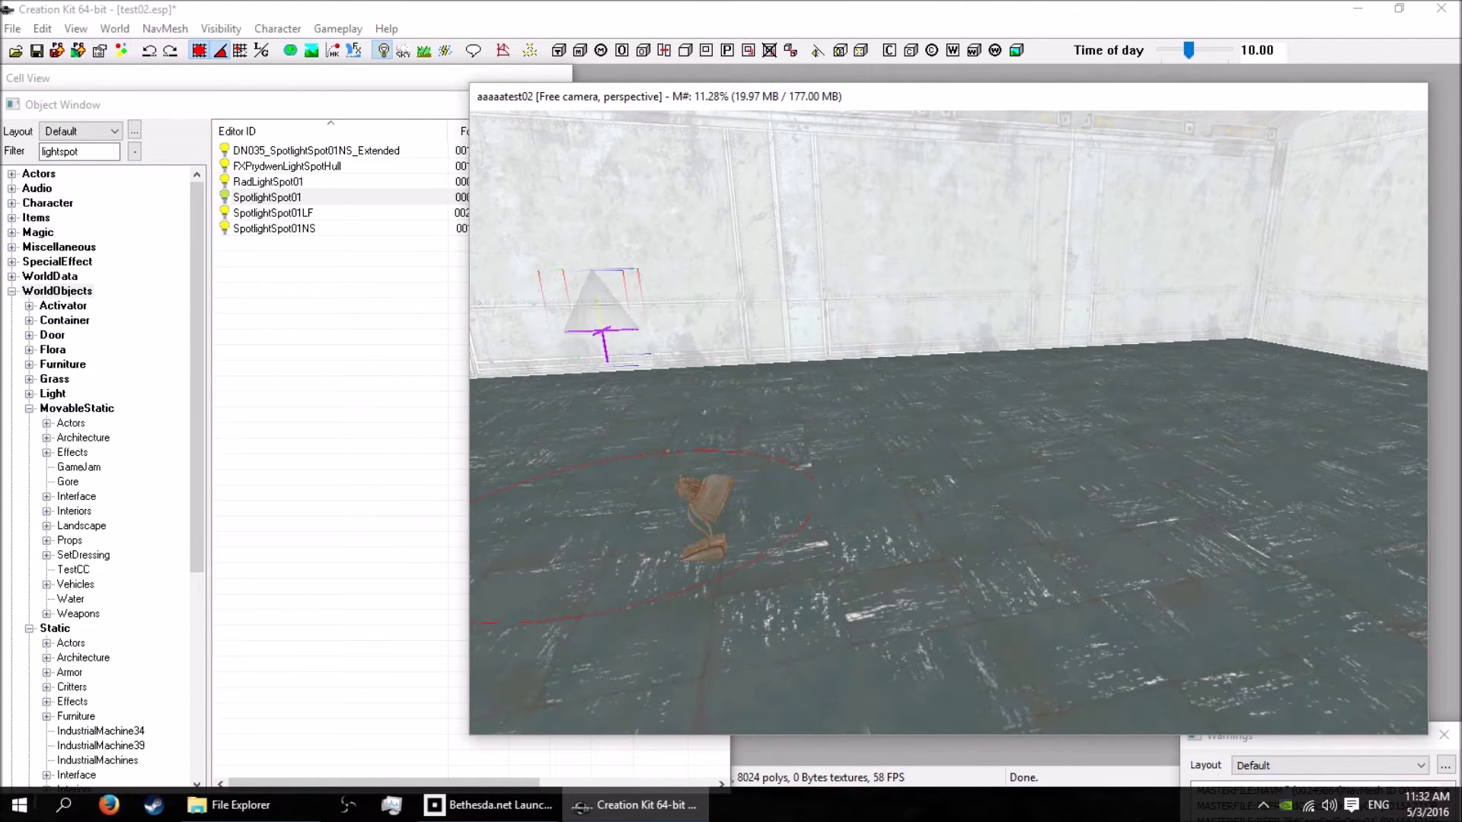
left_click(196, 56)
left_click(216, 56)
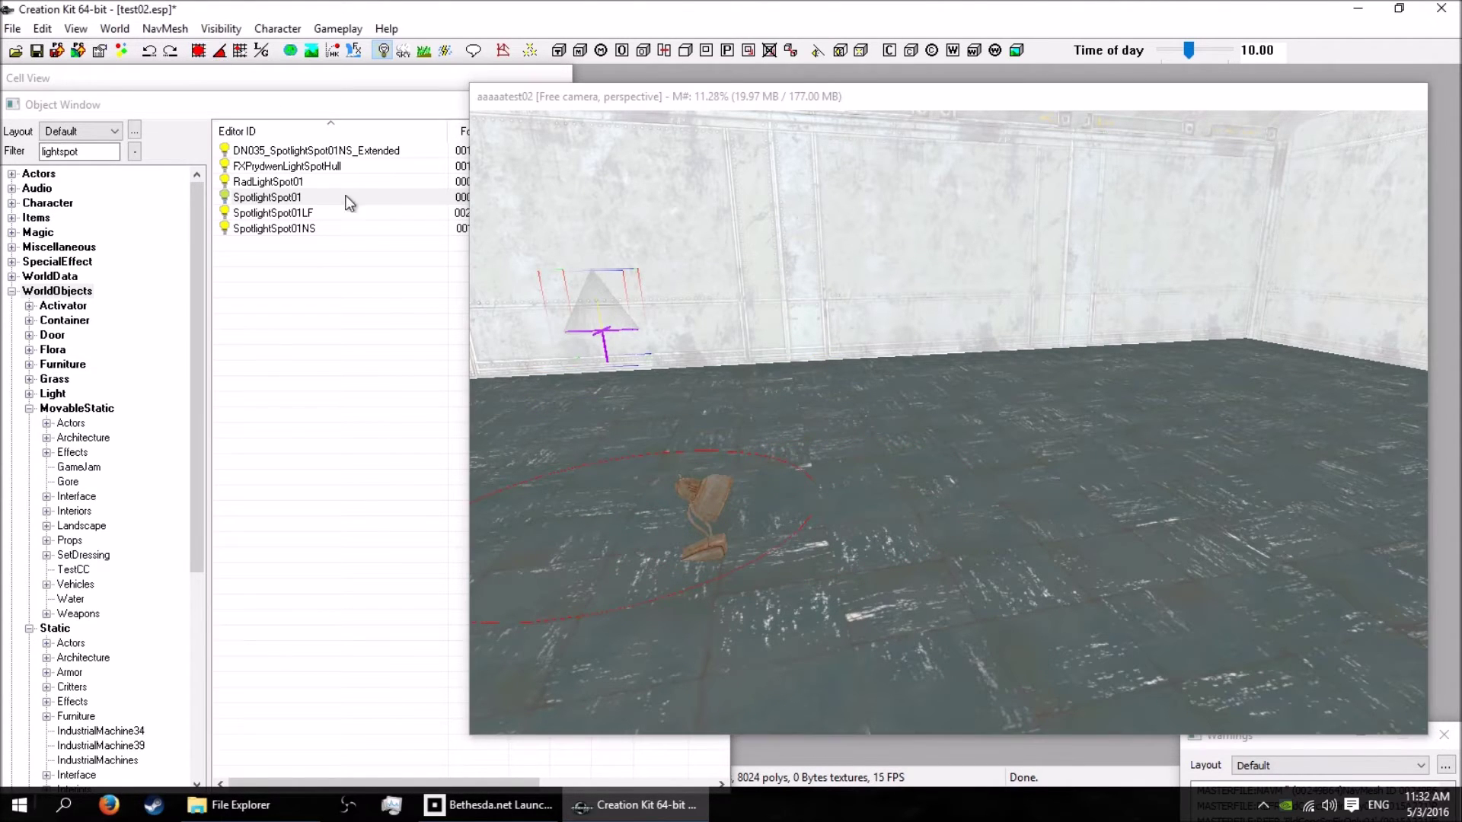
Step: Move the spotlight freely onto the desk lamp so that its origin sits at the bulb inside the shade
left_click_drag(613, 350, 743, 516)
key("z")
key("z")
middle_click_drag(671, 274, 565, 289, "shift")
scroll(565, 291, "up", 4)
scroll(567, 292, "down", 5)
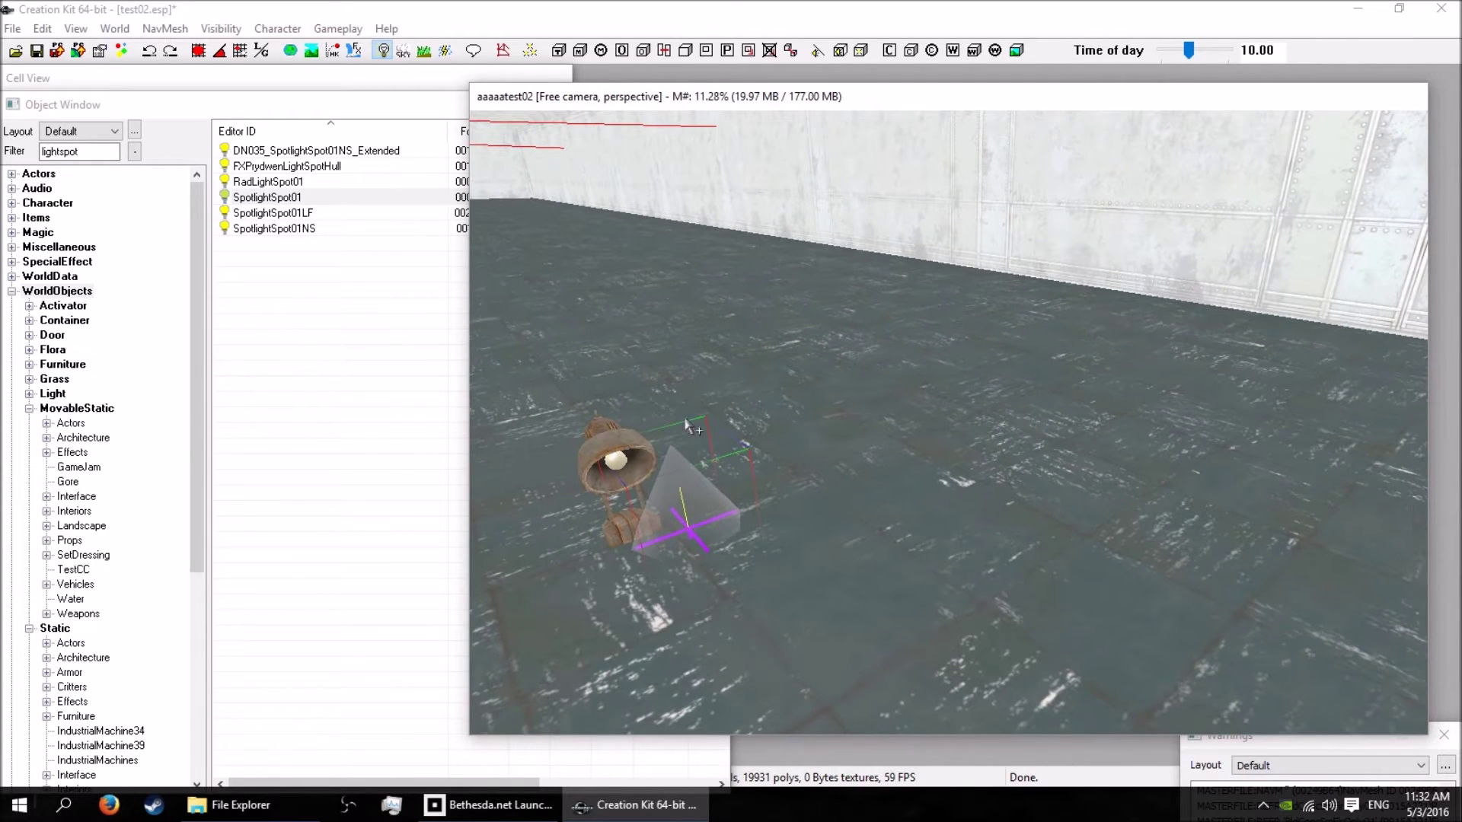
left_click_drag(693, 500, 608, 420)
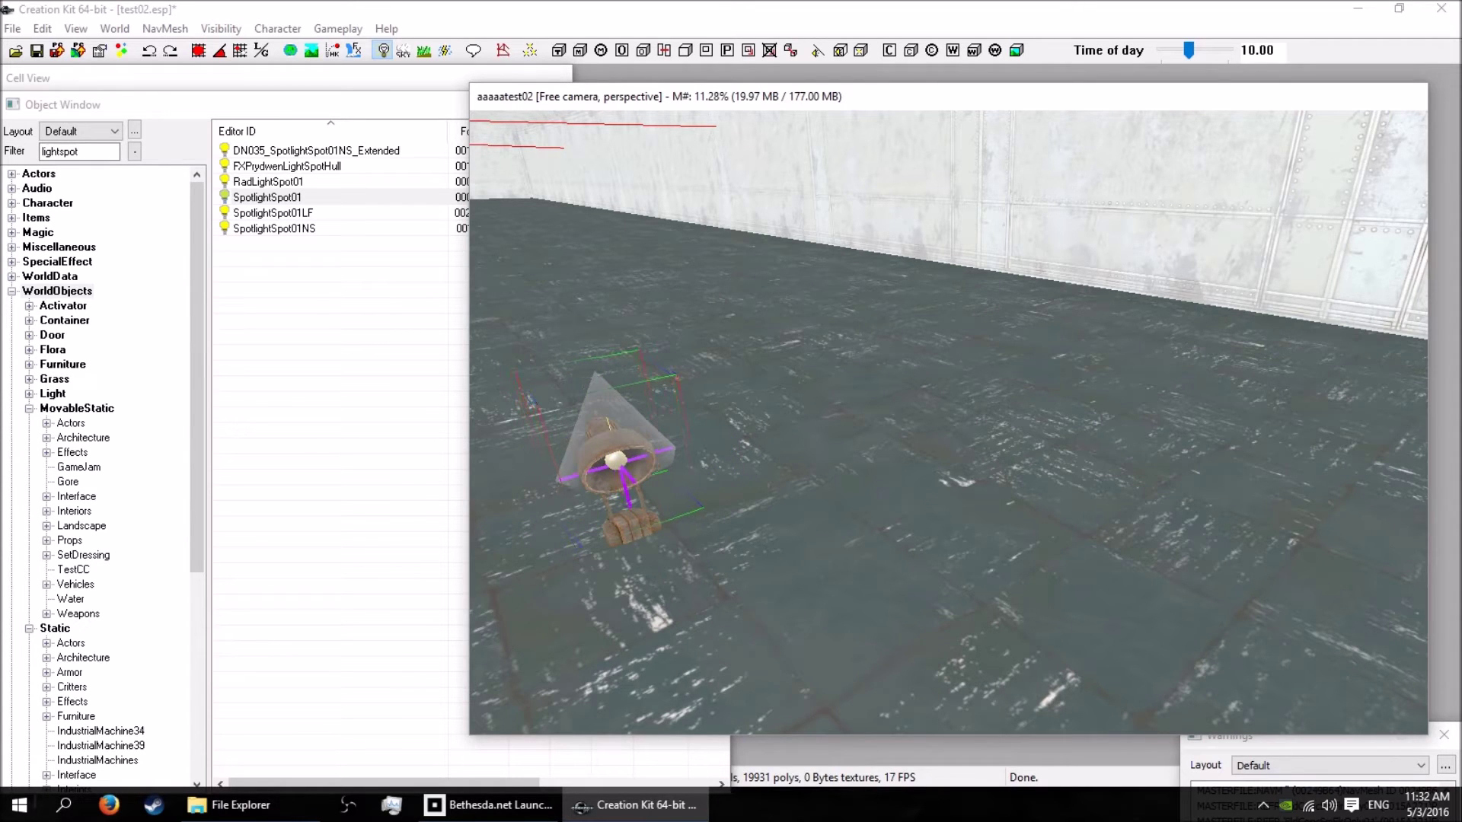
middle_click_drag(612, 430, 689, 422, "shift")
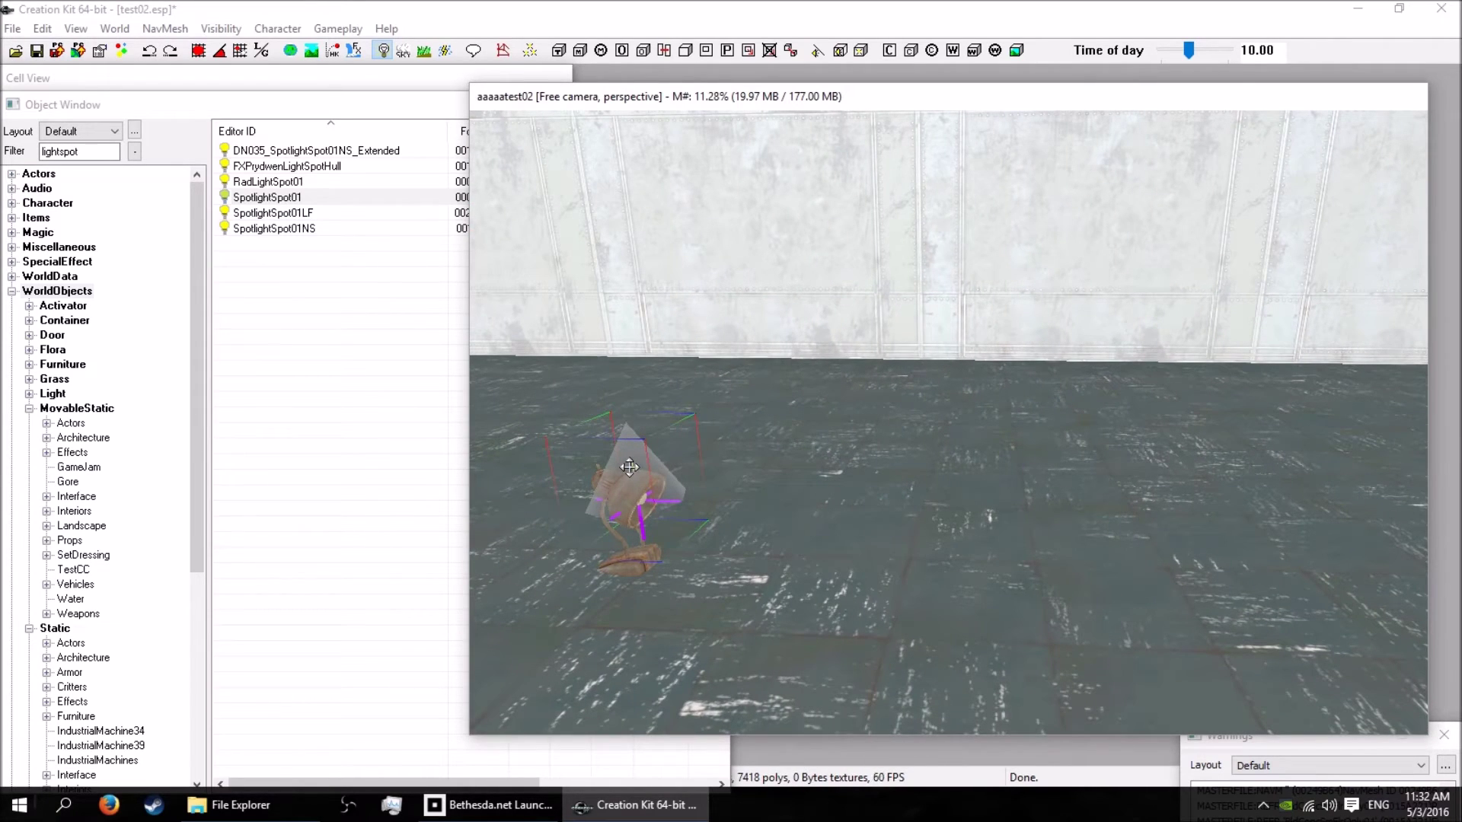
Step: Rotate the spotlight to aim the same way as the lamp's shade, and check its beam with the cell lighting shown
key("e")
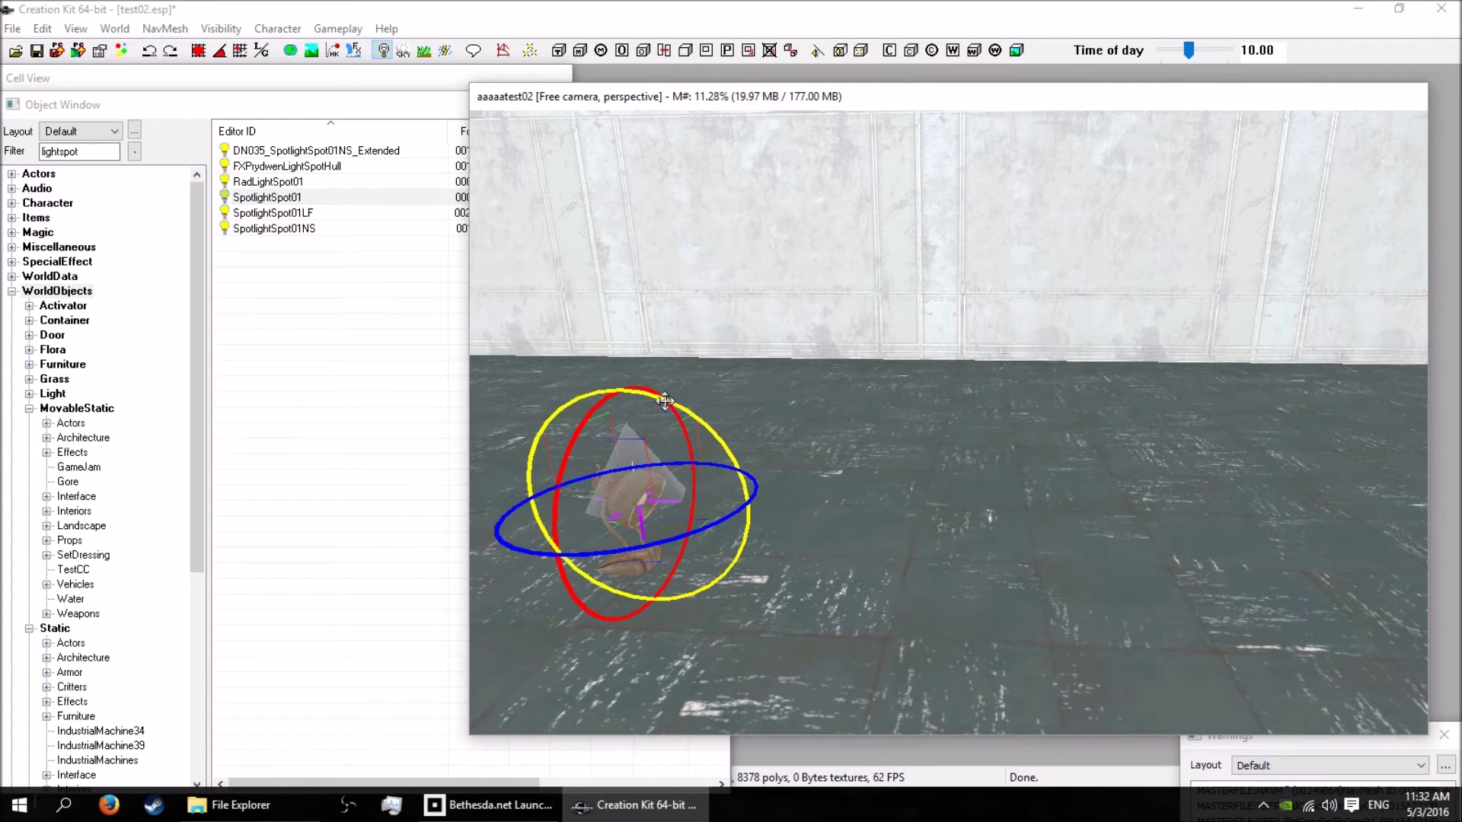
left_click_drag(694, 416, 629, 392)
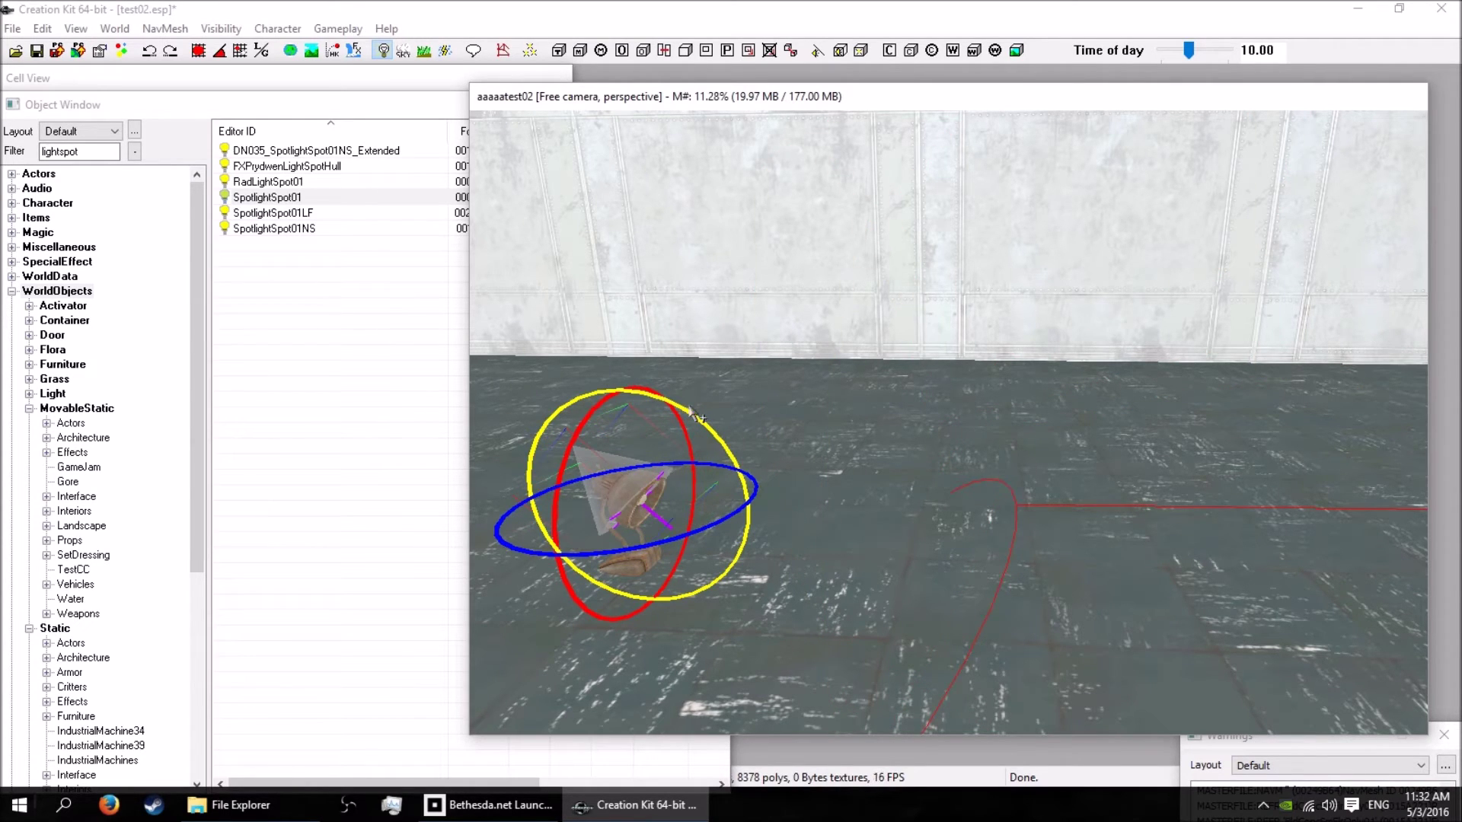
mouse_move(689, 419)
left_mouse_down()
mouse_move(661, 400)
mouse_move(678, 410)
left_mouse_up()
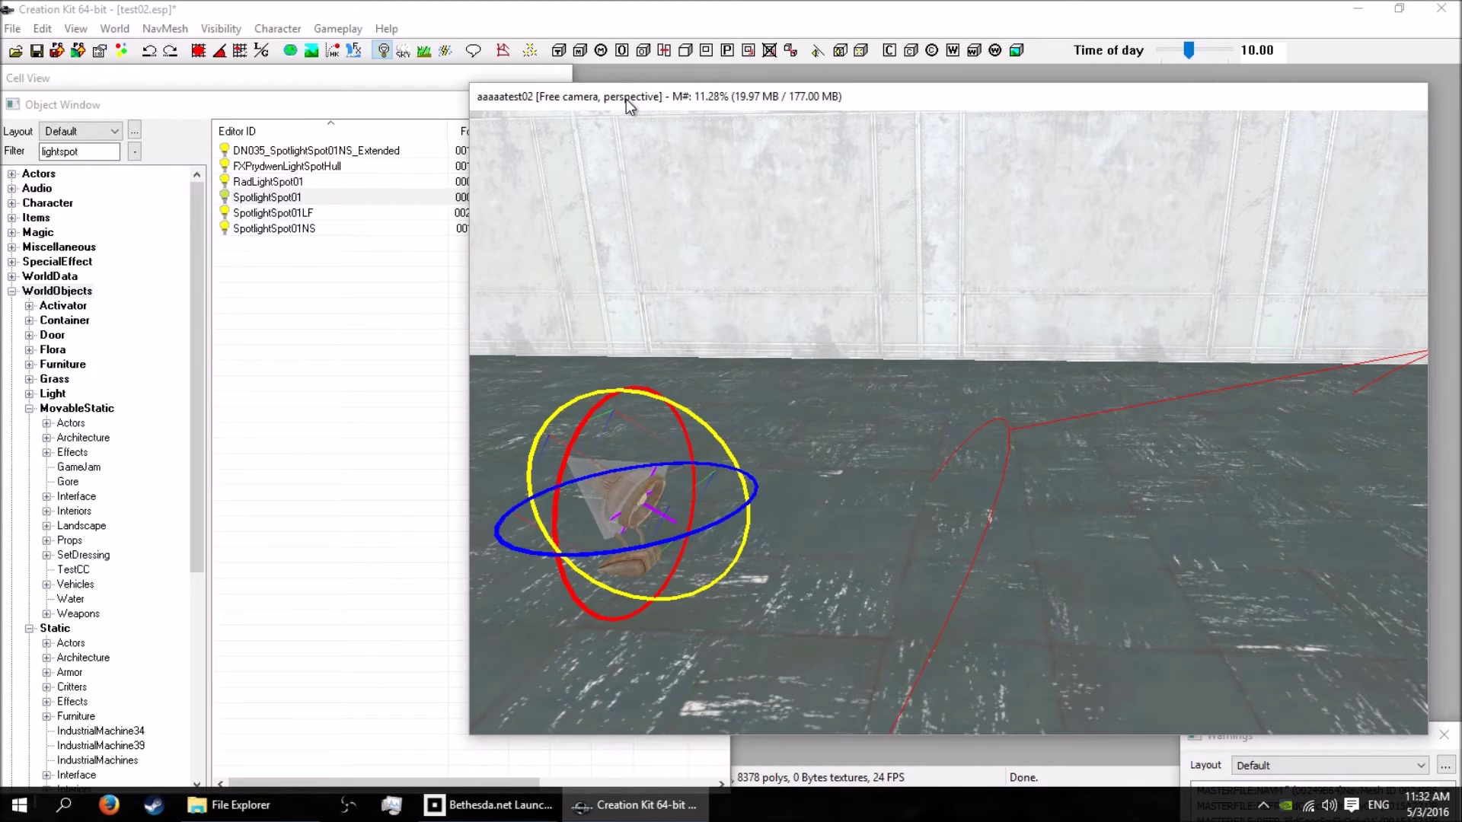
key("a")
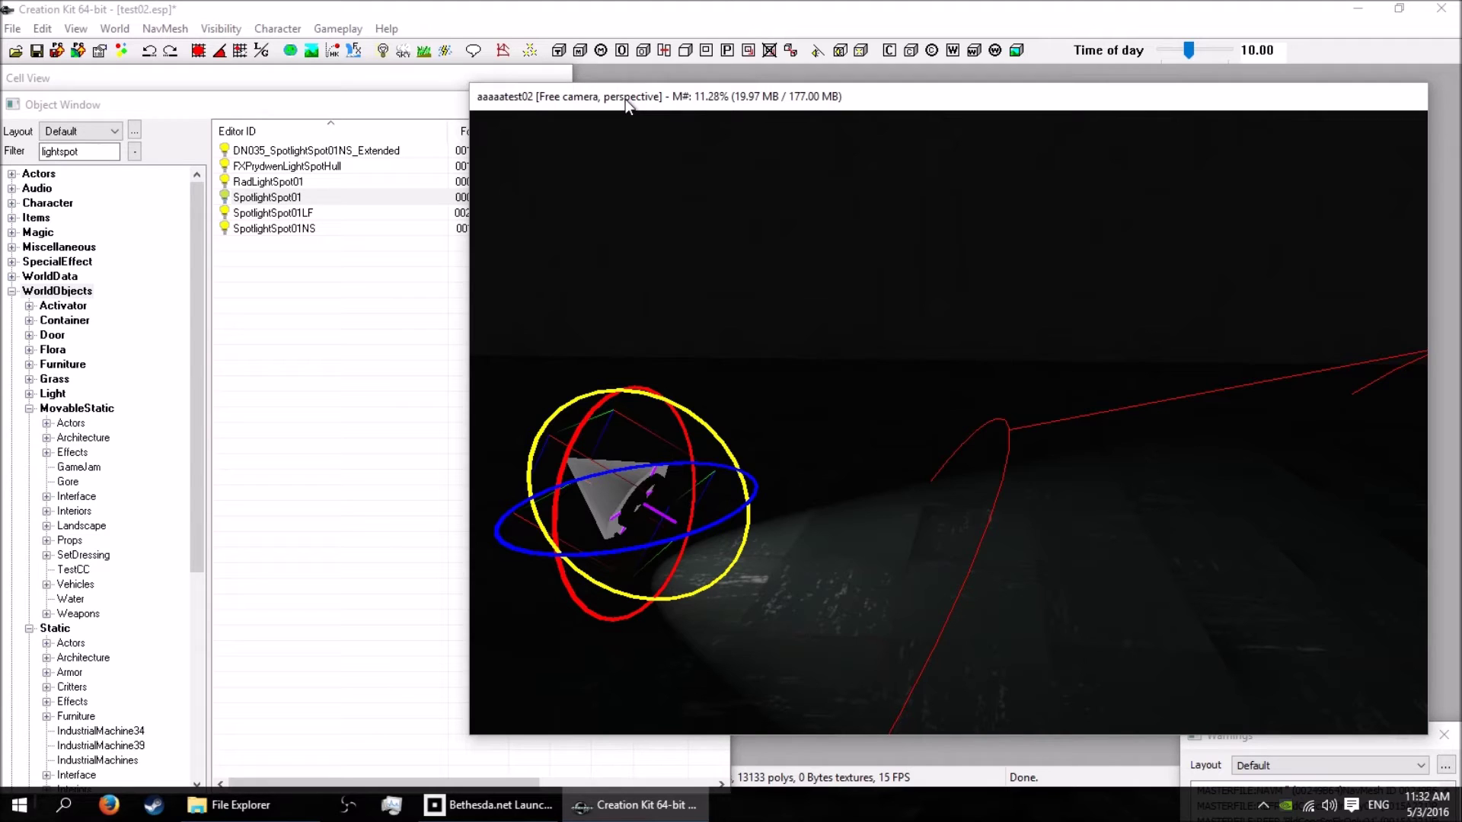
key("a")
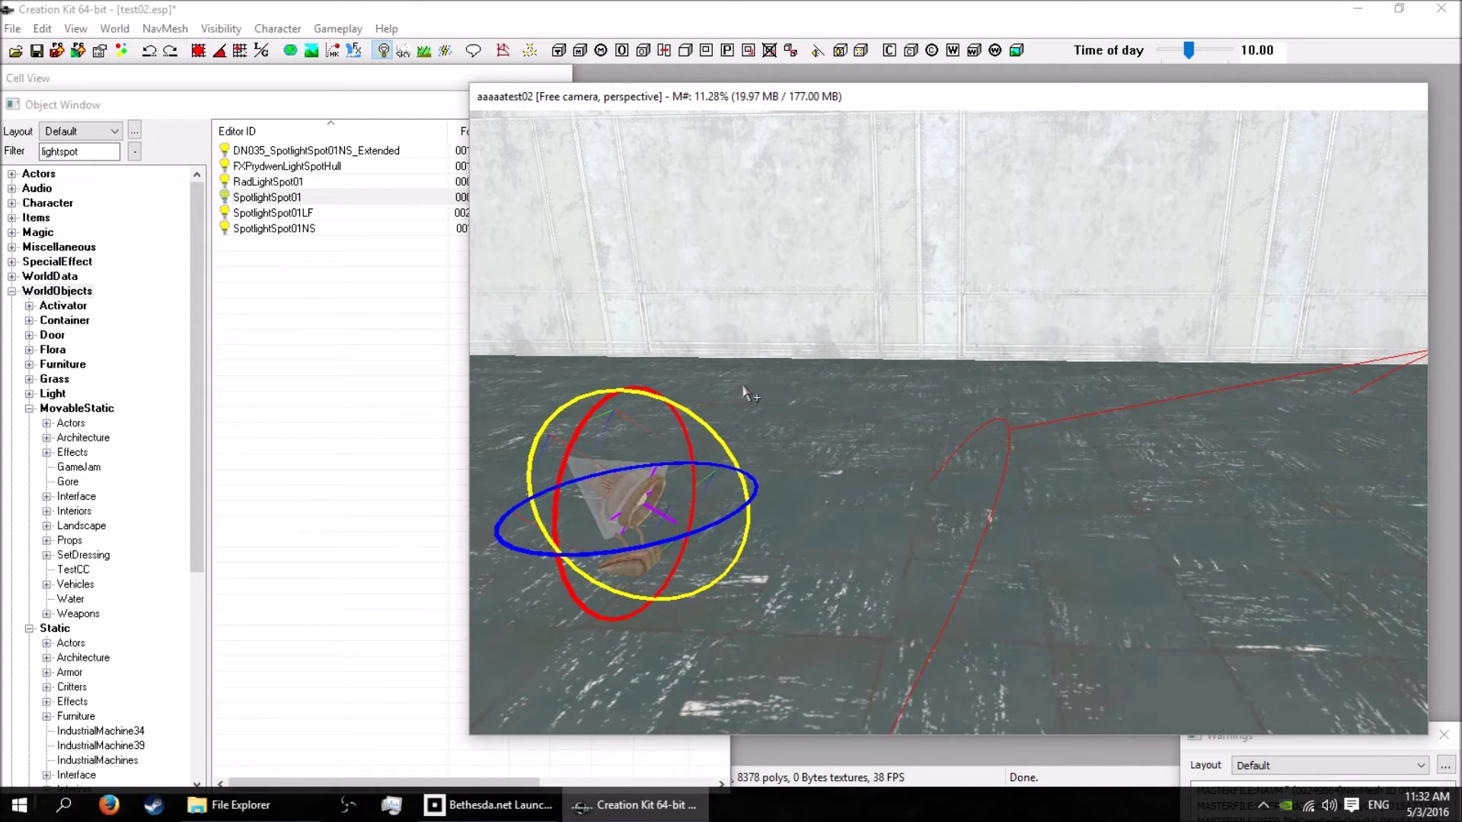
key("e")
Step: Select the desk lamp and the spotlight together and create a pack-in from them with the ID aaaalampyness
left_click(722, 416)
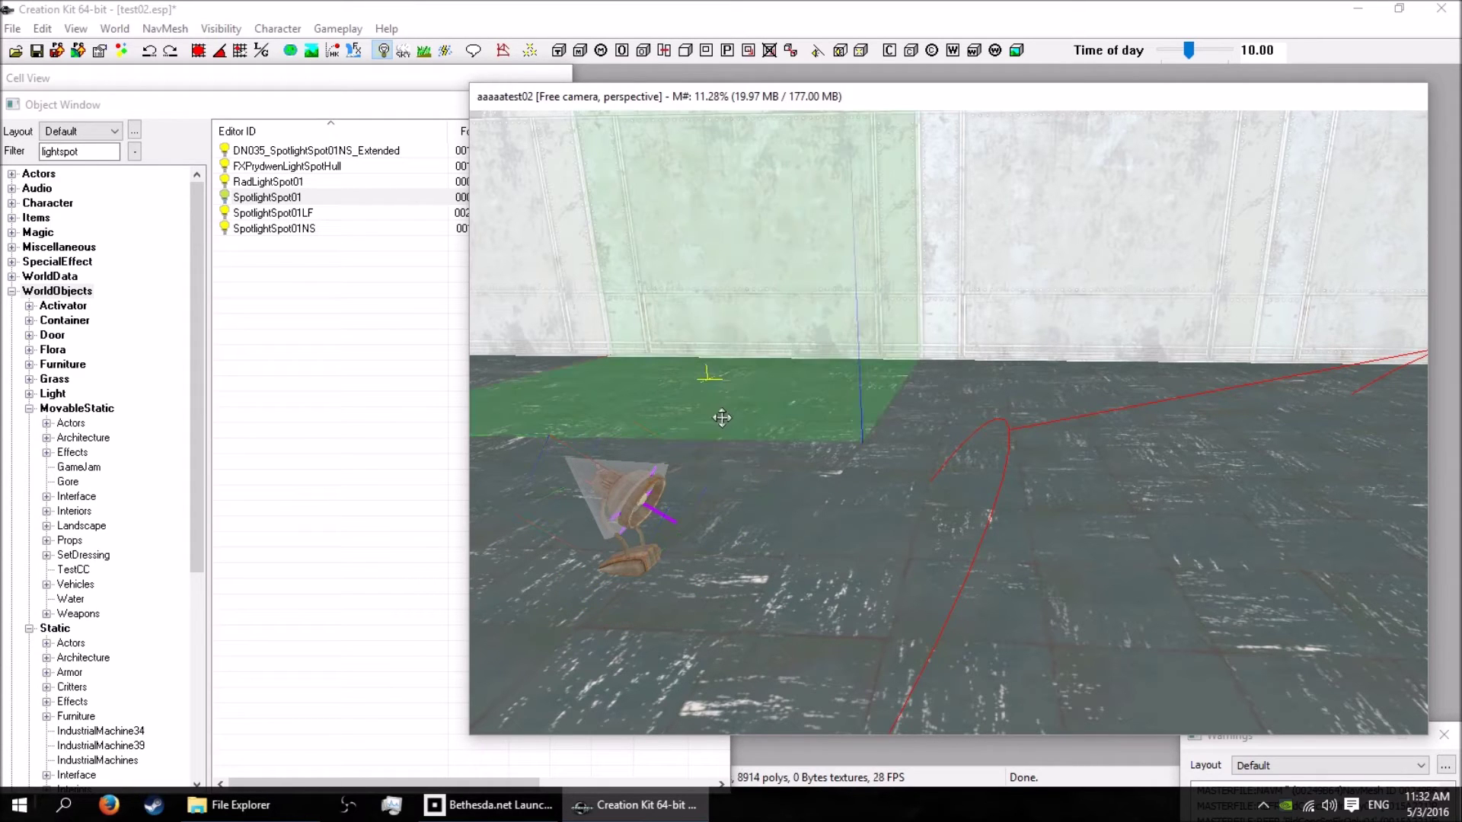
left_click(644, 513)
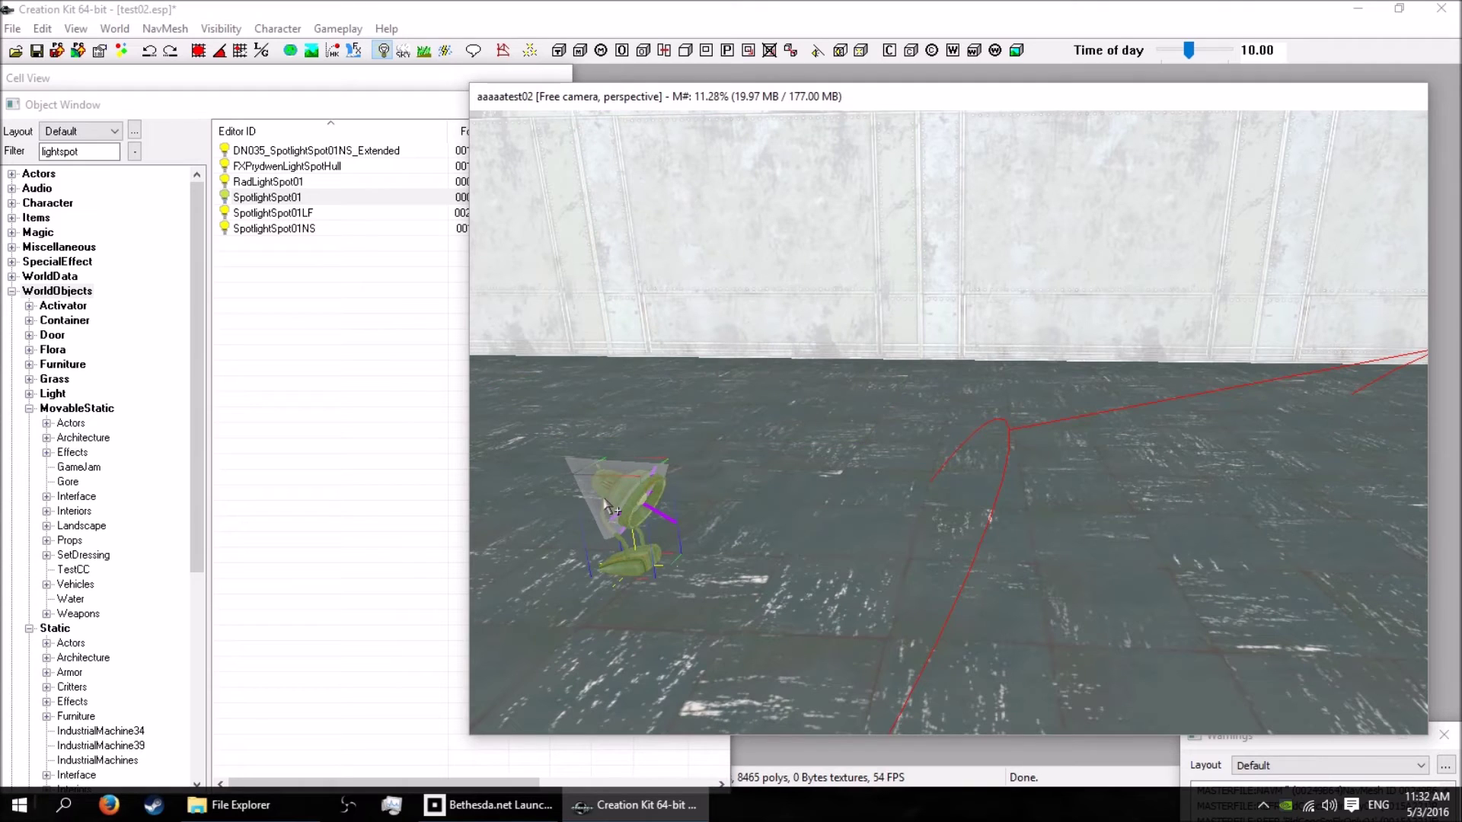
left_click(580, 468, "ctrl")
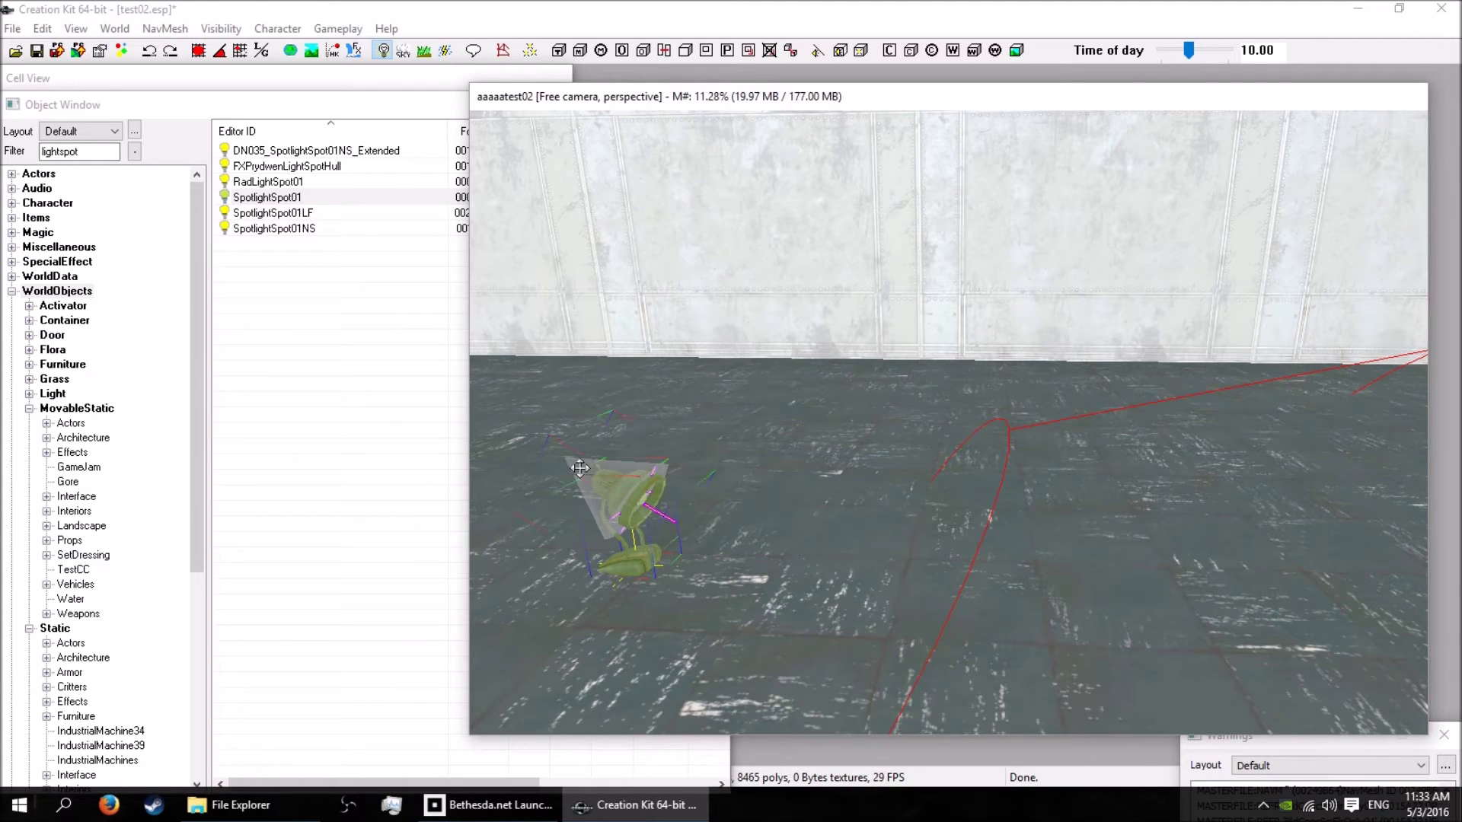
right_click(614, 492)
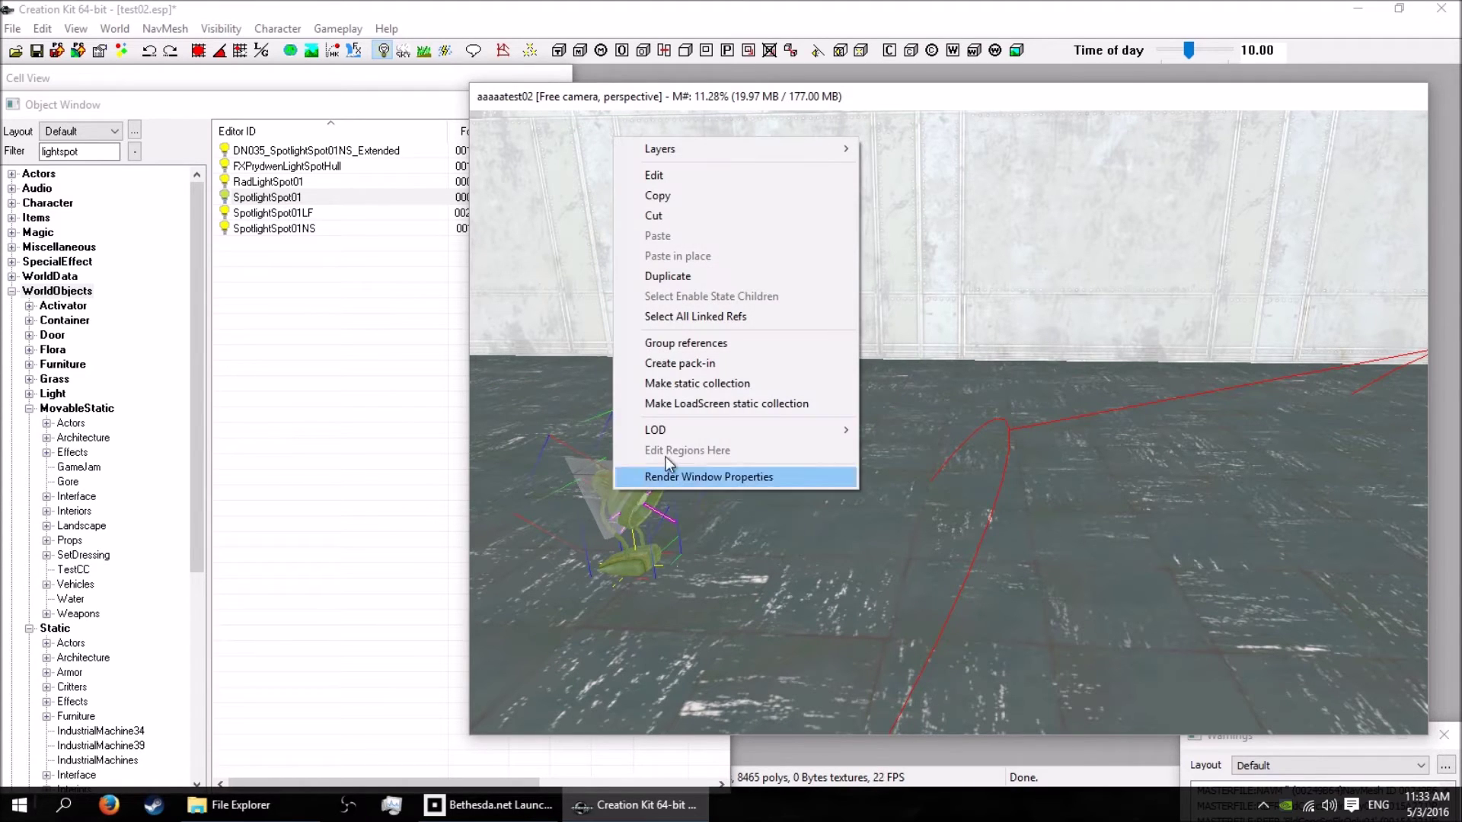
left_click(700, 363)
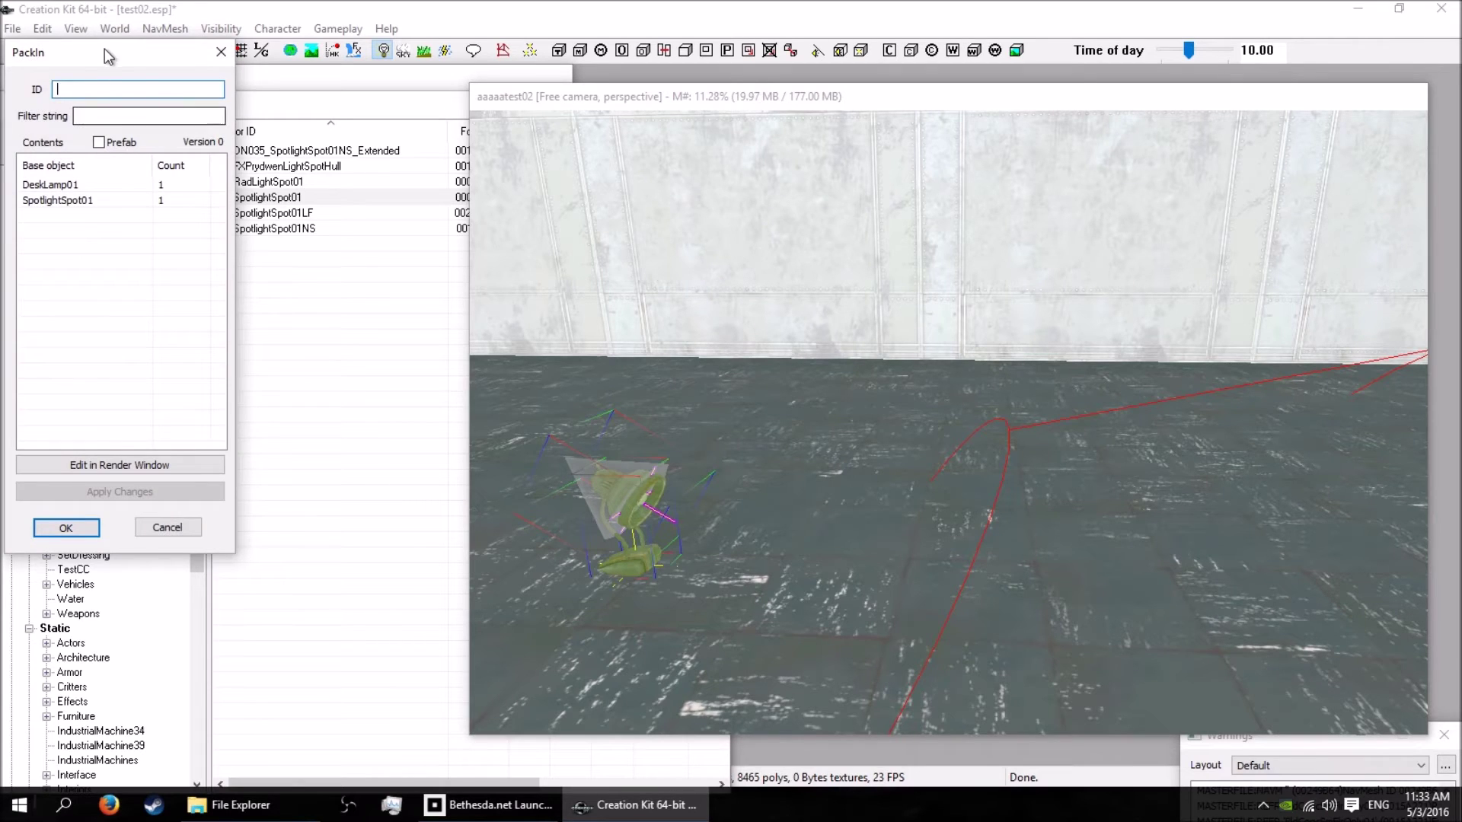
left_click_drag(89, 52, 519, 148)
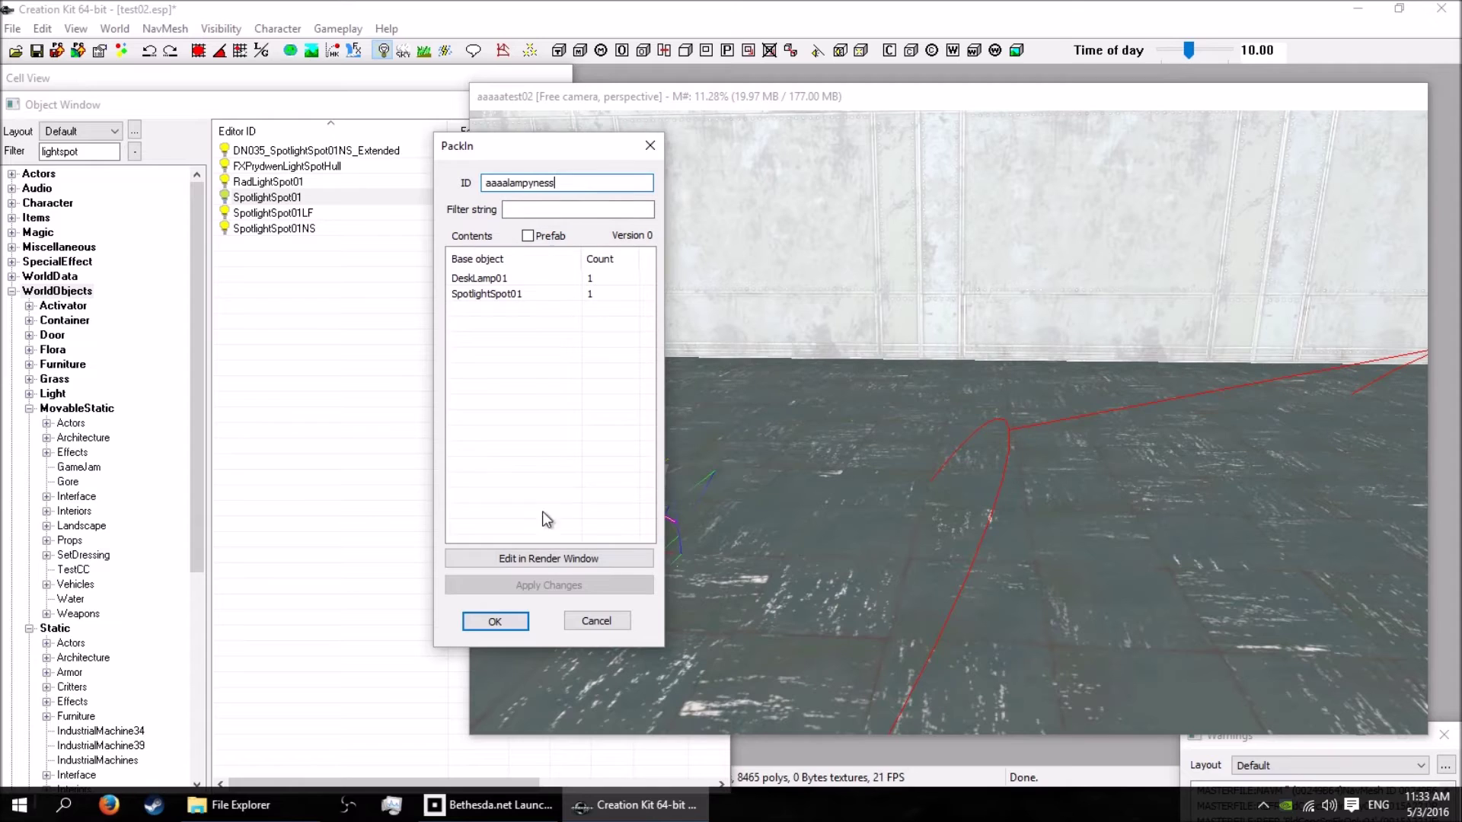
Step: Open the contents of the aaaalampyness pack-in for editing in the render window, with snapping turned on
left_click(536, 559)
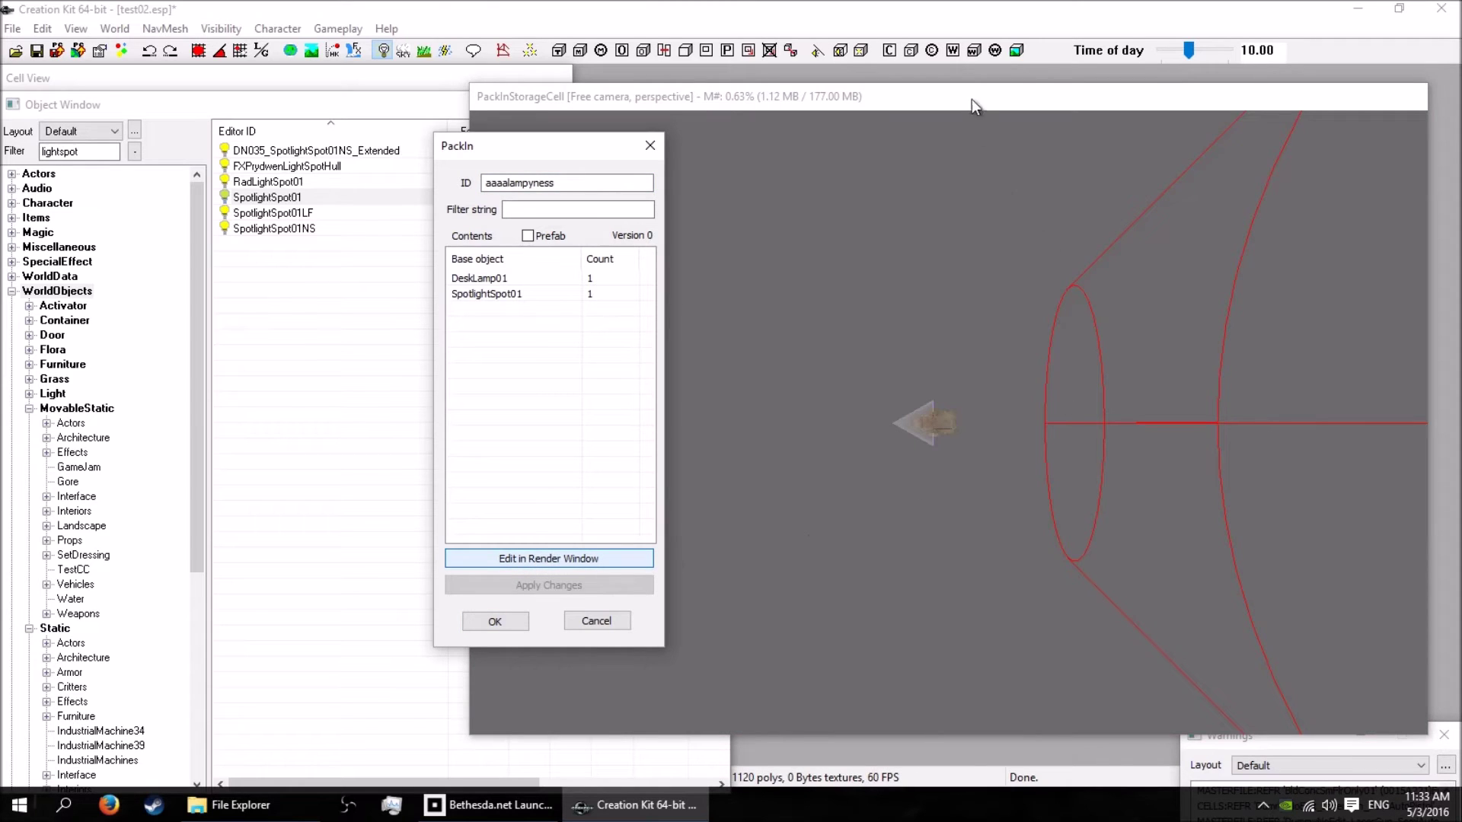
middle_click_drag(984, 424, 984, 417, "shift")
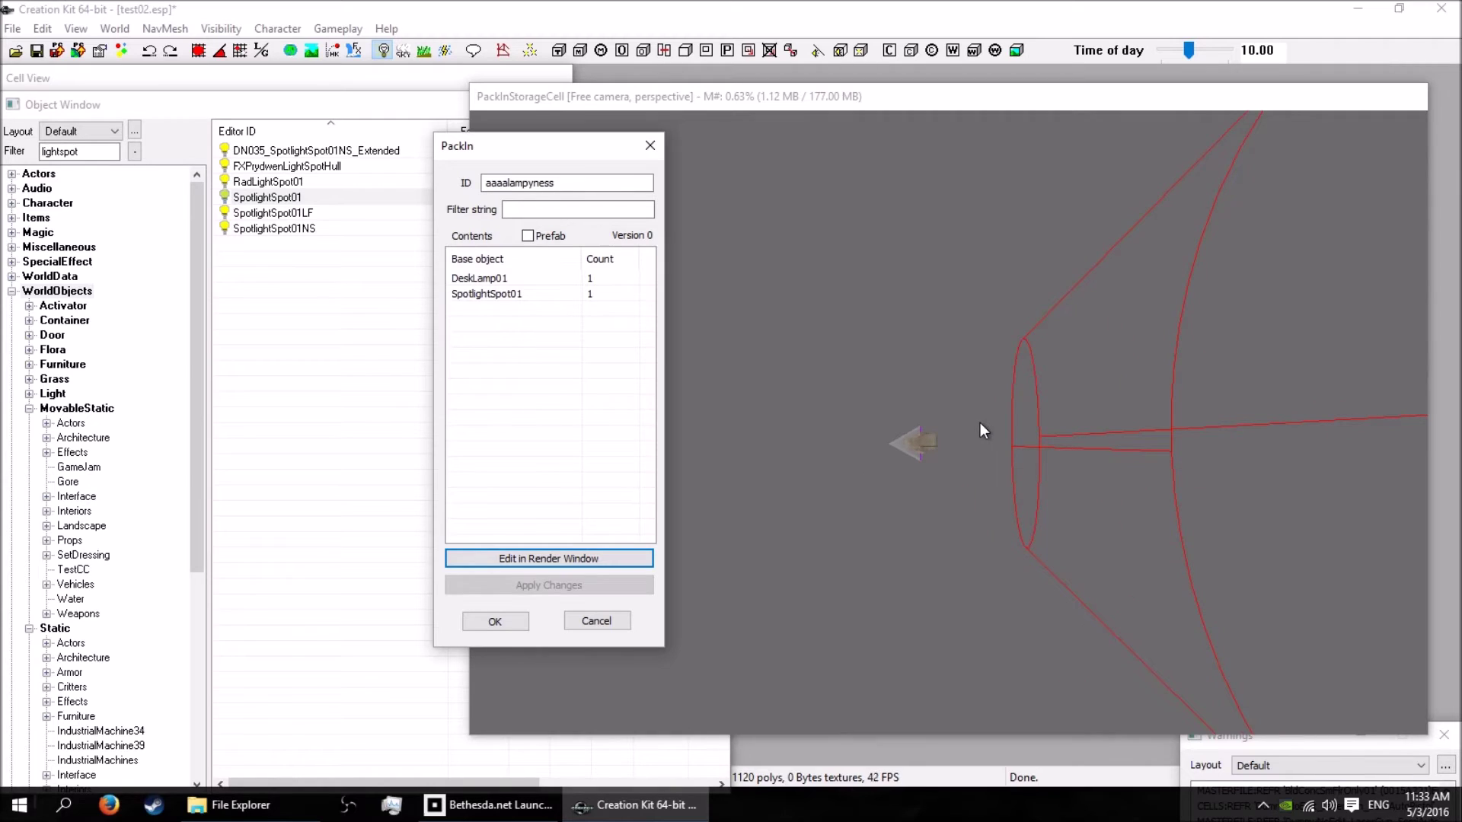
scroll(956, 433, "up", 5)
scroll(955, 433, "down", 6)
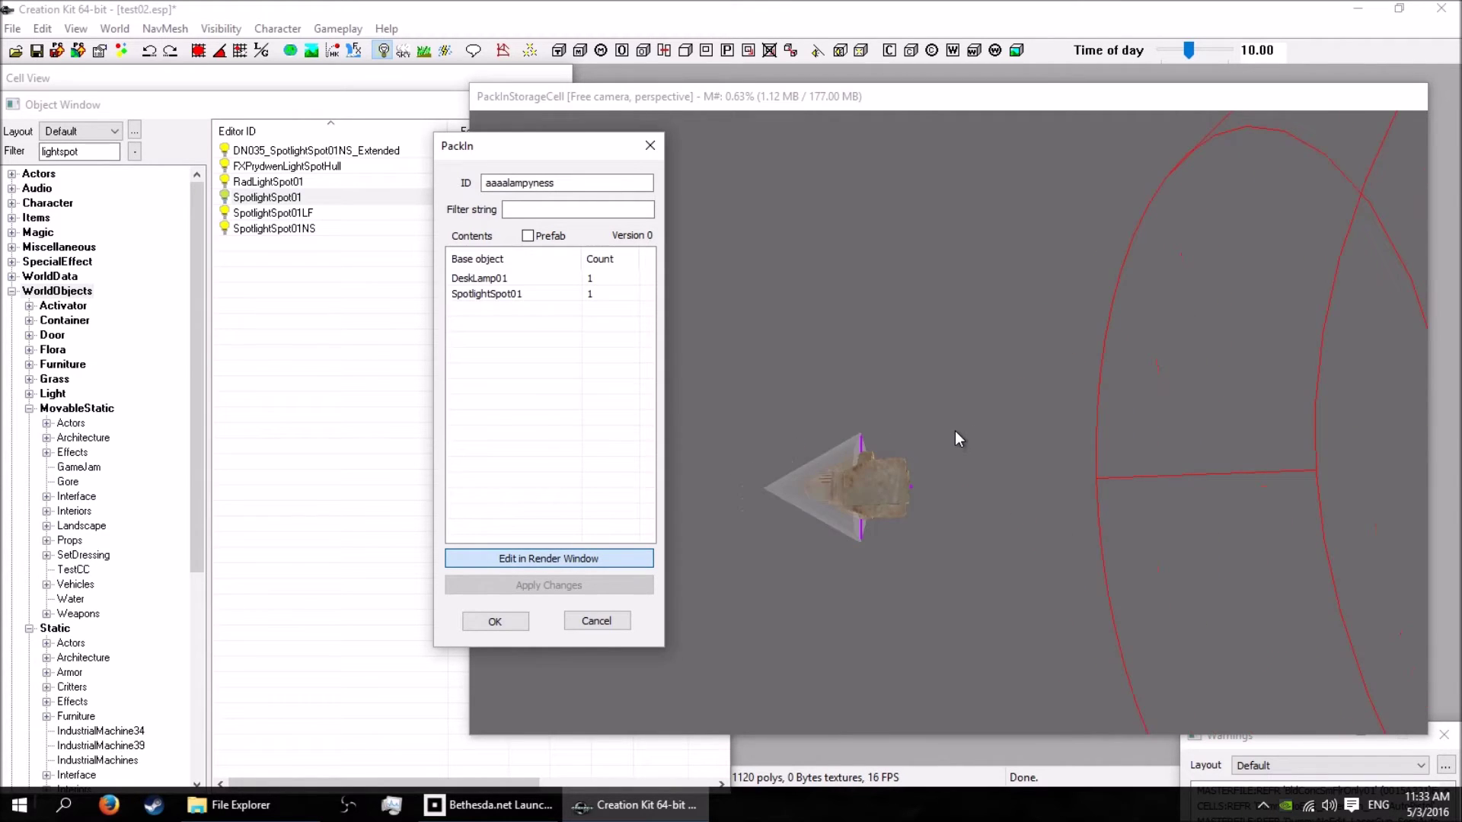
left_click(220, 52)
scroll(977, 424, "up", 4)
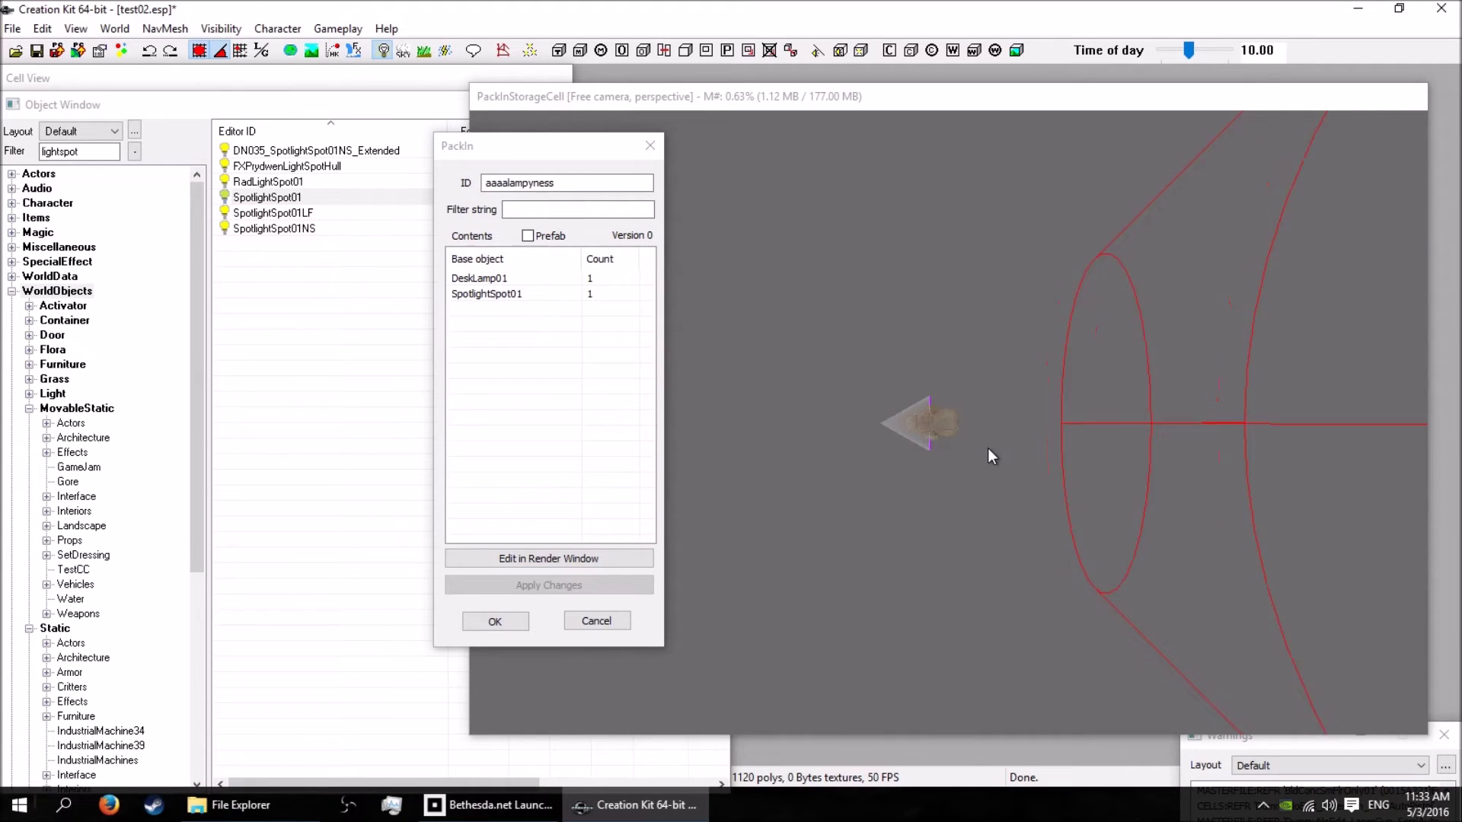
scroll(981, 422, "down", 5)
scroll(984, 424, "up", 3)
scroll(984, 423, "down", 1)
middle_click_drag(977, 428, 979, 419, "shift")
left_click(817, 208)
middle_click_drag(852, 289, 861, 185, "shift")
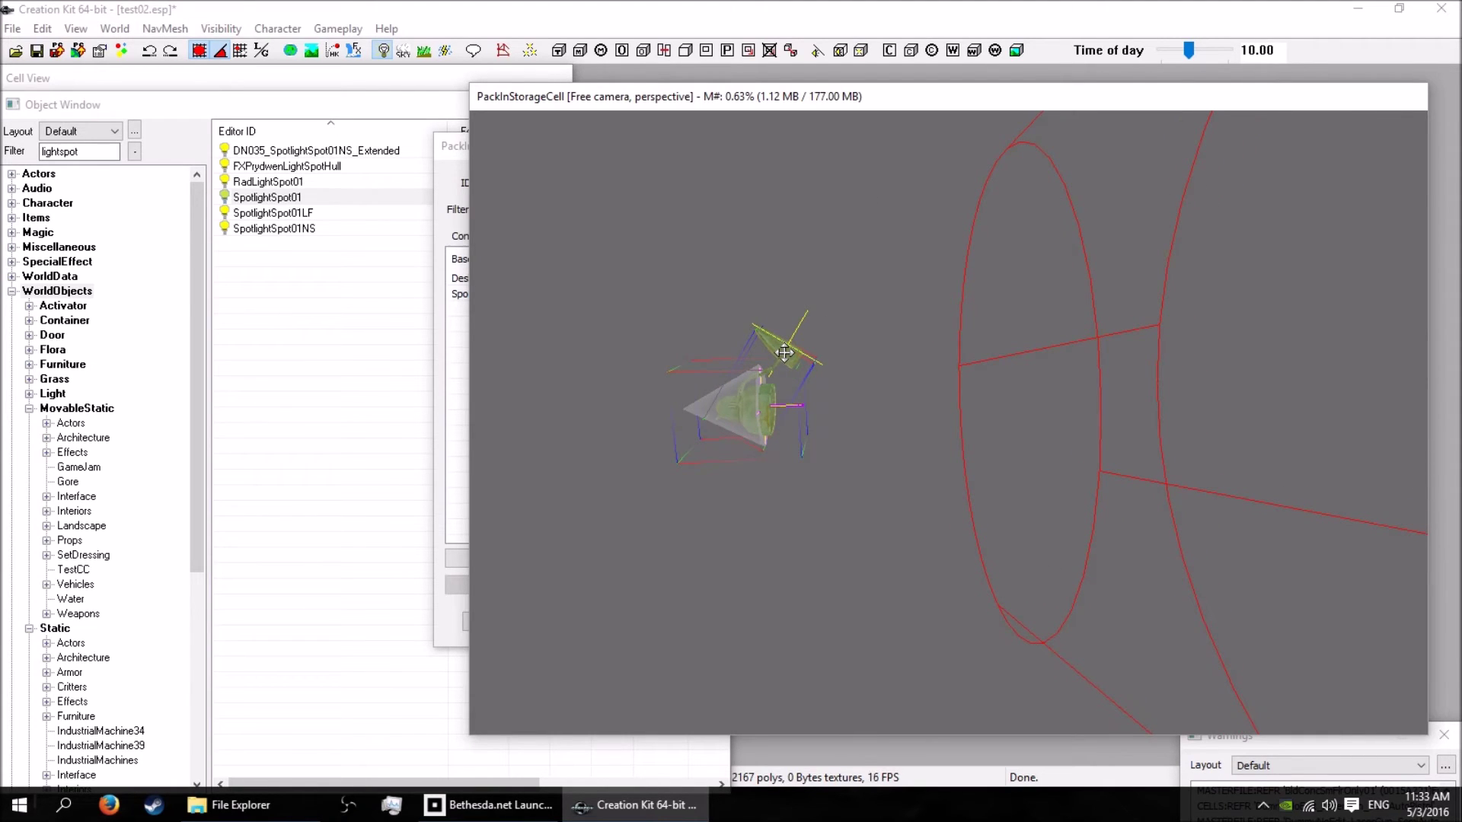
Step: Rotate the desk lamp and spotlight together until the lamp stands upright, and save the pack-in
key("e")
left_click_drag(816, 267, 753, 415)
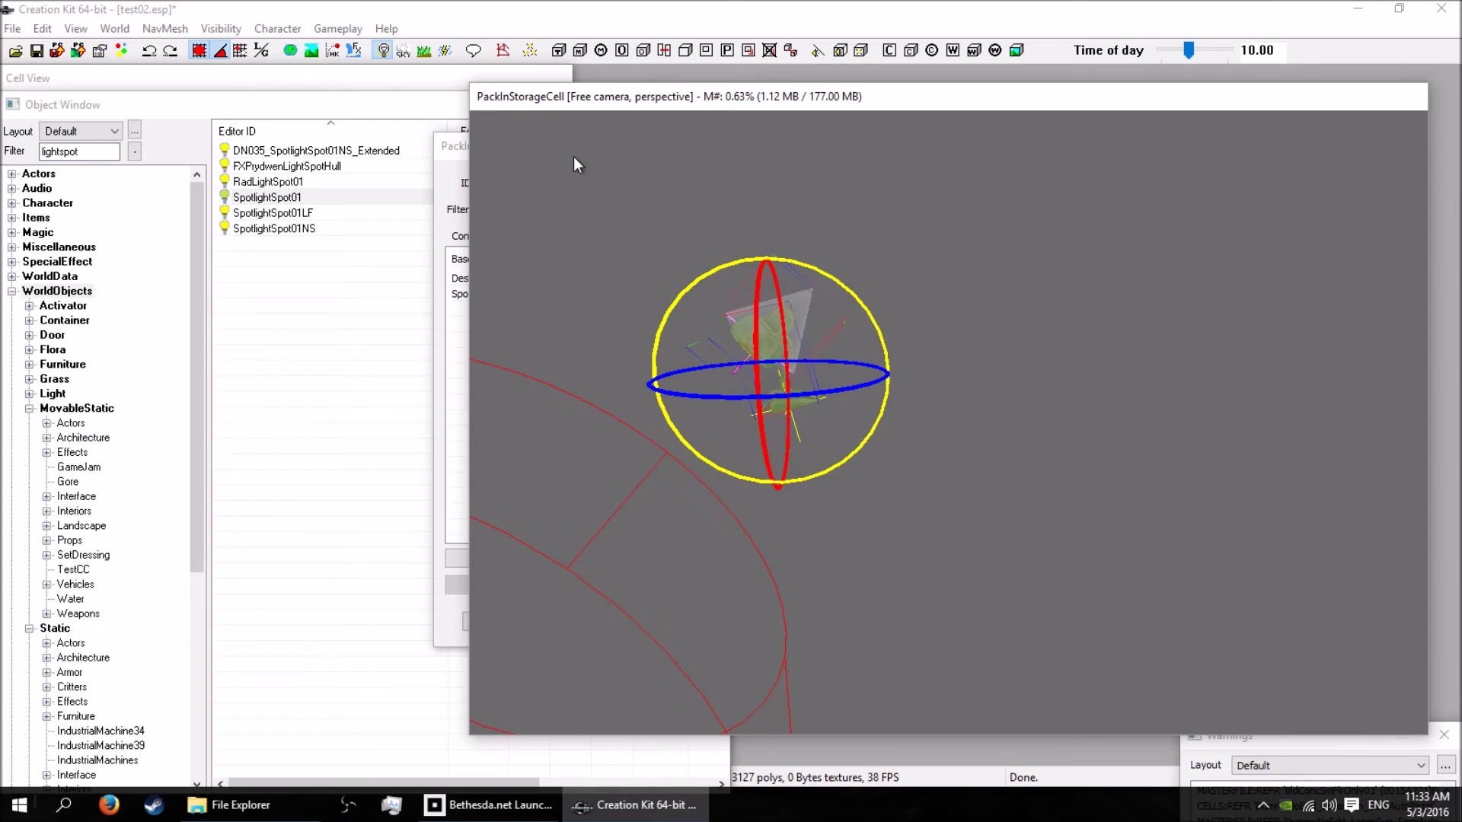
left_click(221, 54)
mouse_move(831, 276)
left_mouse_down()
mouse_move(871, 320)
mouse_move(850, 290)
left_mouse_up()
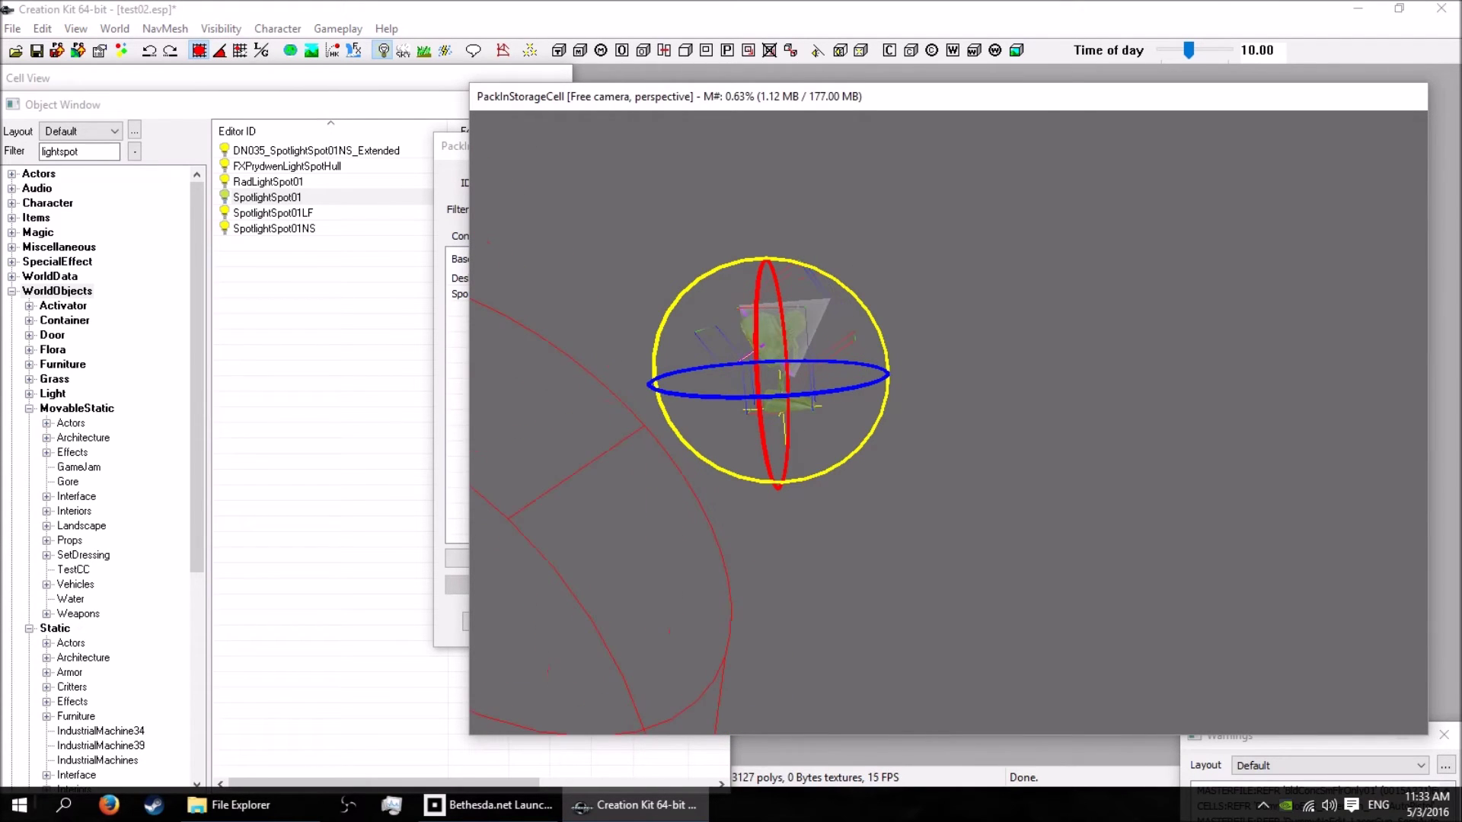
mouse_move(850, 291)
left_mouse_down()
mouse_move(867, 308)
mouse_move(833, 275)
mouse_move(866, 309)
left_mouse_up()
mouse_move(847, 297)
middle_mouse_down("shift")
mouse_move(961, 300)
mouse_move(833, 290)
mouse_move(863, 292)
middle_mouse_up("shift")
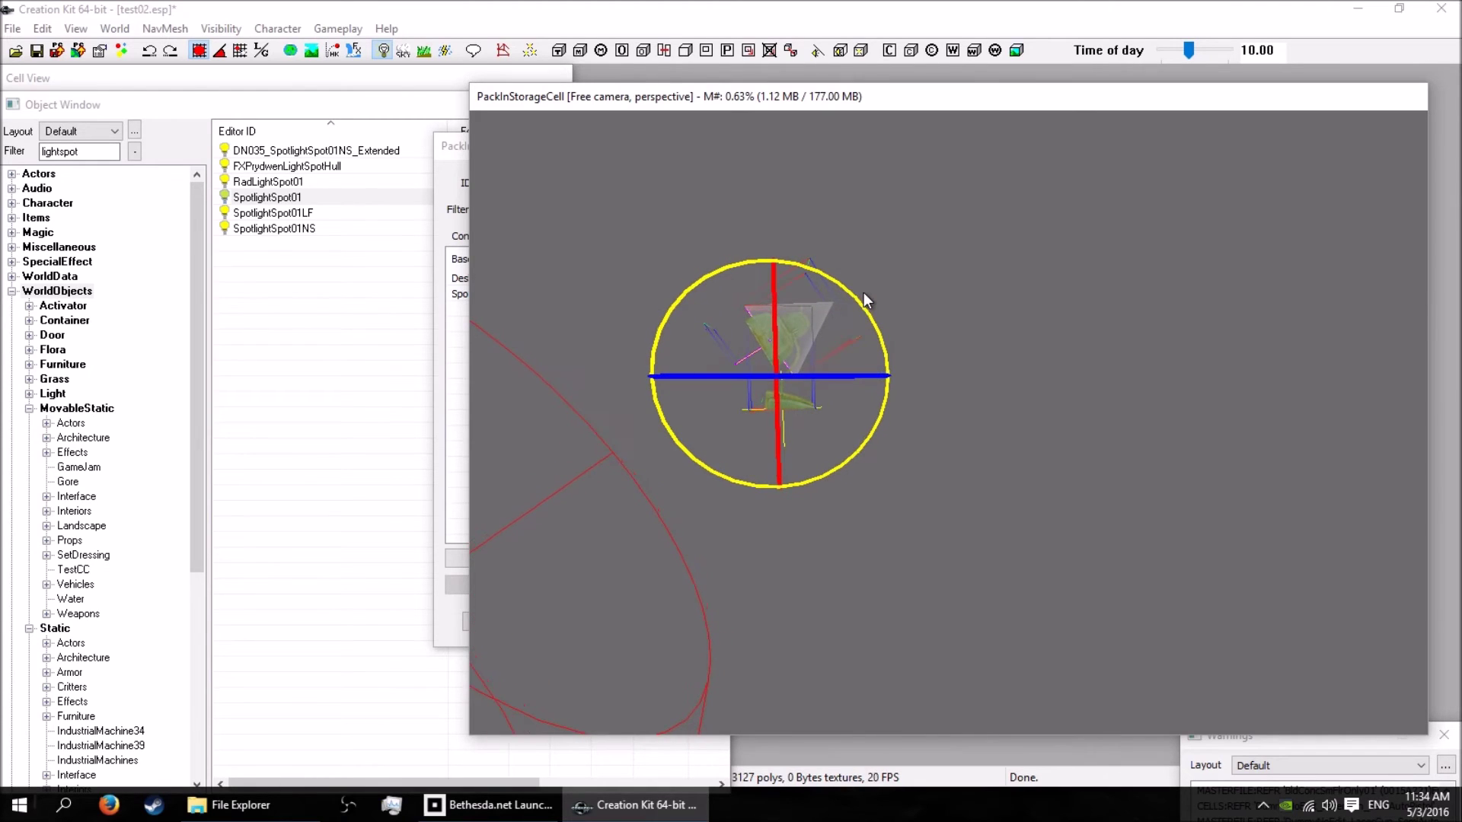
left_click(457, 150)
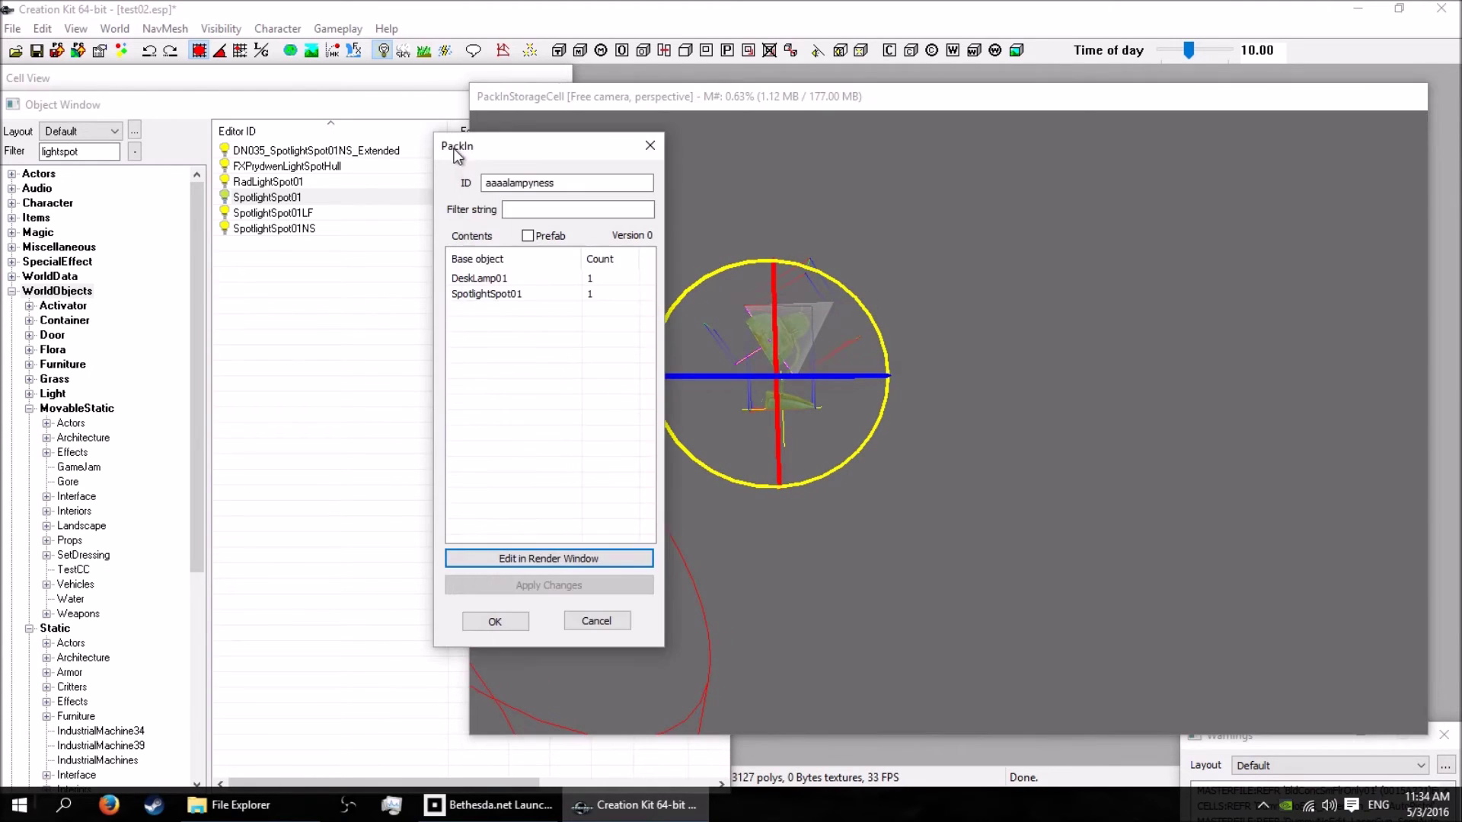
left_click(507, 626)
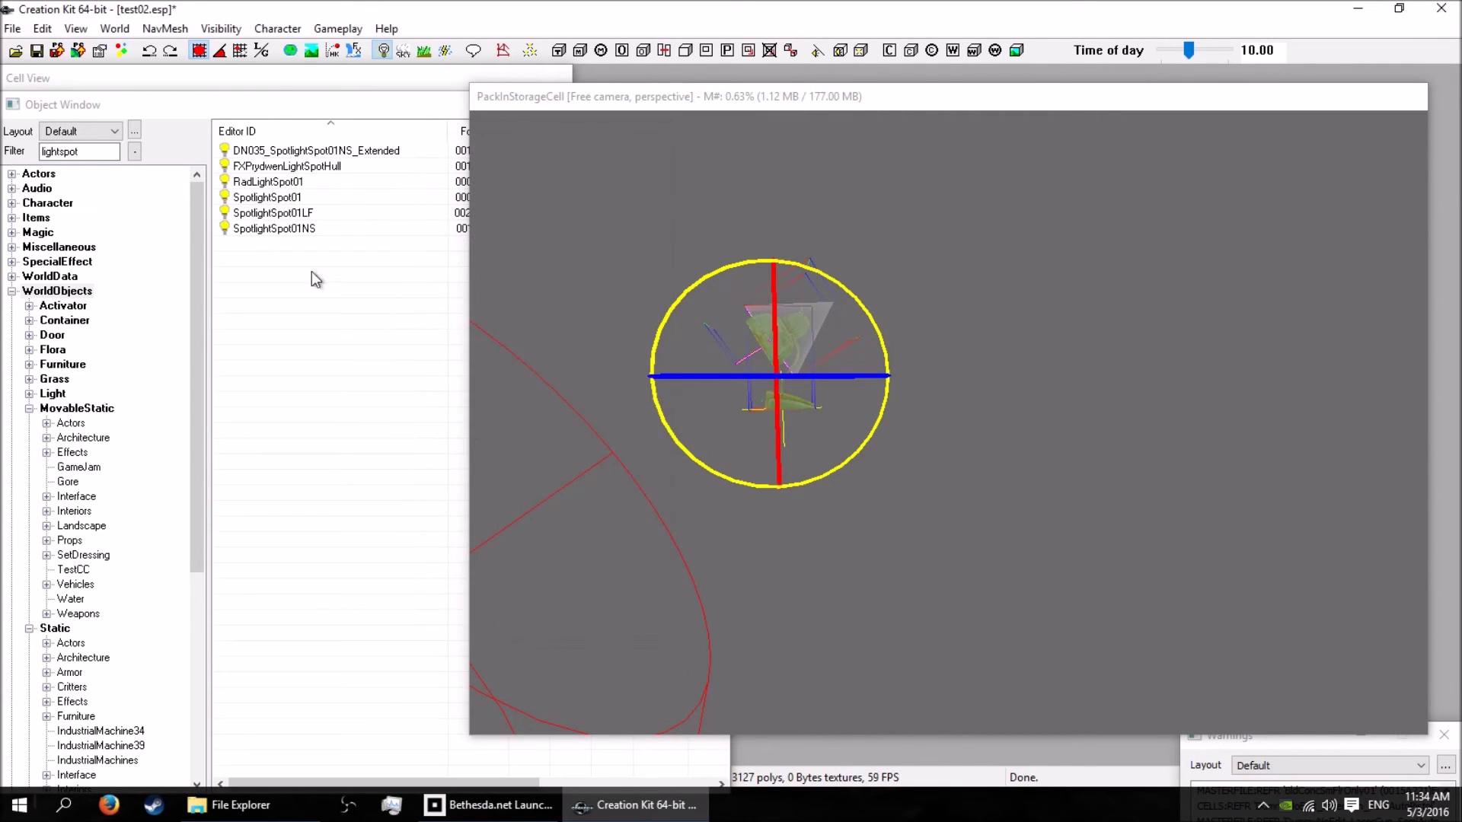
Step: Load the aaaaatest02 interior cell back into the render window and go to the open floor beside the red chaise
left_click(195, 222)
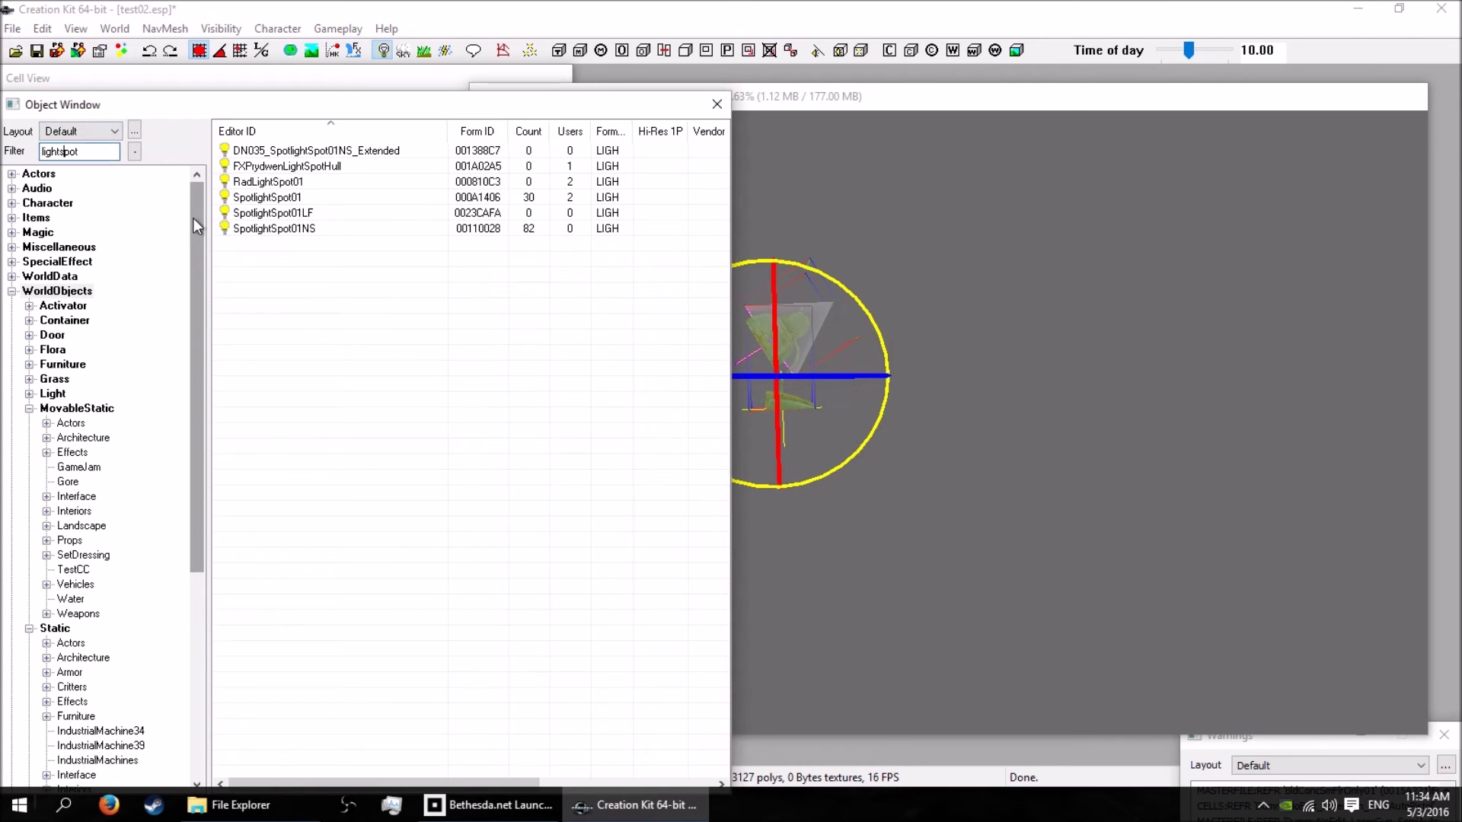
left_click(87, 74)
double_click(73, 196)
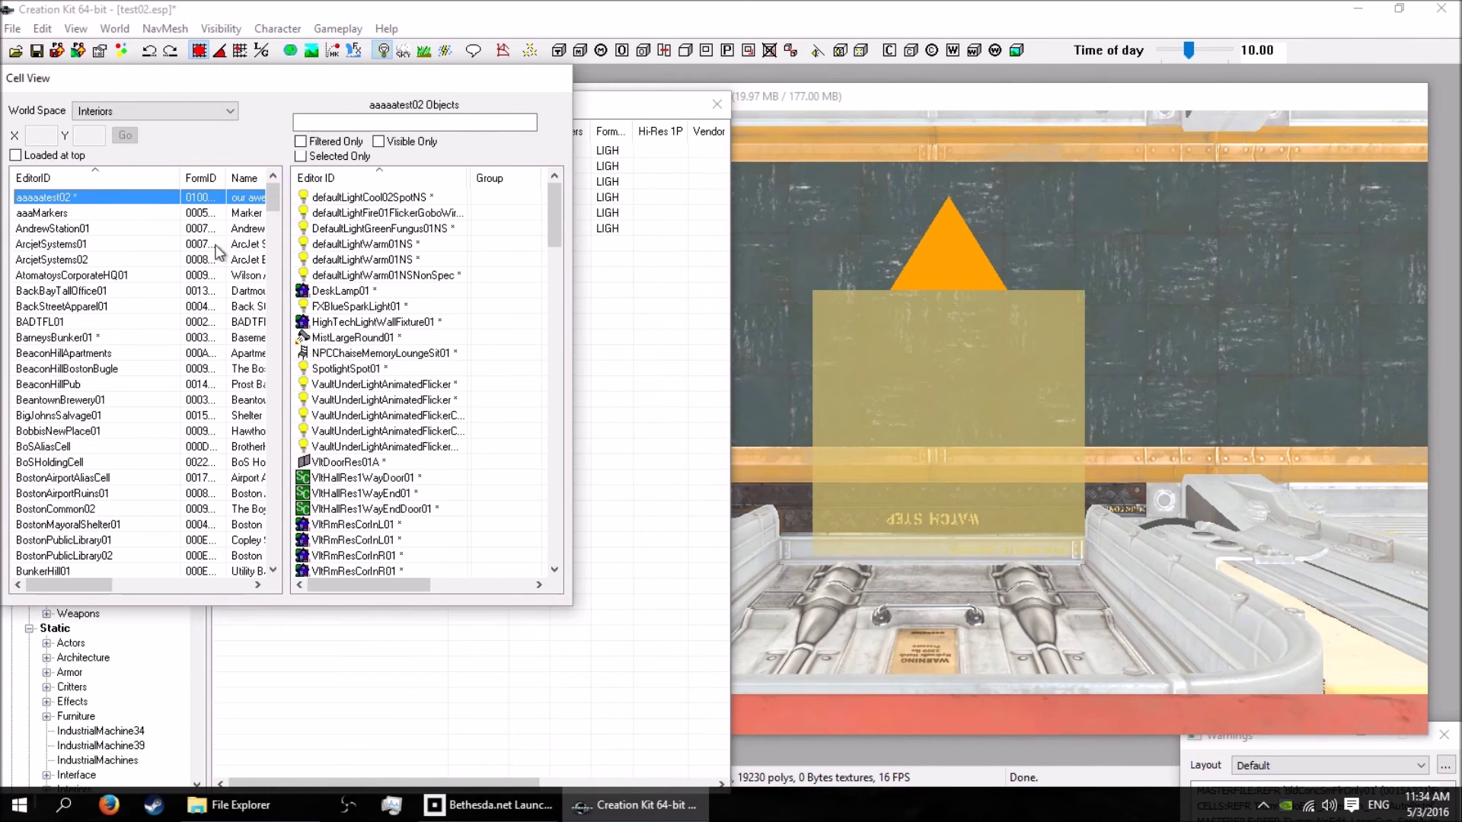
scroll(1037, 356, "down", 4)
middle_click_drag(1036, 356, 1157, 289, "shift")
scroll(1172, 304, "up", 8)
middle_click_drag(1325, 339, 988, 272, "shift")
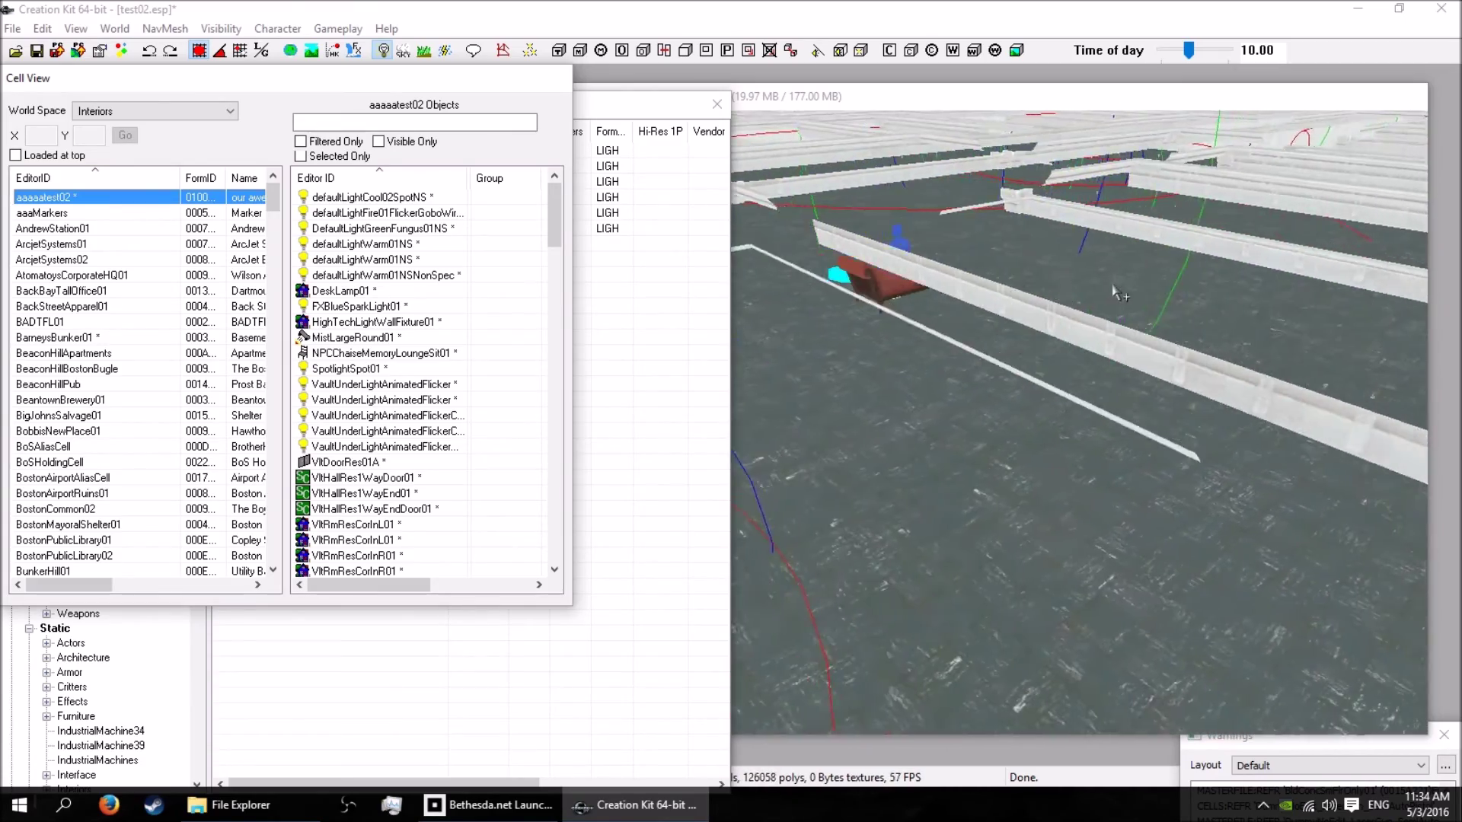
scroll(1057, 299, "up", 3)
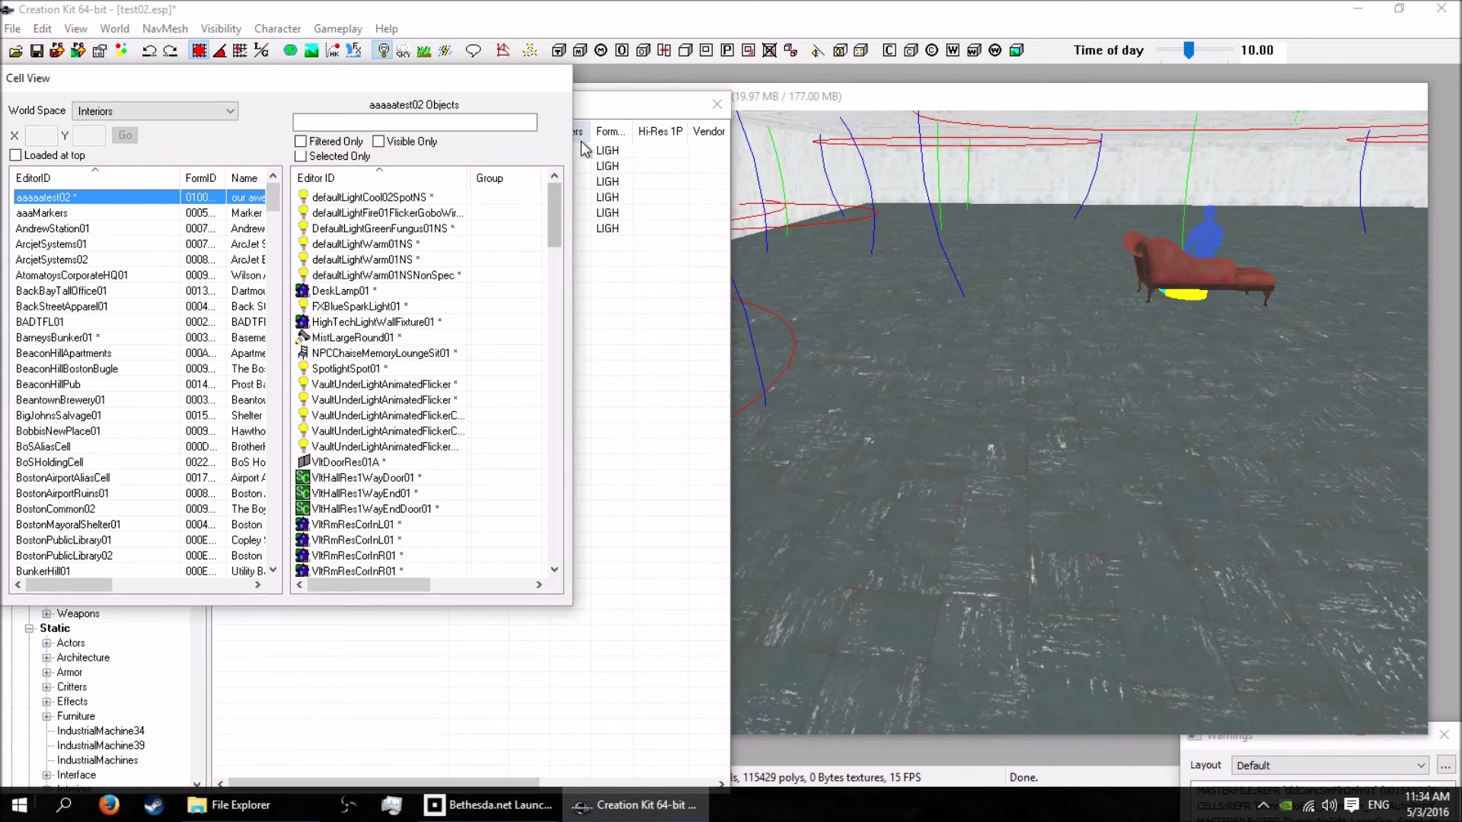
Step: Show the PackIn objects of the Miscellaneous category and filter them by "lampy"
left_click(585, 104)
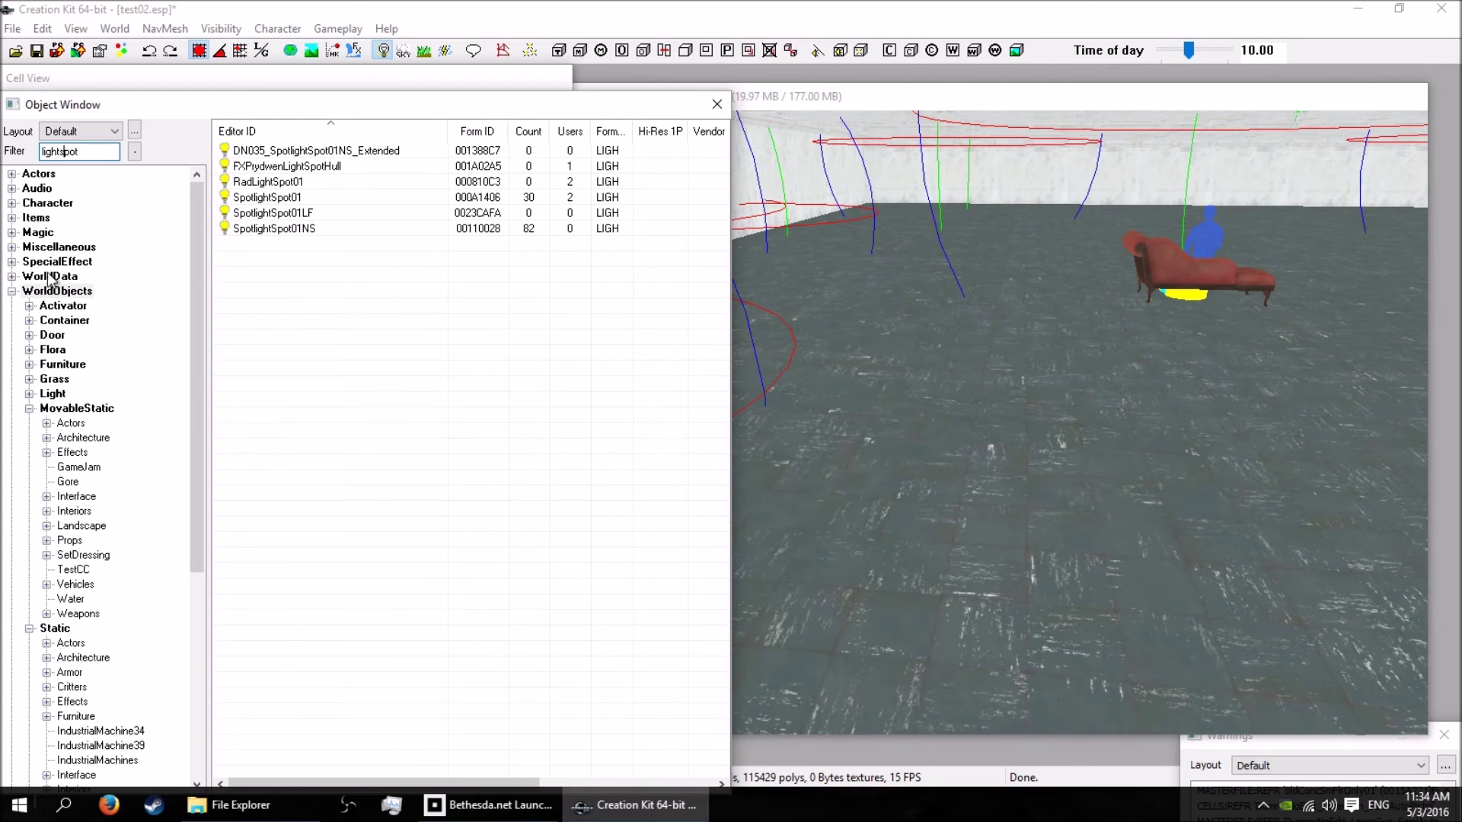
left_click(12, 248)
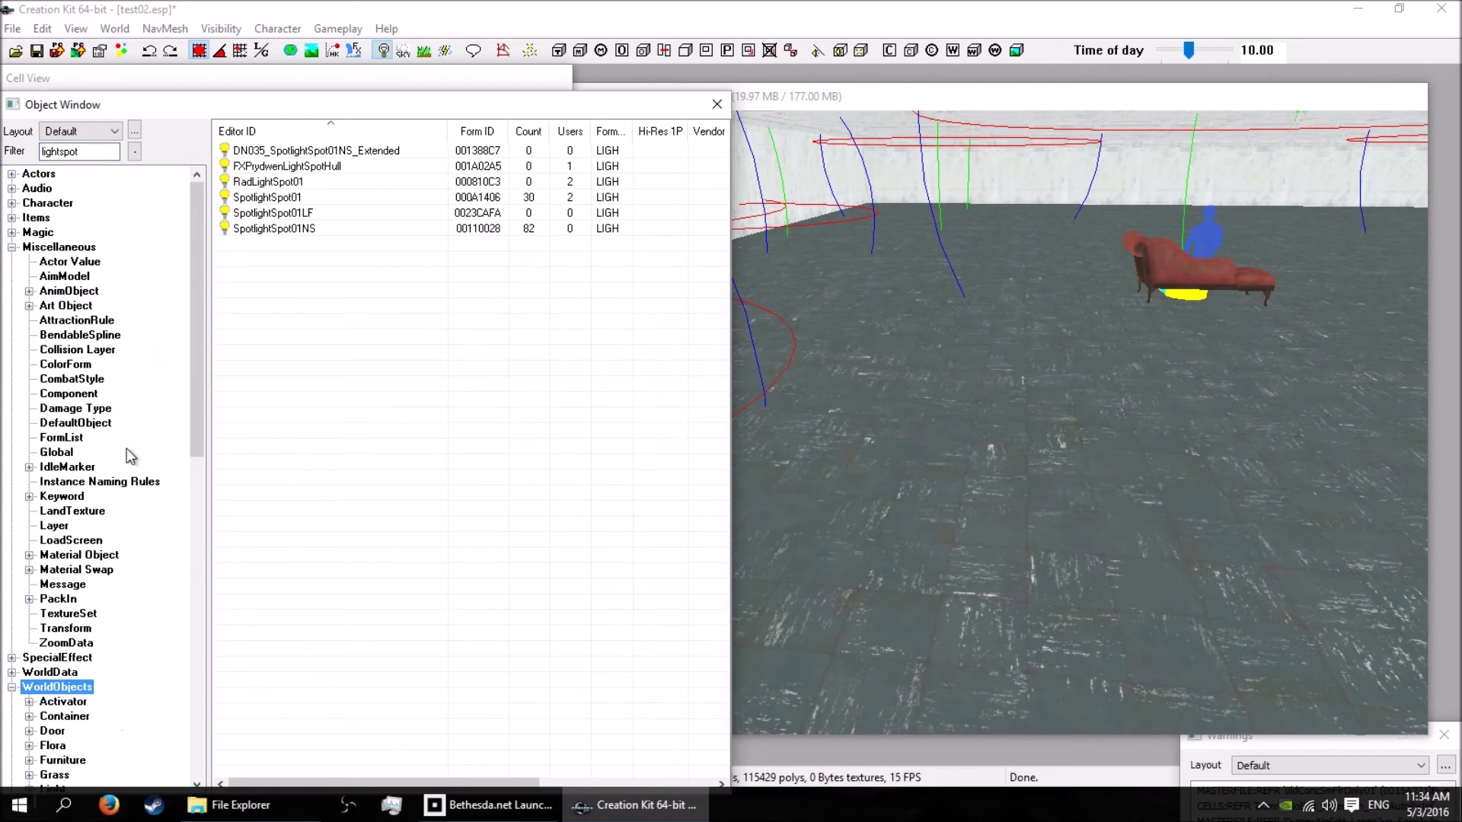
left_click(57, 600)
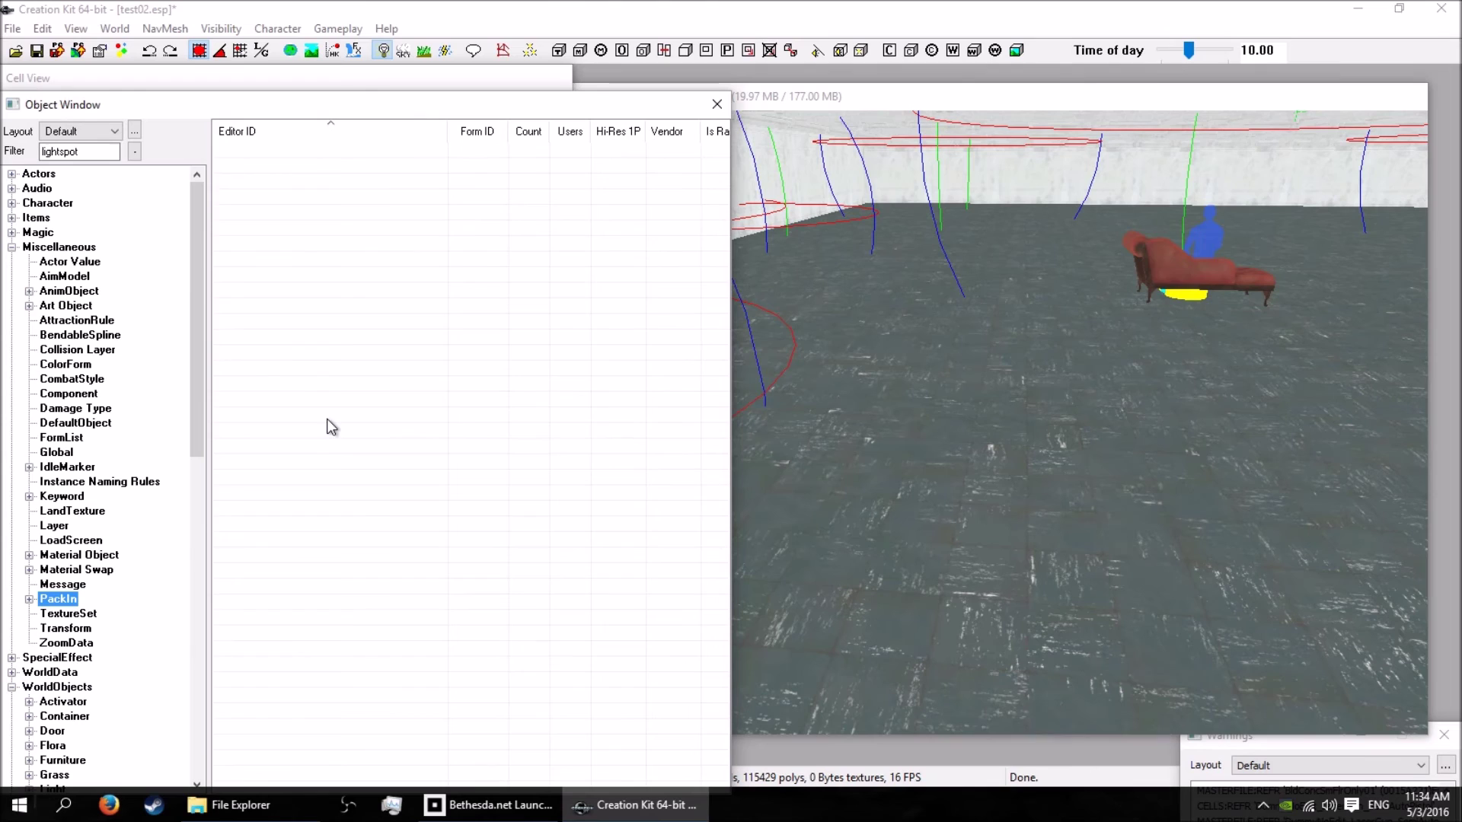
double_click(76, 151)
type("lampy")
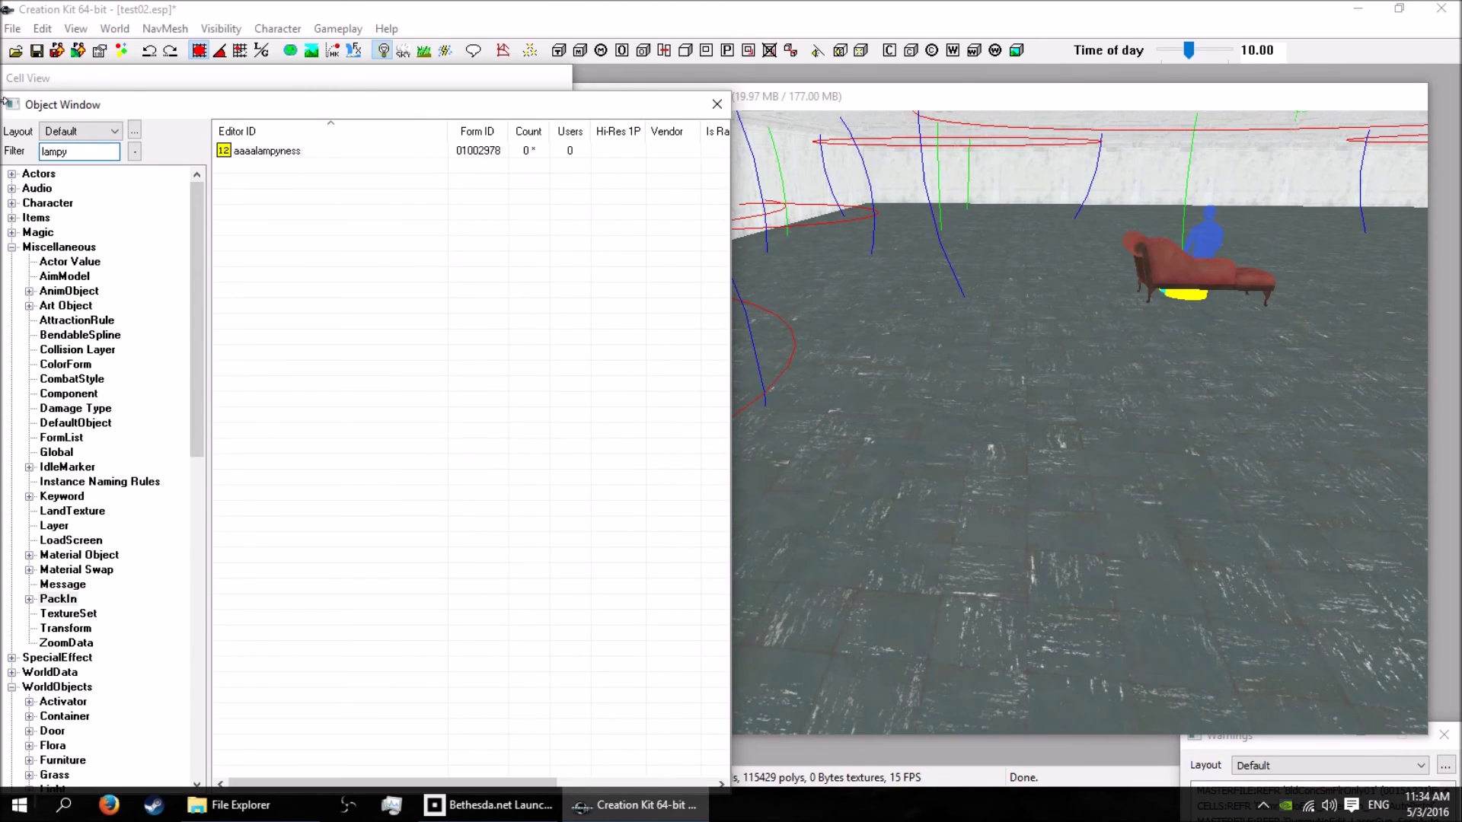
Step: Place the aaaalampyness pack-in on the open floor in front of the red chaise
left_click_drag(270, 151, 1062, 463)
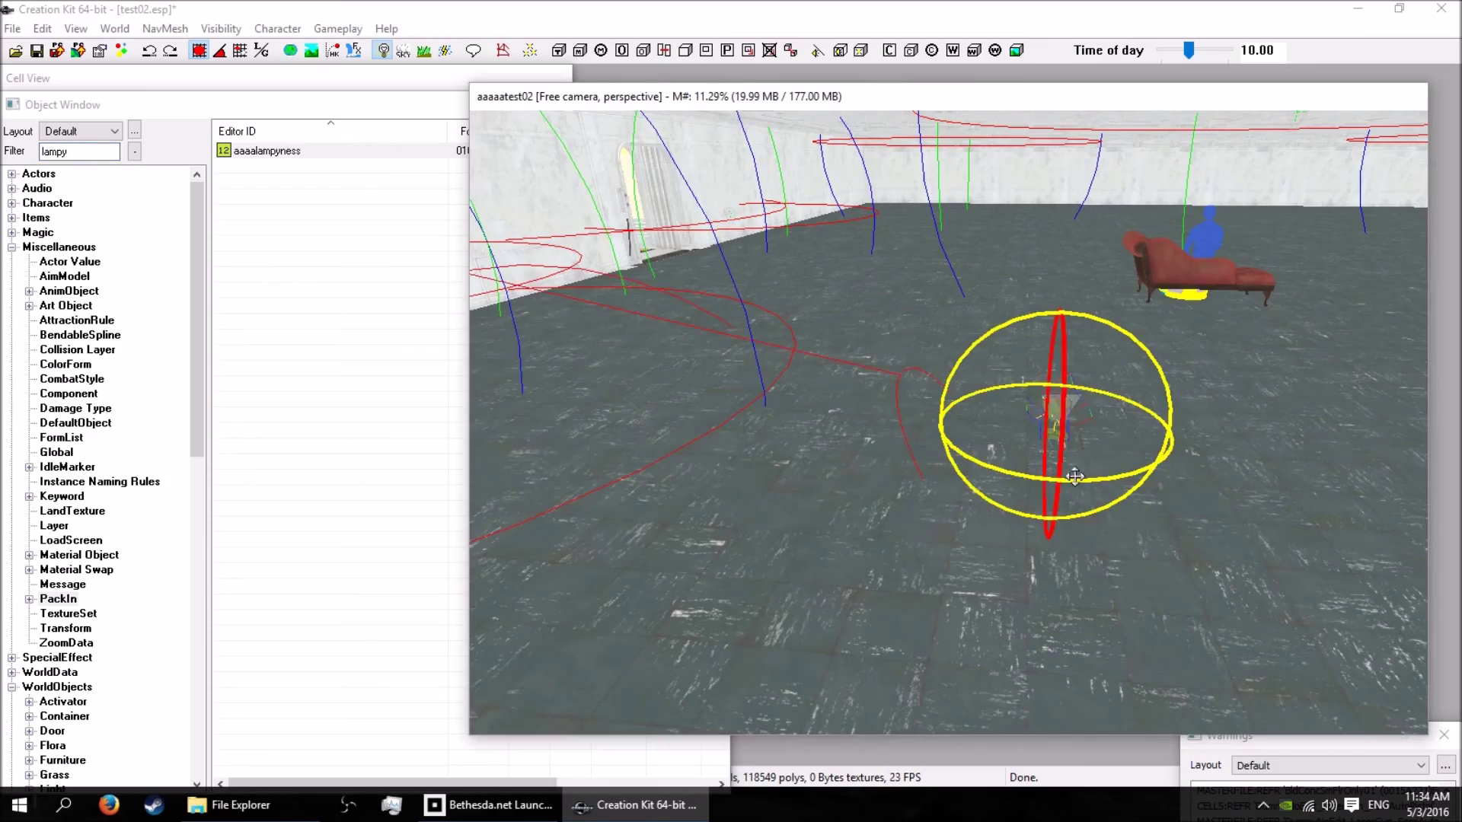
middle_click_drag(1062, 463, 1040, 467, "shift")
scroll(1034, 470, "up", 3)
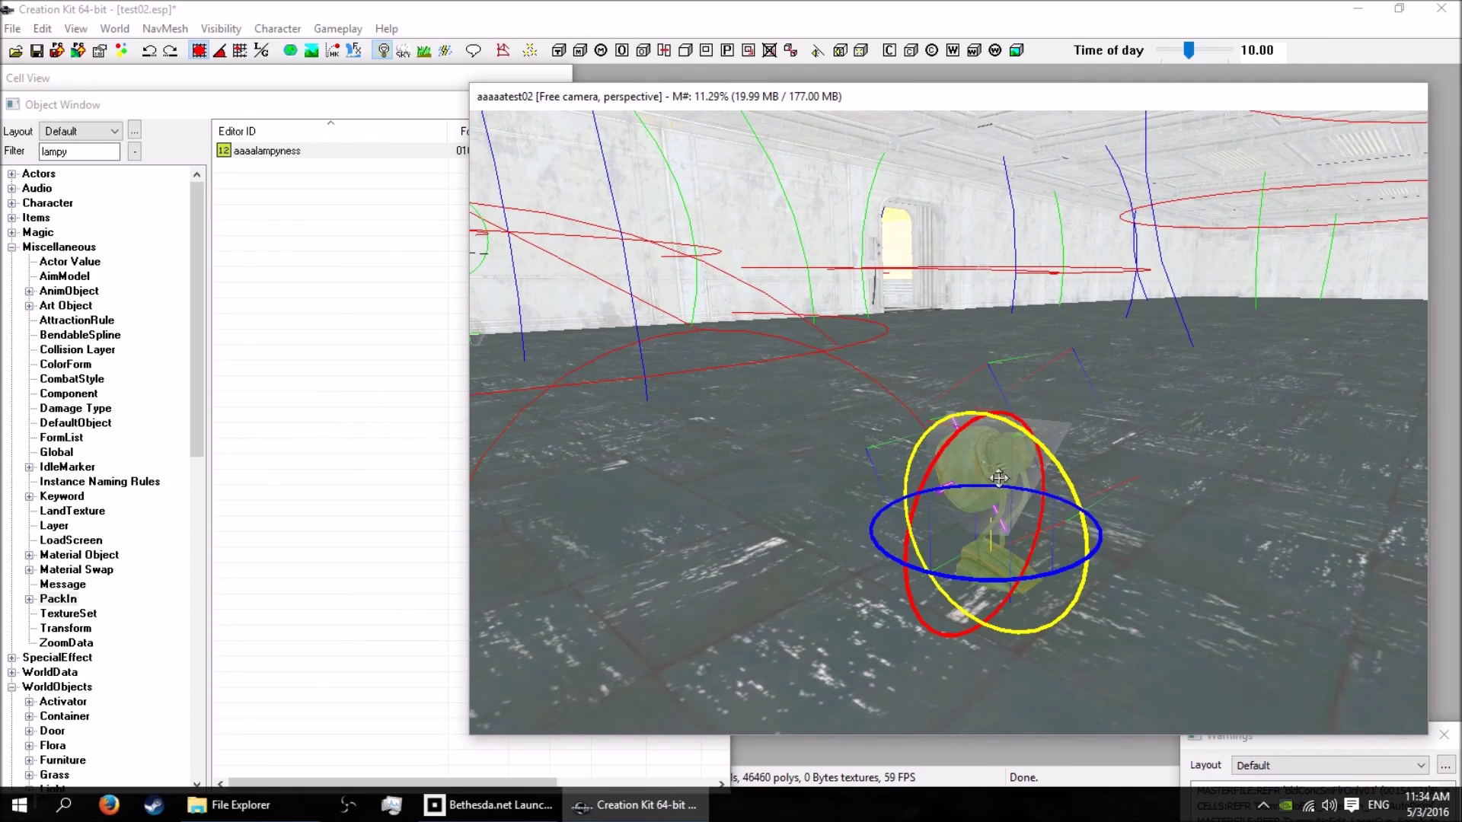
key("w")
Step: Show the room with its cell lighting and examine the beam cast by the placed pack-in lamp
middle_click_drag(998, 478, 1461, 492, "shift")
middle_click_drag(1347, 500, 1009, 480)
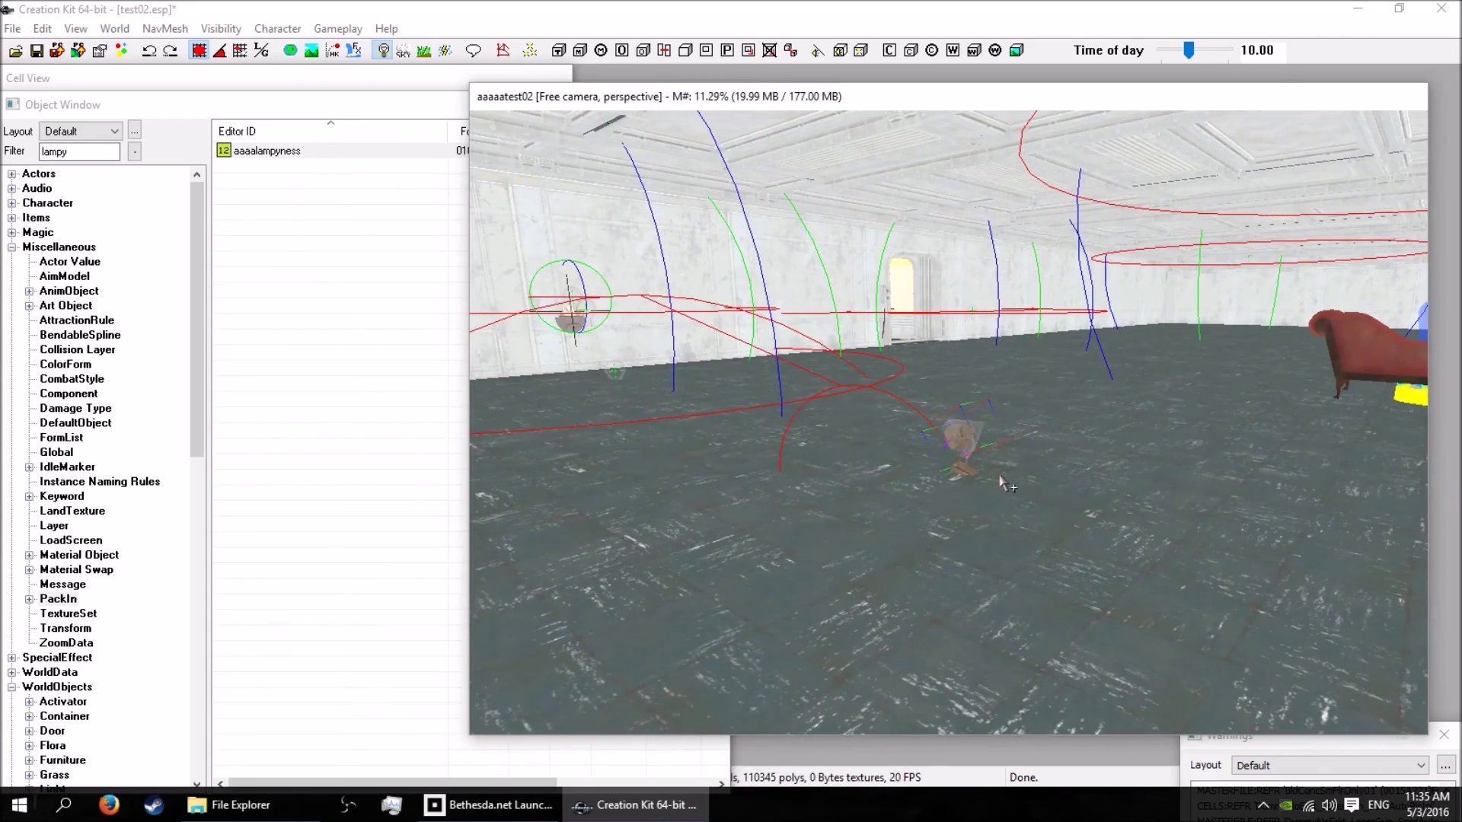
key("a")
mouse_move(1000, 476)
middle_mouse_down()
mouse_move(421, 467)
mouse_move(762, 492)
mouse_move(1223, 489)
mouse_move(1162, 486)
middle_mouse_up()
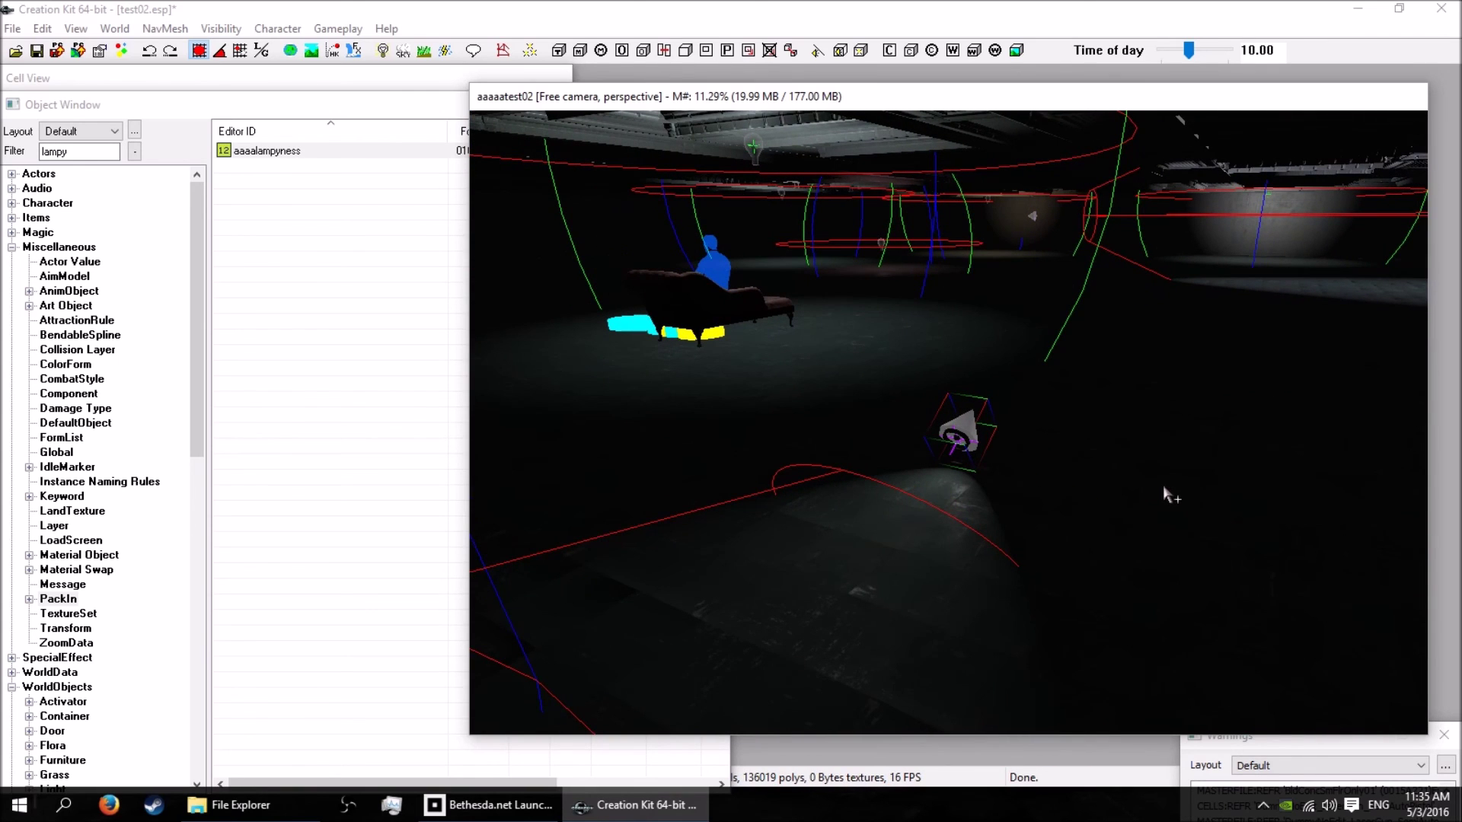